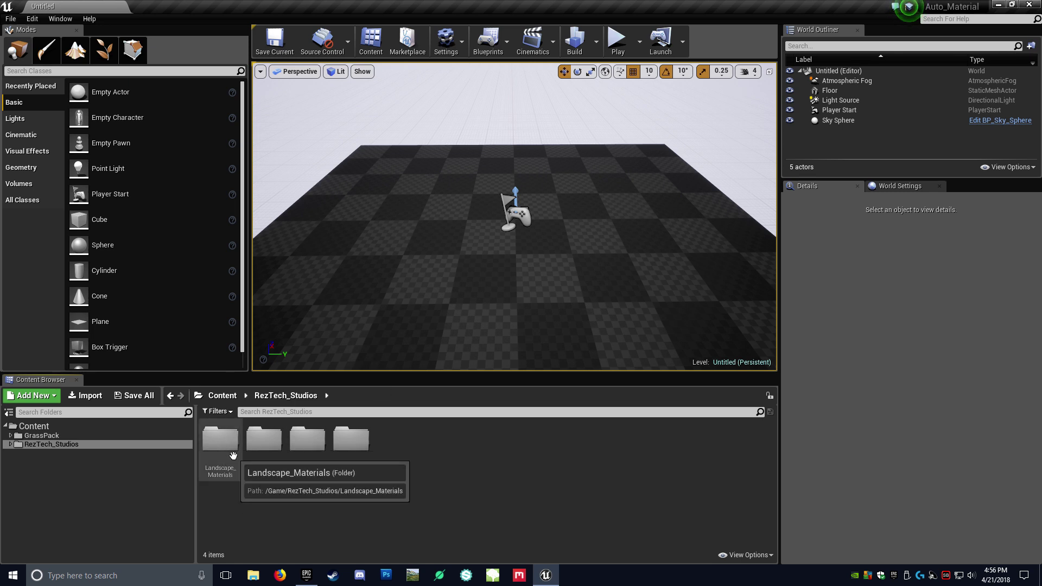
- Open the Auto_Material material from the Auto_Material folder inside Landscape_Materials
double_click(220, 441)
double_click(222, 467)
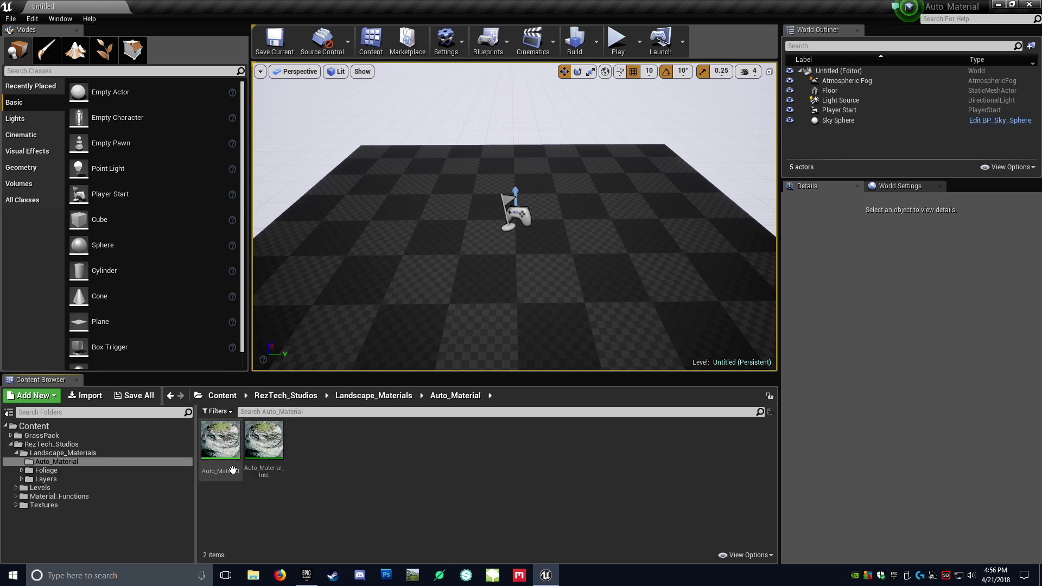
double_click(220, 441)
- Examine the rock layer's Texture_Variation node and the parameters feeding the Auto_Ground_Rock_01_F function in the material graph
scroll(509, 193, "down", 6)
right_click_drag(509, 193, 608, 256)
scroll(564, 226, "down", 3)
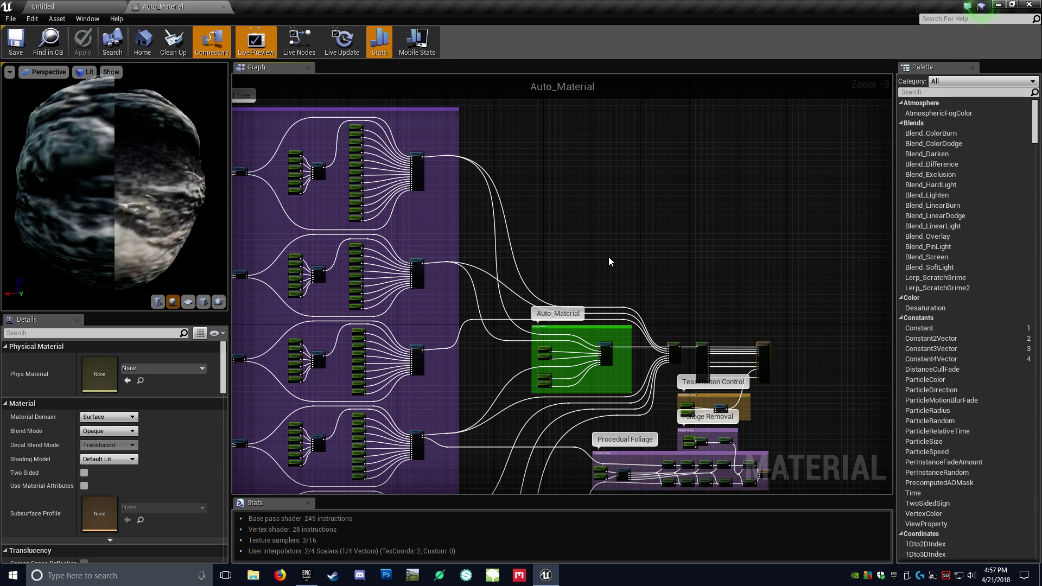
right_click_drag(462, 152, 613, 249)
scroll(537, 247, "up", 5)
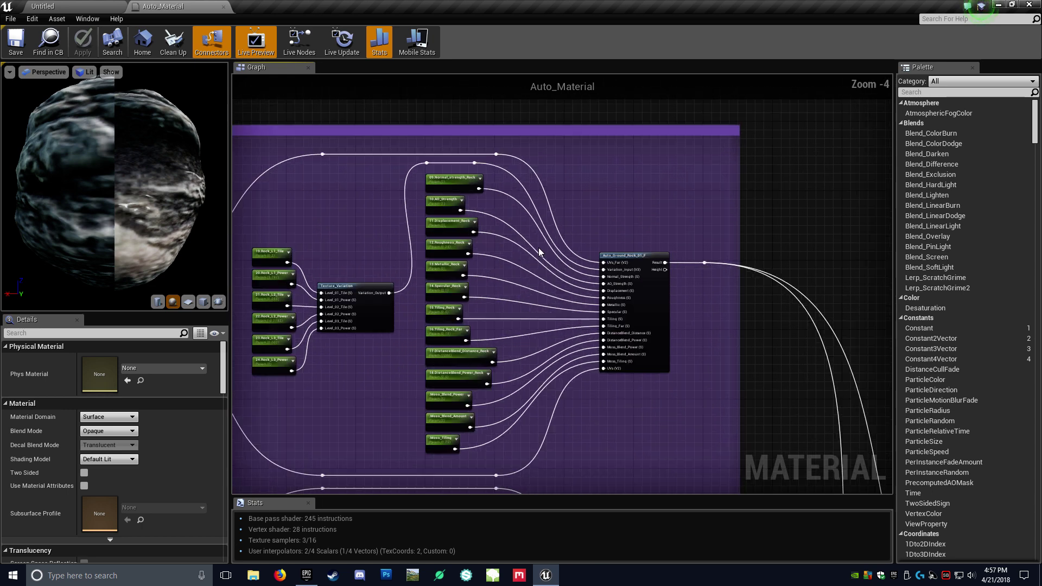
scroll(555, 341, "up", 1)
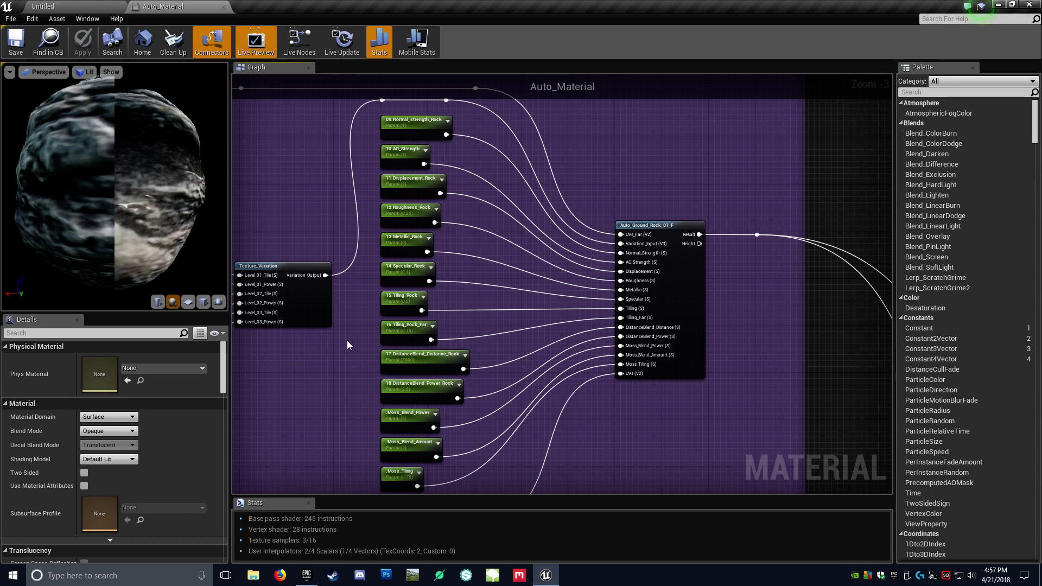
right_click_drag(304, 384, 485, 381)
left_click_drag(325, 186, 487, 424)
left_click(473, 388)
right_click_drag(485, 382, 370, 358)
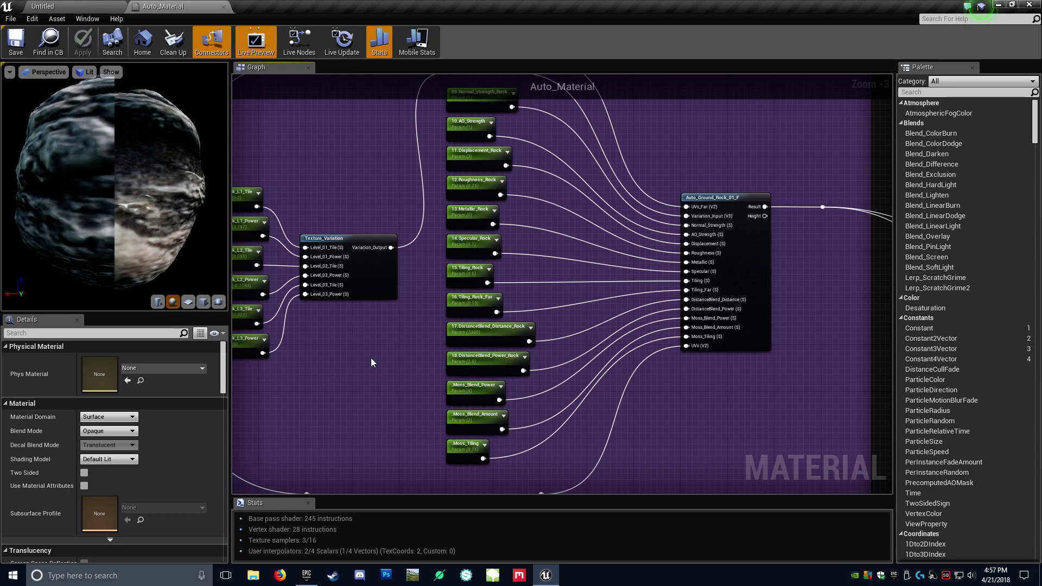
right_click_drag(388, 348, 319, 374)
scroll(364, 370, "down", 2)
scroll(424, 397, "up", 1)
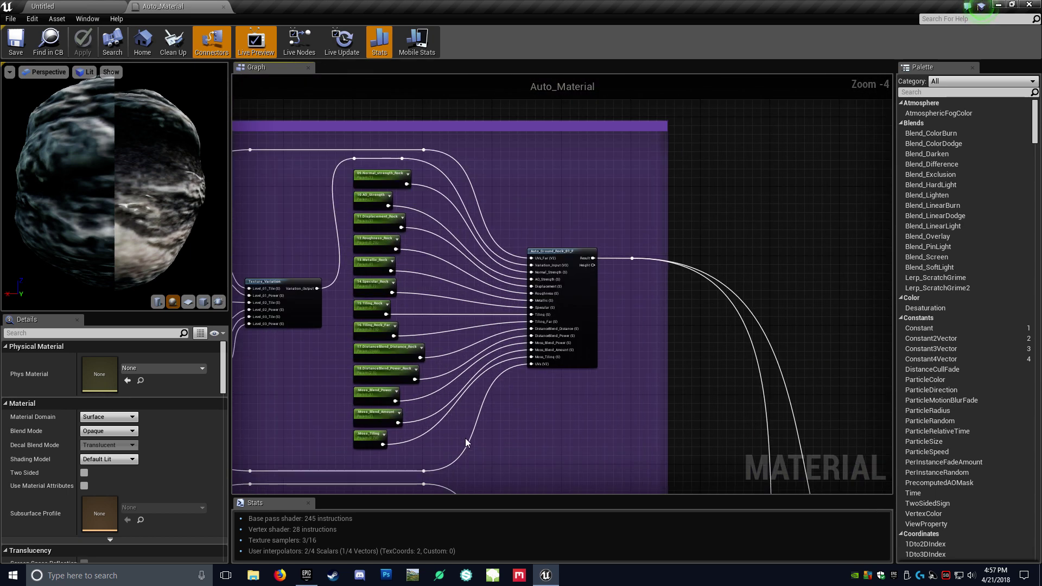
left_click_drag(533, 441, 379, 166)
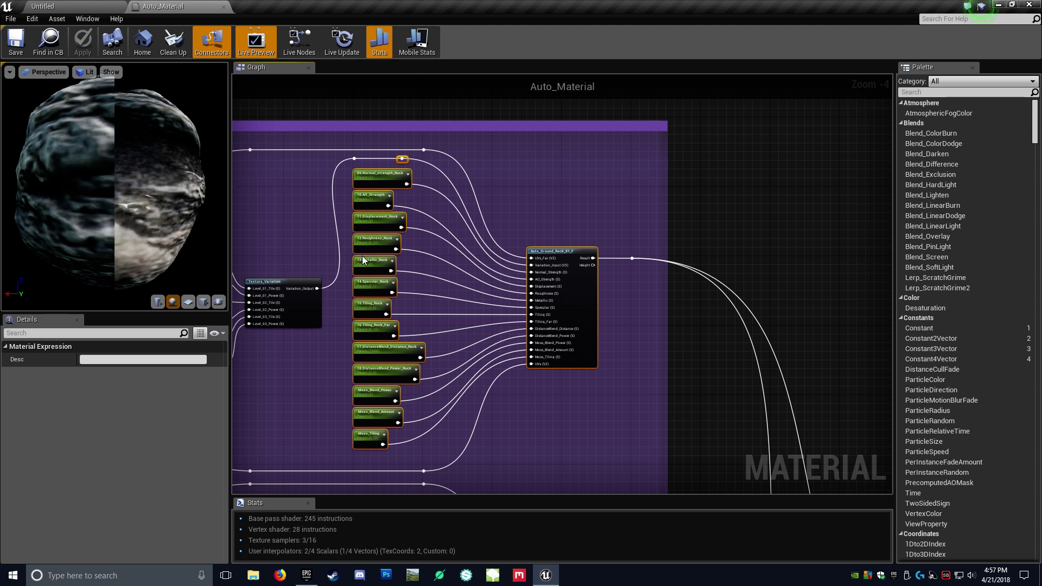
left_click(324, 375)
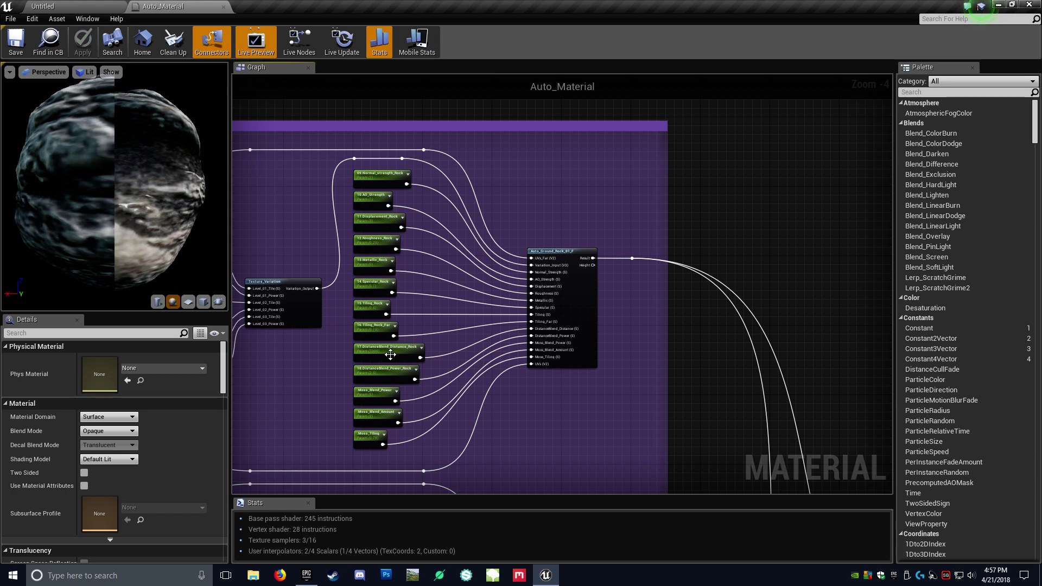
- Examine the parameter and function nodes of the remaining ground layers, including sand and snow
scroll(546, 402, "down", 6)
right_click_drag(544, 420, 510, 212)
right_click_drag(514, 380, 530, 300)
scroll(498, 336, "up", 4)
scroll(496, 301, "up", 4)
scroll(455, 238, "down", 2)
right_click_drag(477, 370, 455, 358)
scroll(468, 325, "up", 4)
scroll(450, 323, "down", 4)
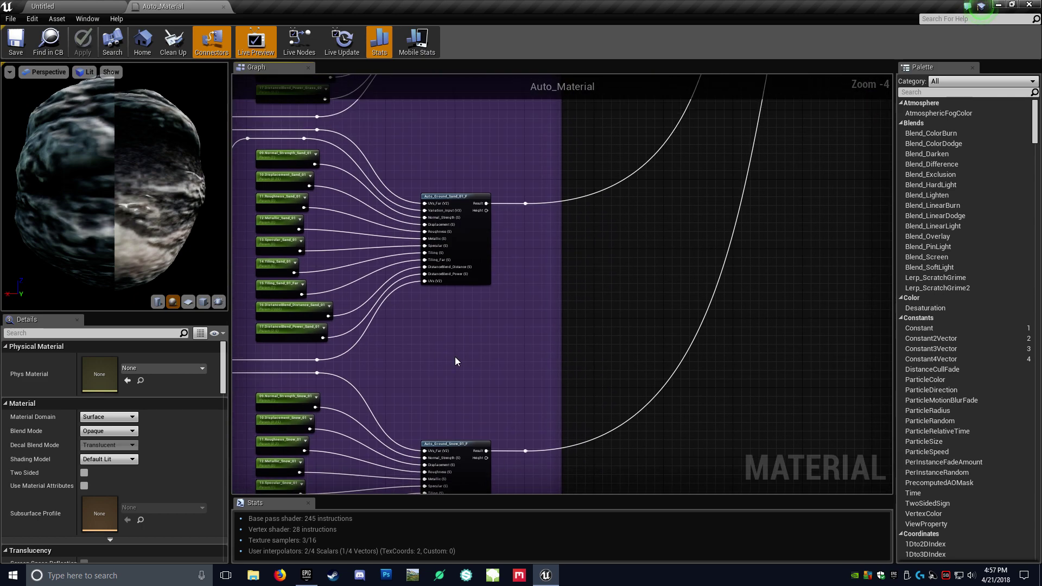
- Examine the Auto_Material group's Auto_Slope_Function with its dirt and grass blend parameters, and the slope blending on the material preview
scroll(455, 357, "down", 3)
scroll(556, 275, "down", 2)
right_click_drag(615, 229, 558, 339)
right_click_drag(571, 160, 543, 287)
scroll(544, 288, "up", 5)
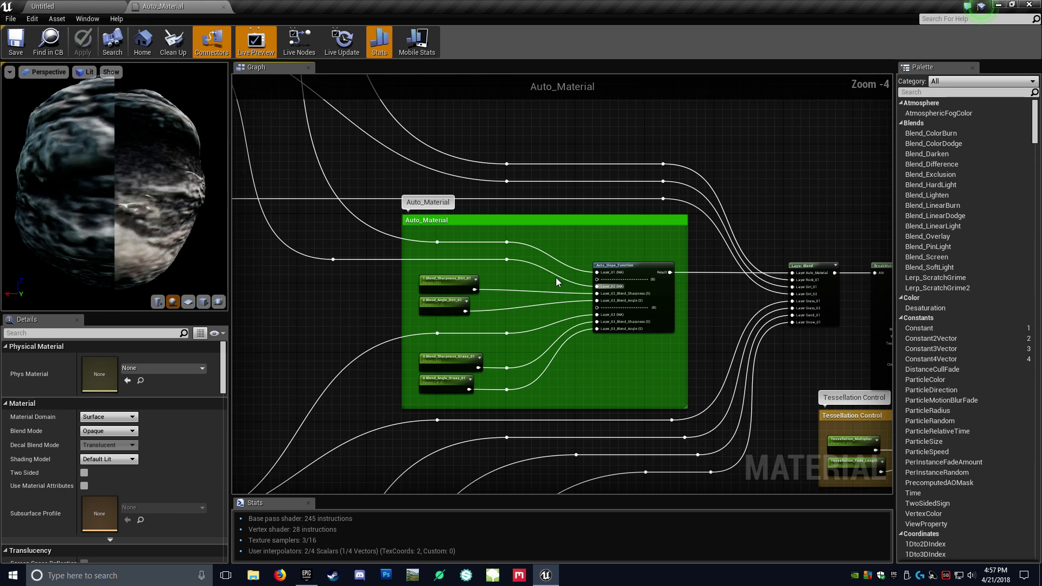
scroll(553, 284, "up", 4)
left_click_drag(254, 155, 721, 476)
left_click(693, 454)
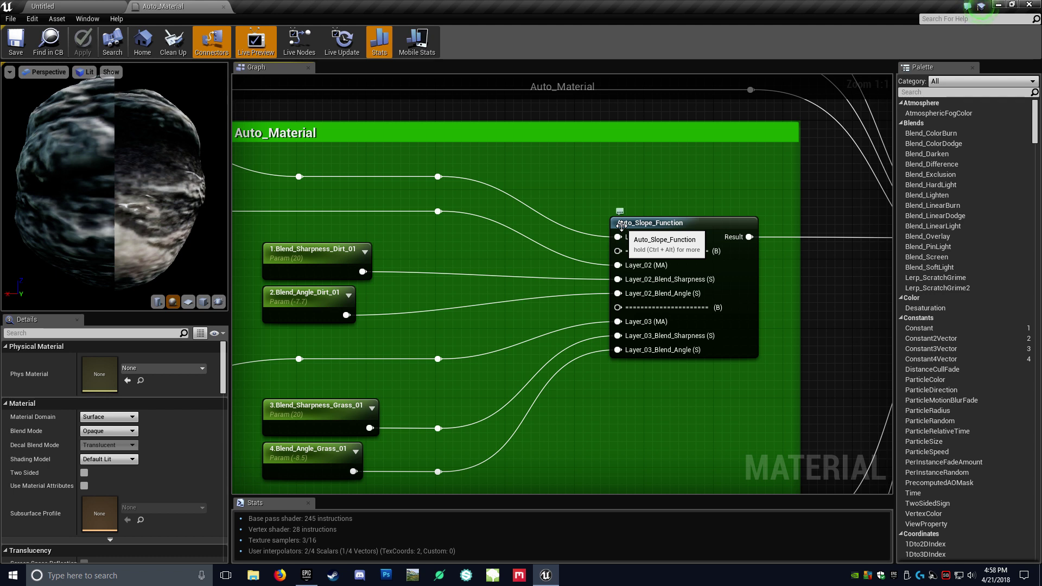
right_click_drag(477, 314, 579, 277)
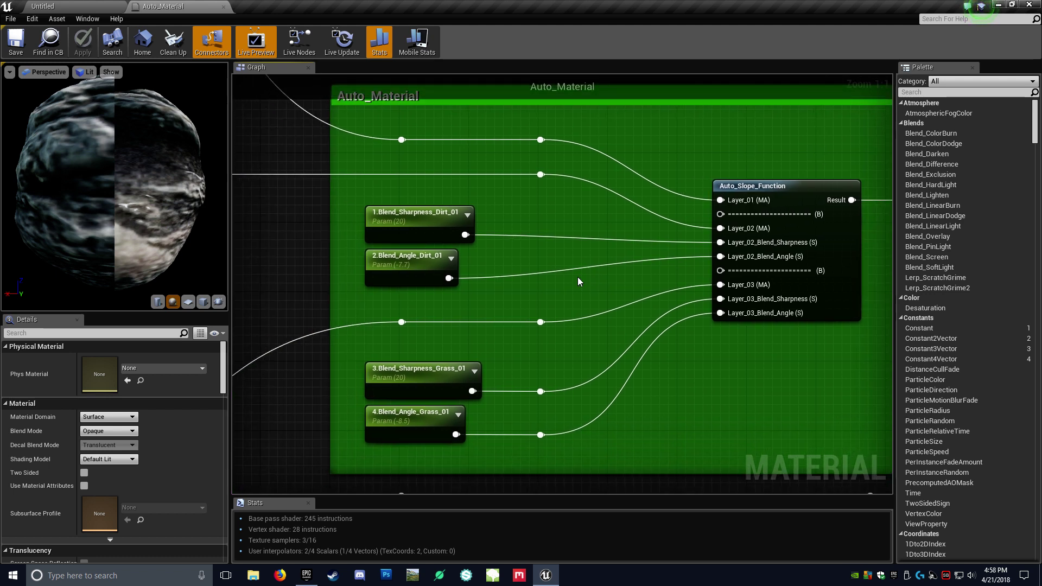
left_click_drag(344, 199, 449, 442)
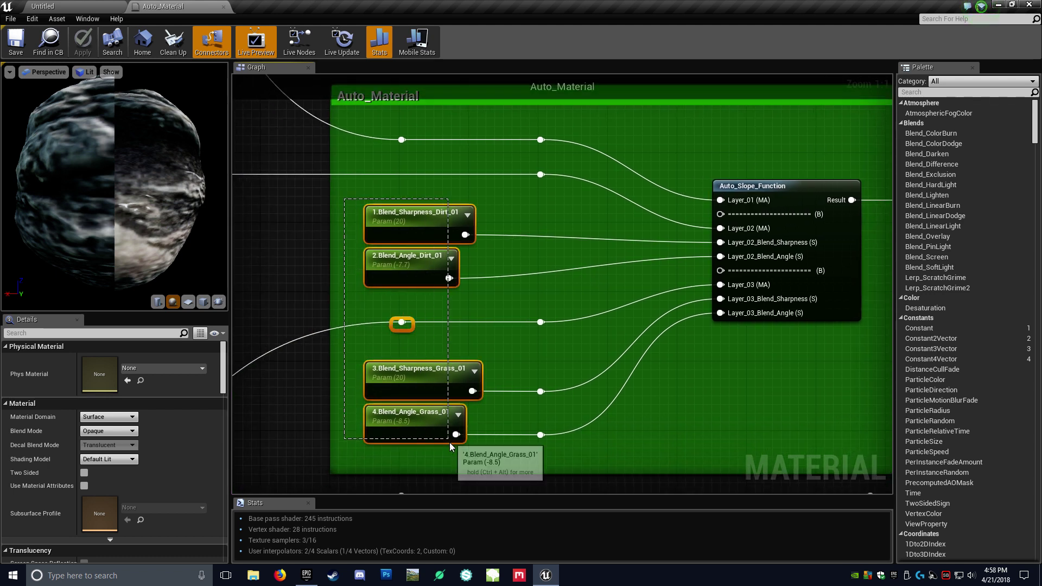
left_click(532, 360)
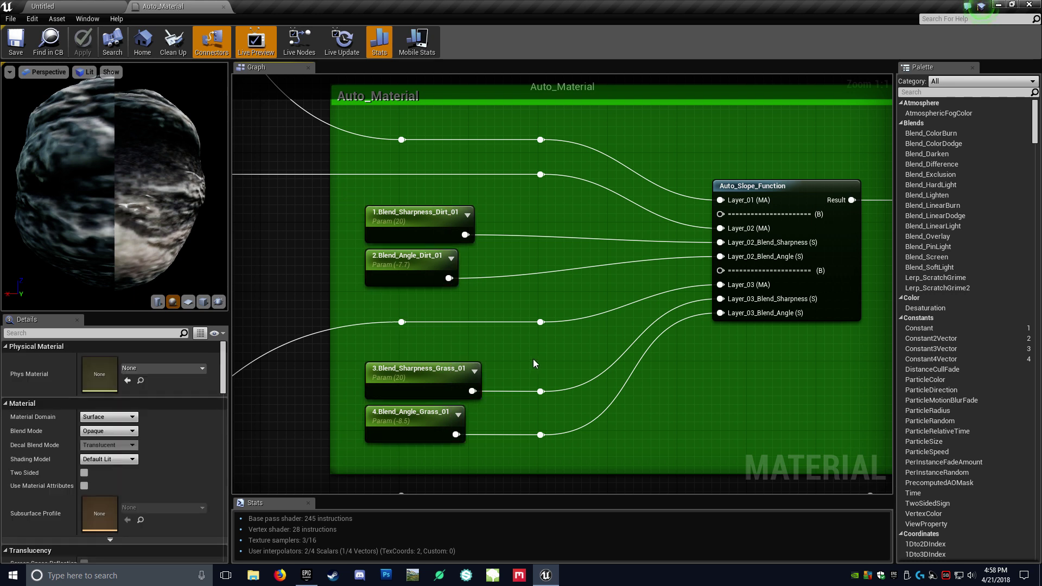
left_click_drag(141, 168, 130, 233)
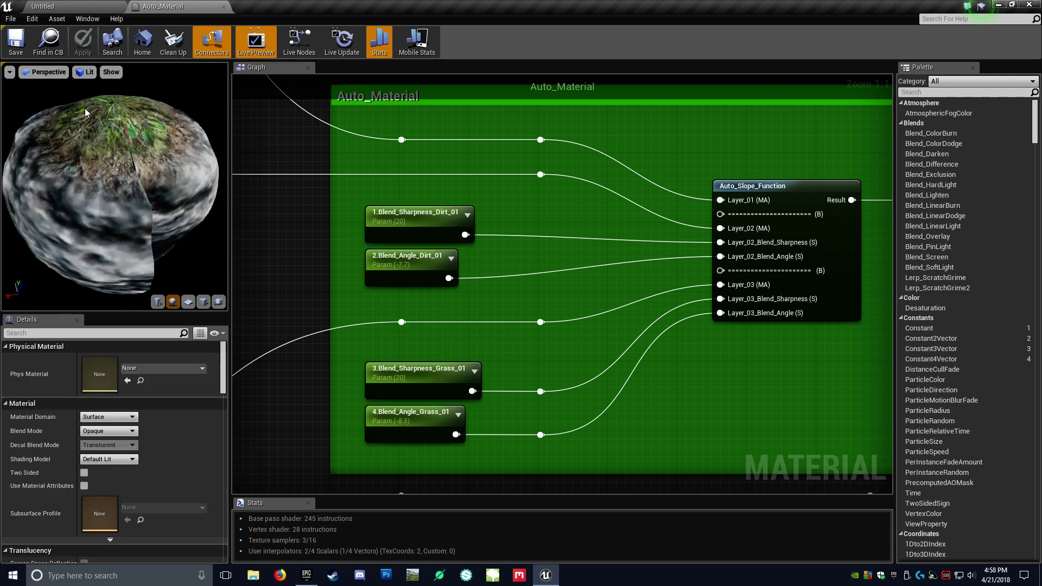
left_click_drag(95, 145, 71, 144)
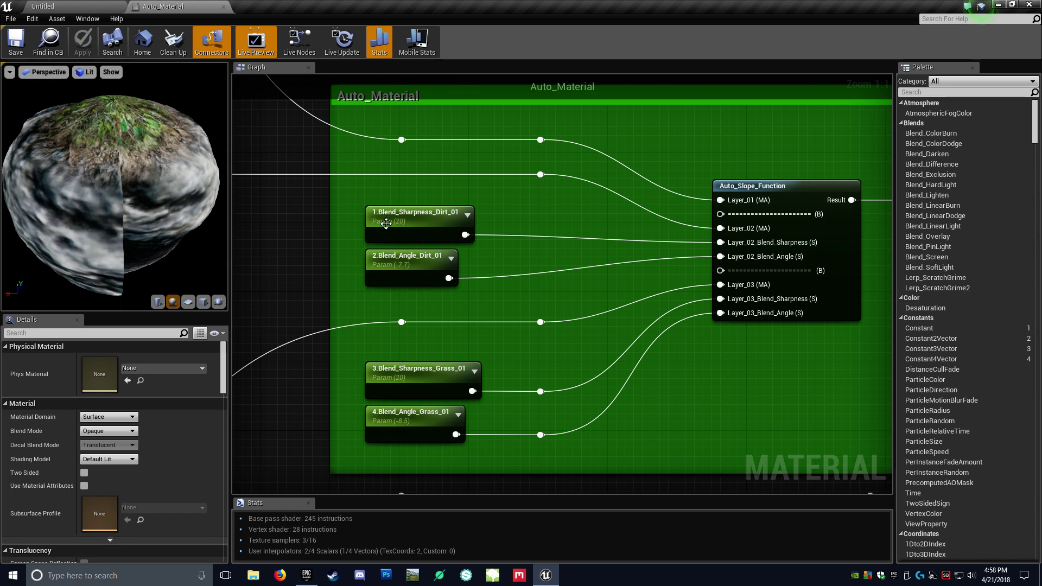
- Examine the Procedual Foliage, Foliage Removal and Tessellation Control groups and the layer blend leading to the material output
scroll(509, 275, "down", 4)
right_click_drag(565, 296, 481, 276)
scroll(584, 295, "down", 2)
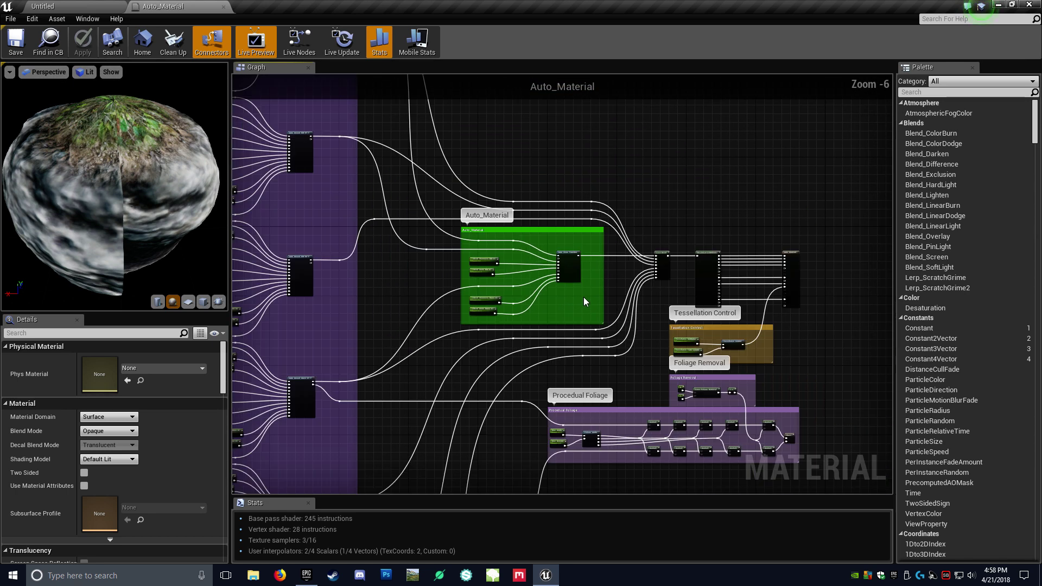
right_click_drag(628, 361, 567, 299)
scroll(578, 375, "up", 2)
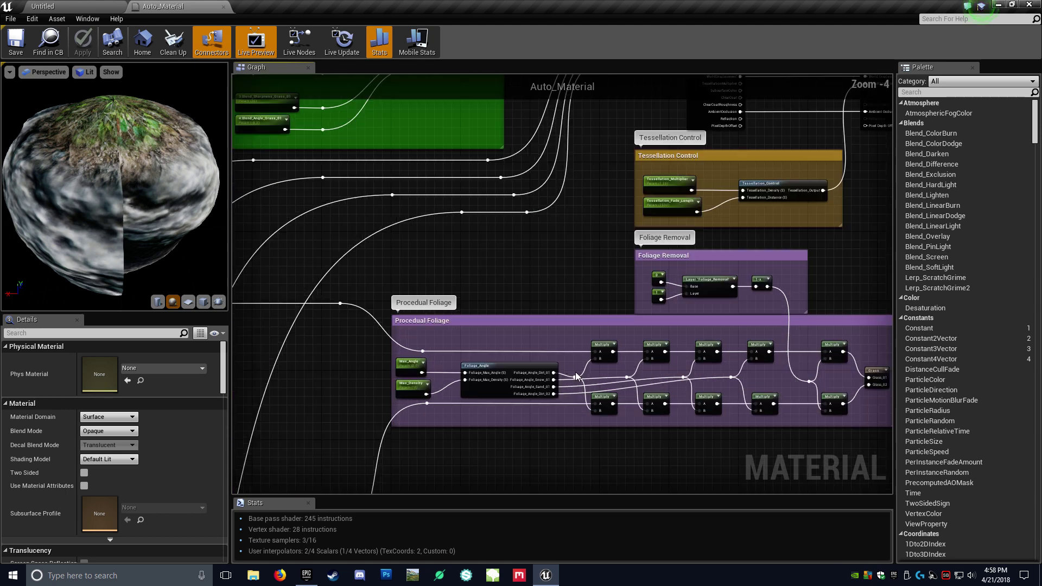
right_click_drag(494, 299, 344, 372)
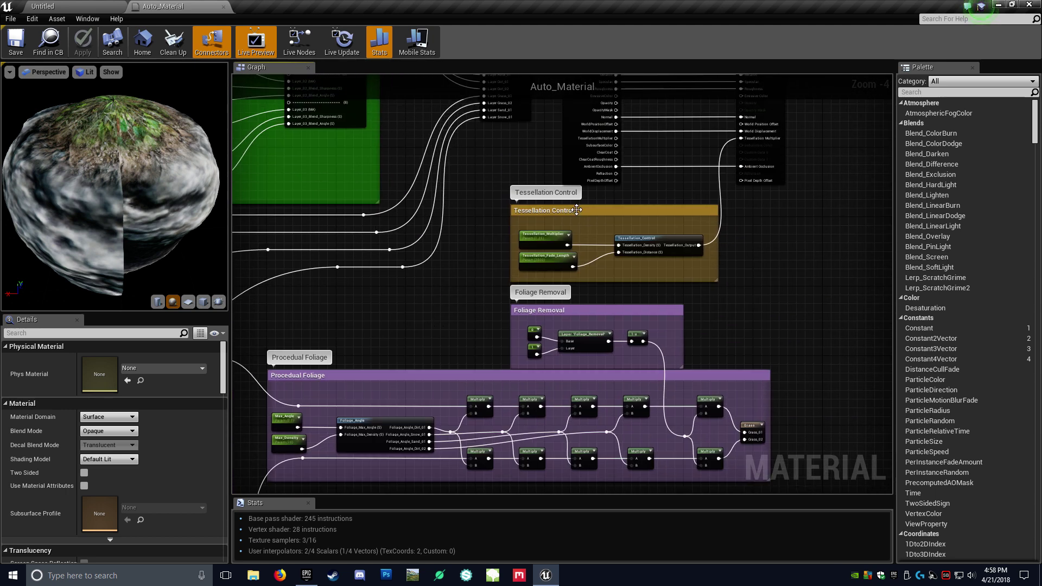
right_click_drag(491, 252, 487, 328)
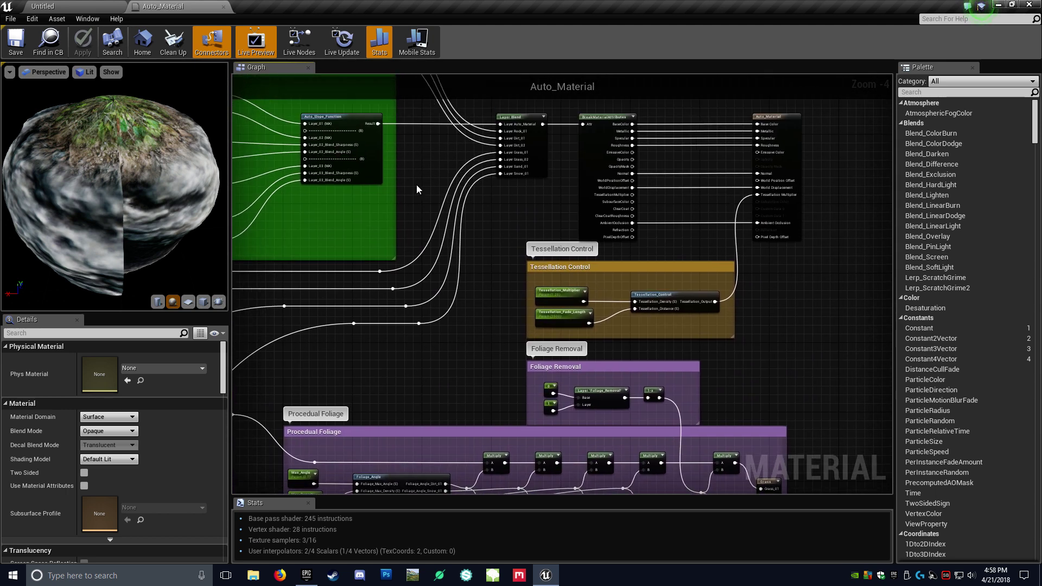
- Close the Auto_Material graph and open the Auto_Material_Inst material instance
left_click(223, 6)
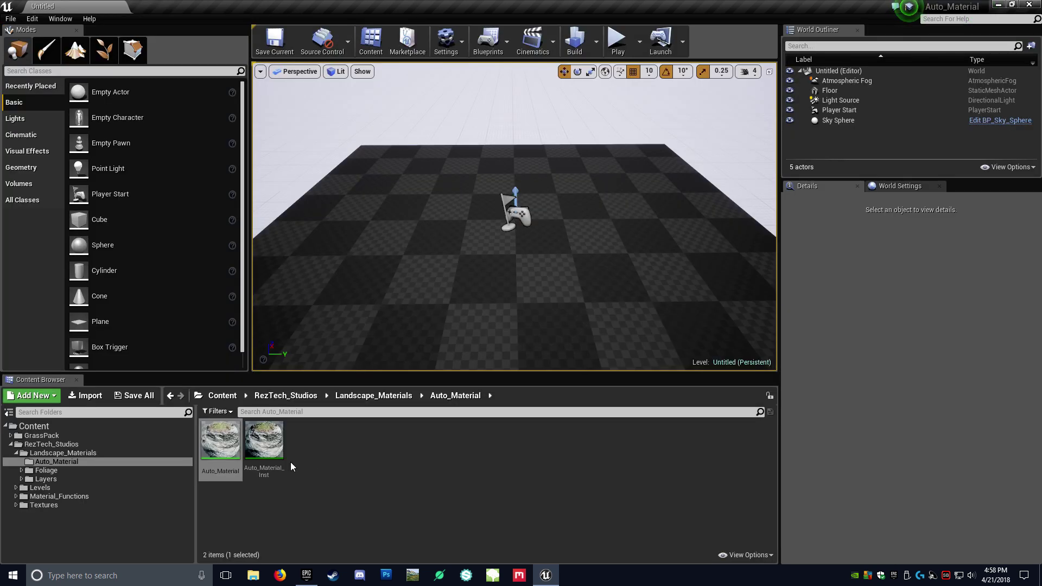
double_click(264, 441)
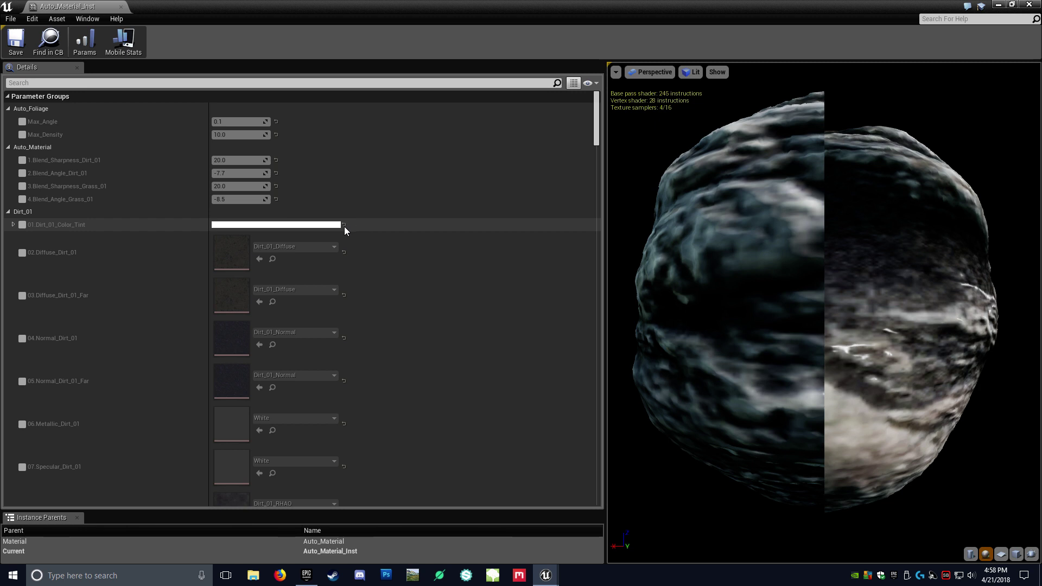
- Enable the overrides for 18.Dirt_01_L1_Tile and 23.Dirt_01_L3_Power in the instance's Dirt_01 parameter group
scroll(137, 232, "down", 3)
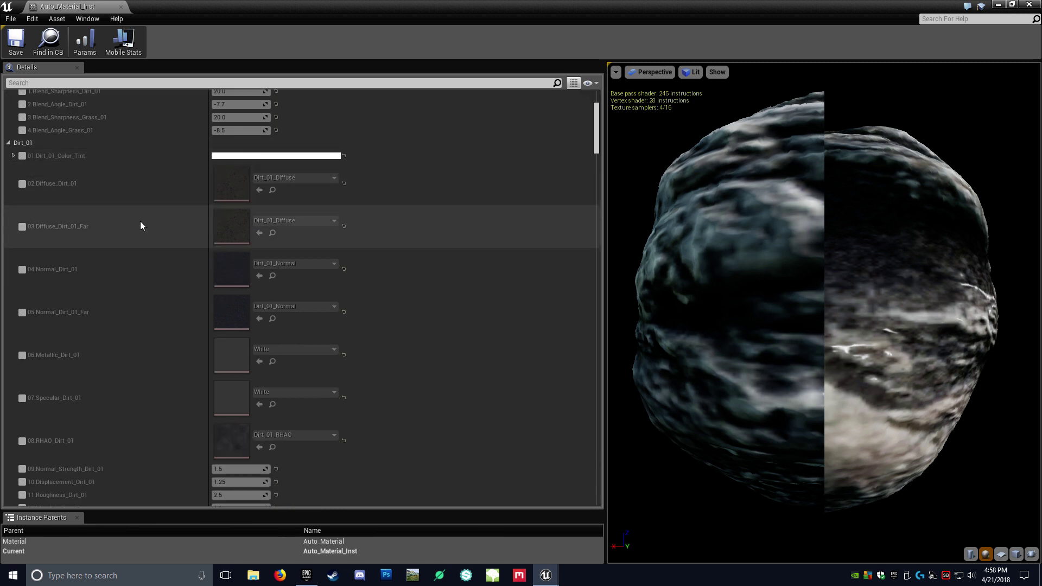
left_click_drag(596, 136, 596, 148)
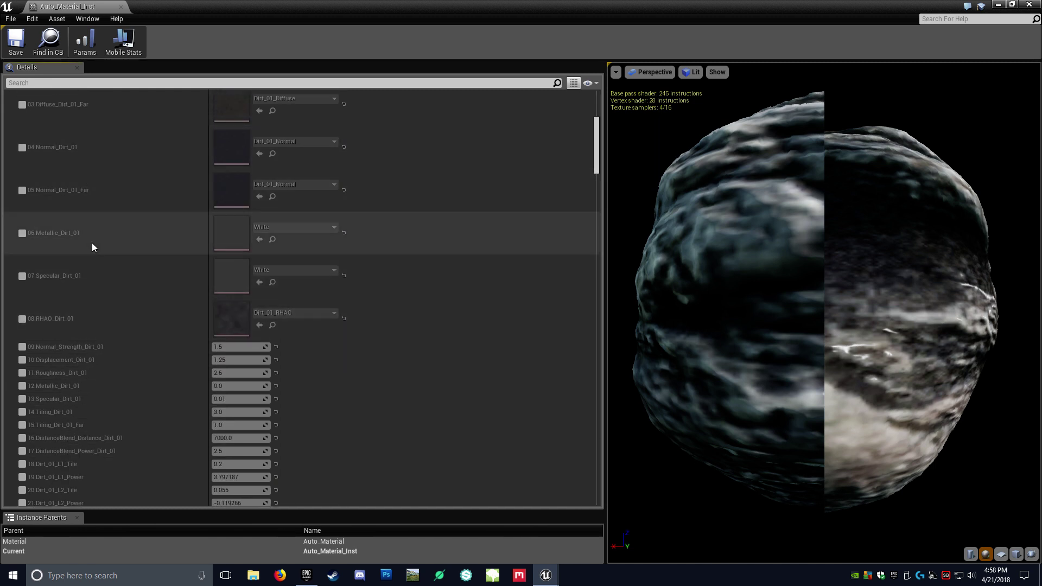
scroll(71, 369, "down", 3)
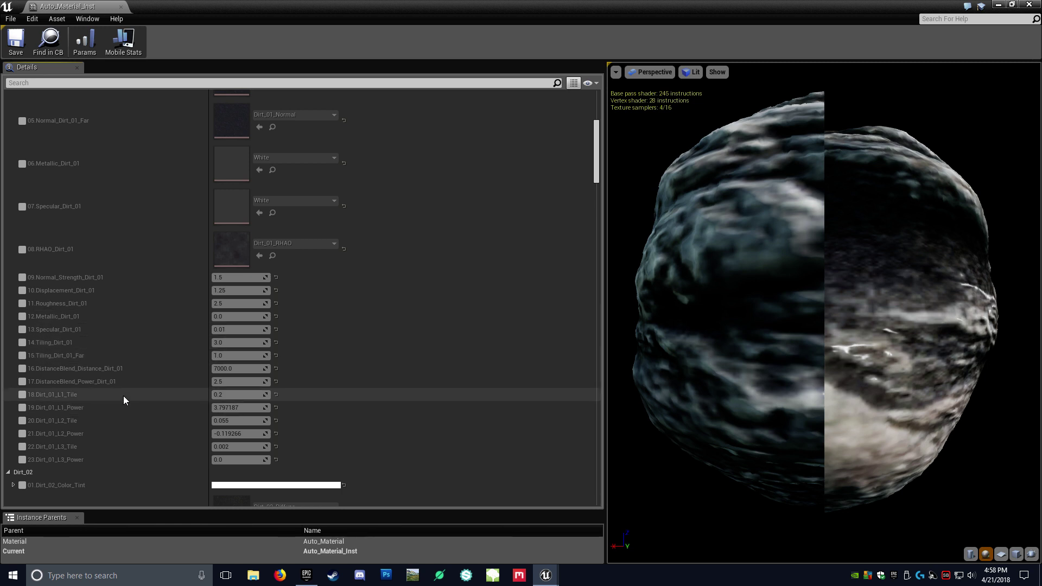
left_click(22, 395)
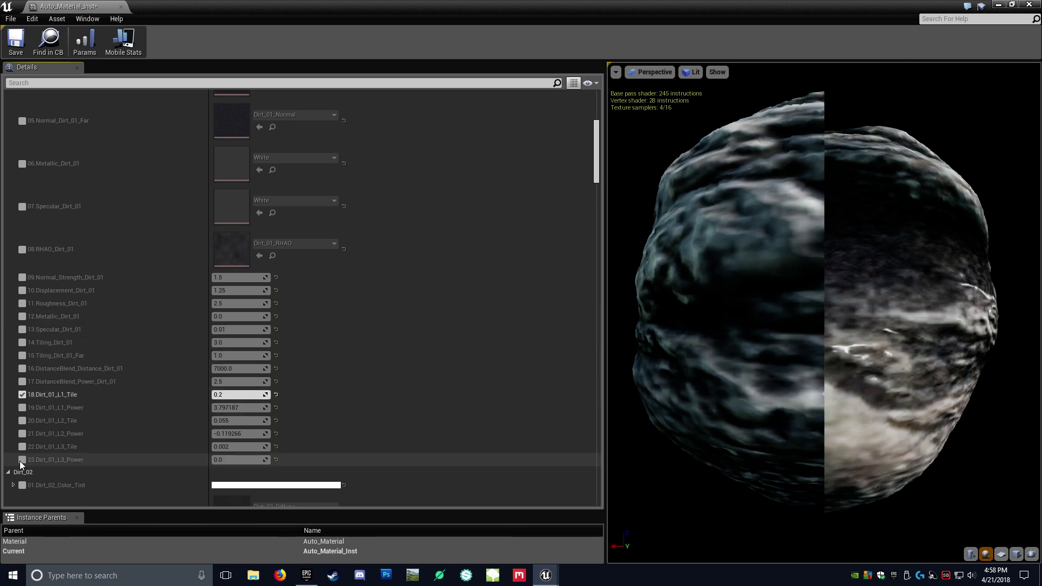
left_click(21, 460)
- Enable the overrides for all four dirt and grass blend sharpness and angle parameters in the Auto_Material group
scroll(230, 414, "down", 10)
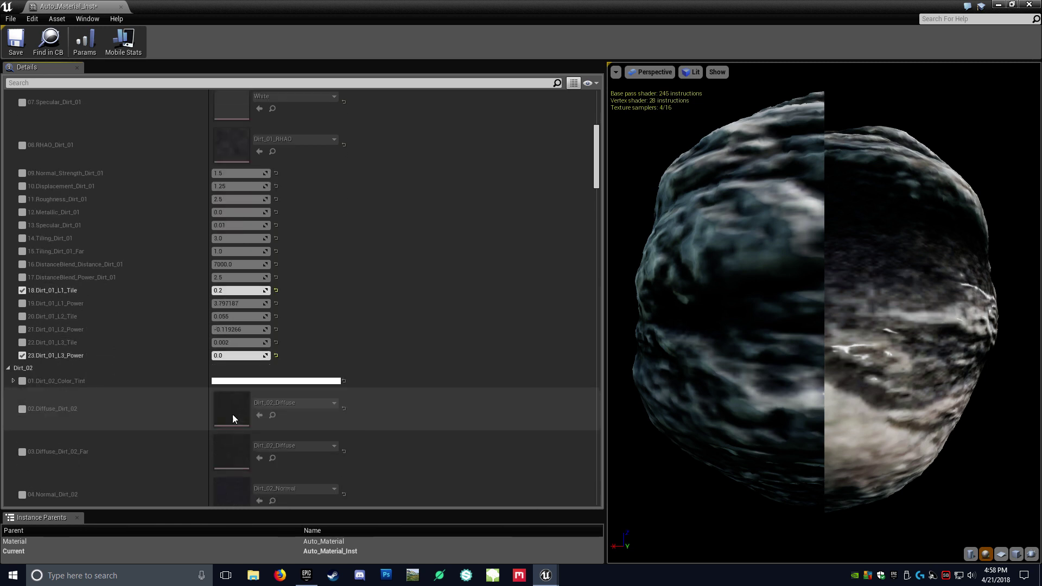
scroll(325, 393, "down", 10)
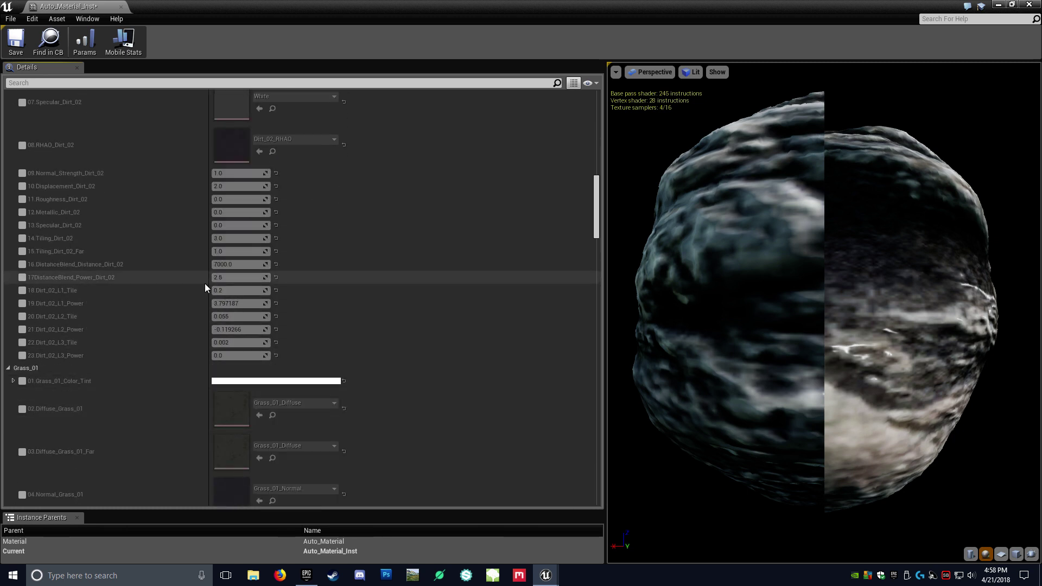
scroll(191, 340, "up", 20)
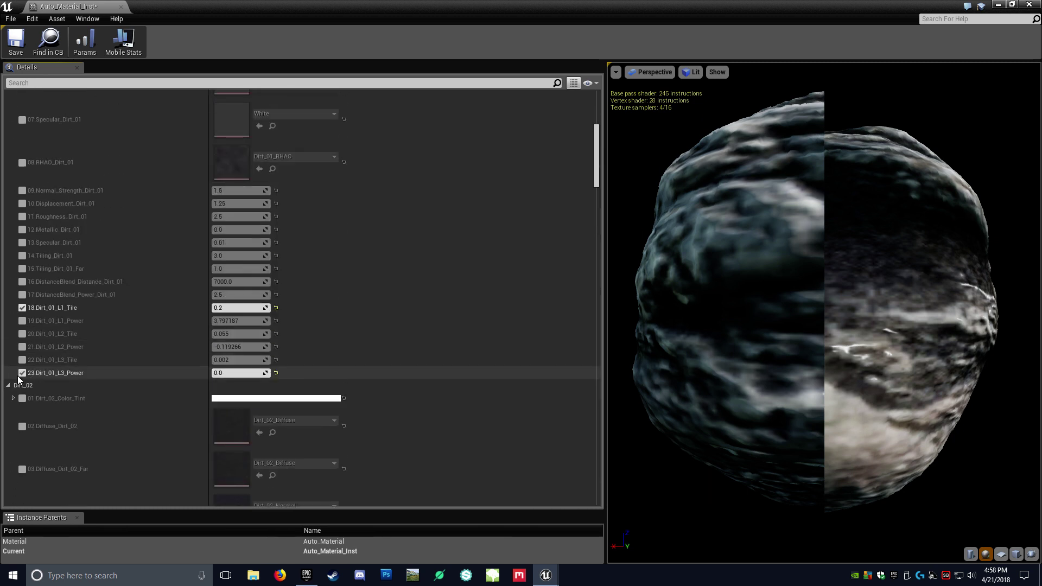
scroll(140, 323, "up", 13)
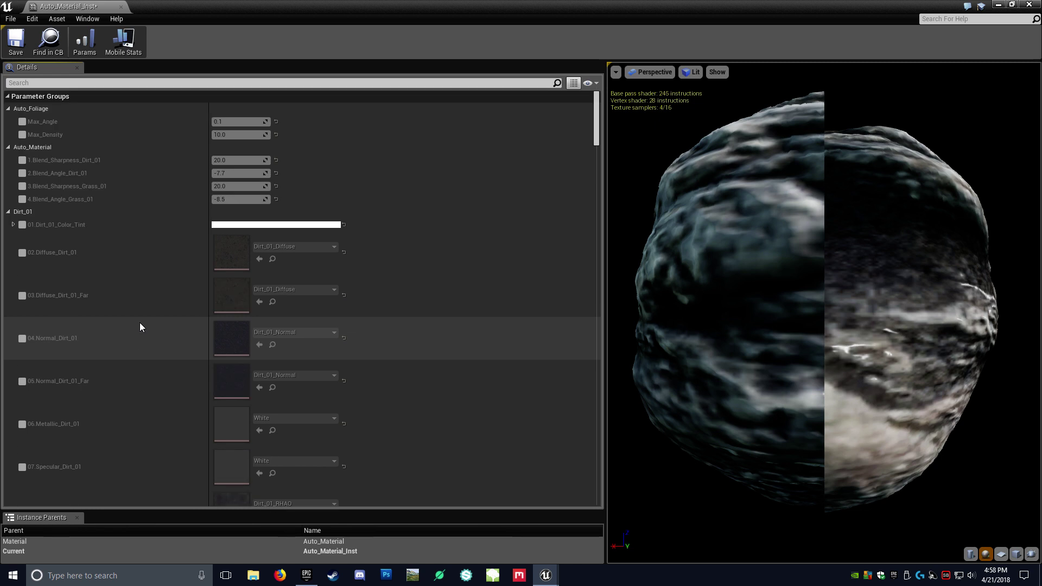
left_click(23, 160)
left_click(23, 173)
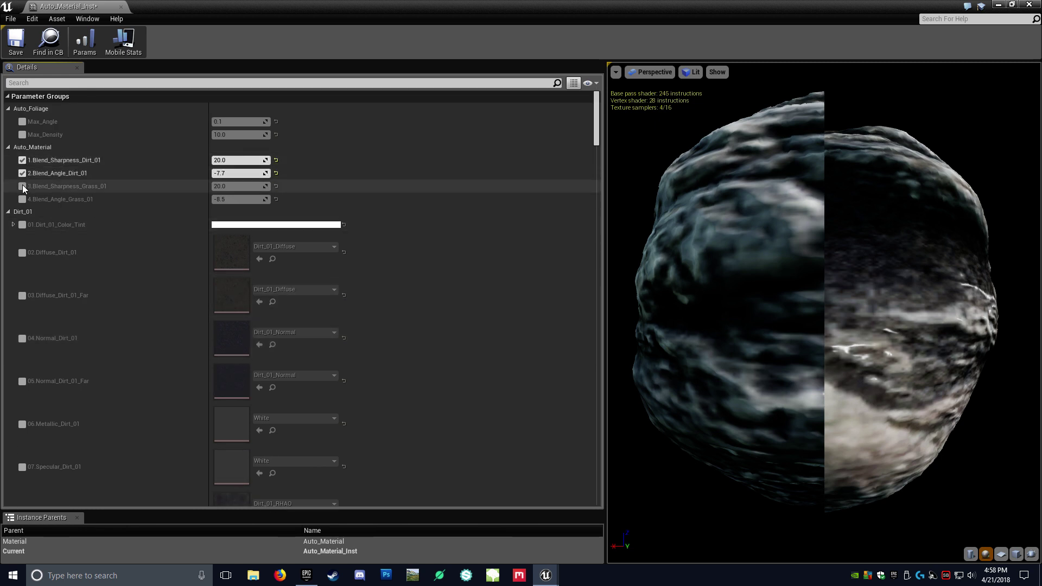
left_click(22, 186)
left_click(23, 199)
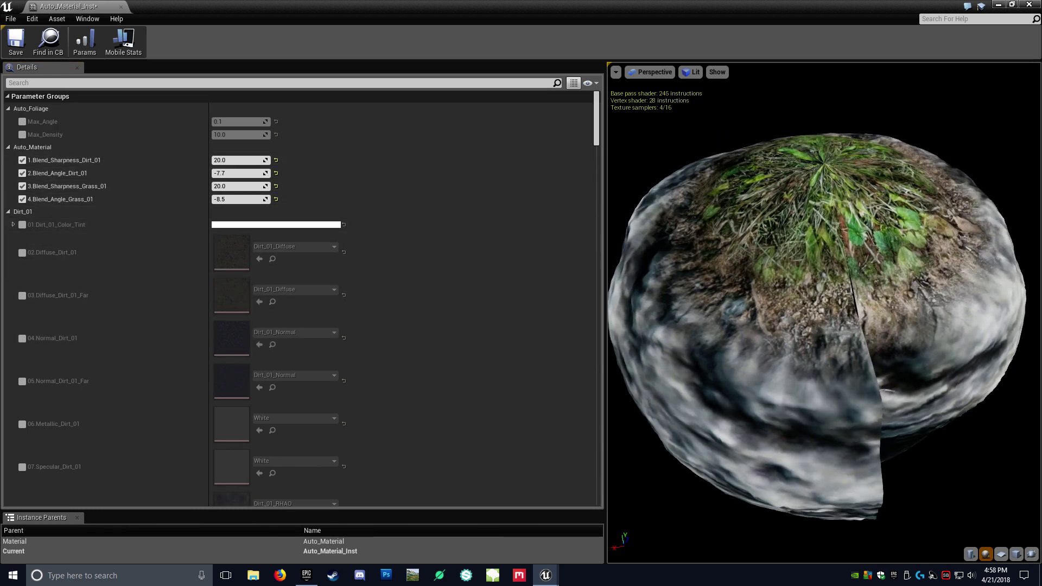
- Inspect the blend sharpness and grass angle values and view the slope blending from the side on the instance preview
left_click(228, 161)
left_click(228, 186)
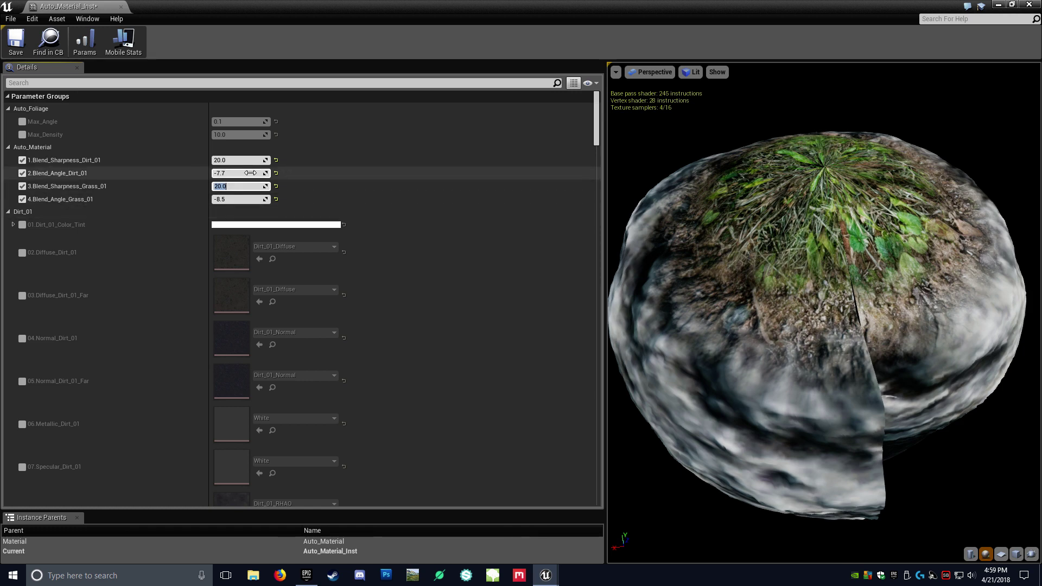
left_click(236, 200)
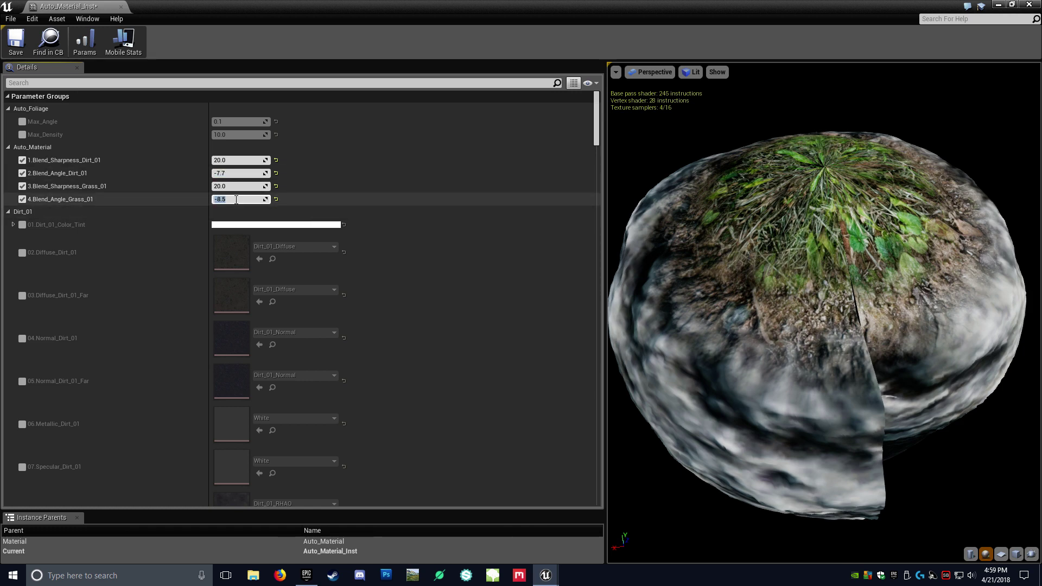
left_click_drag(798, 208, 775, 133)
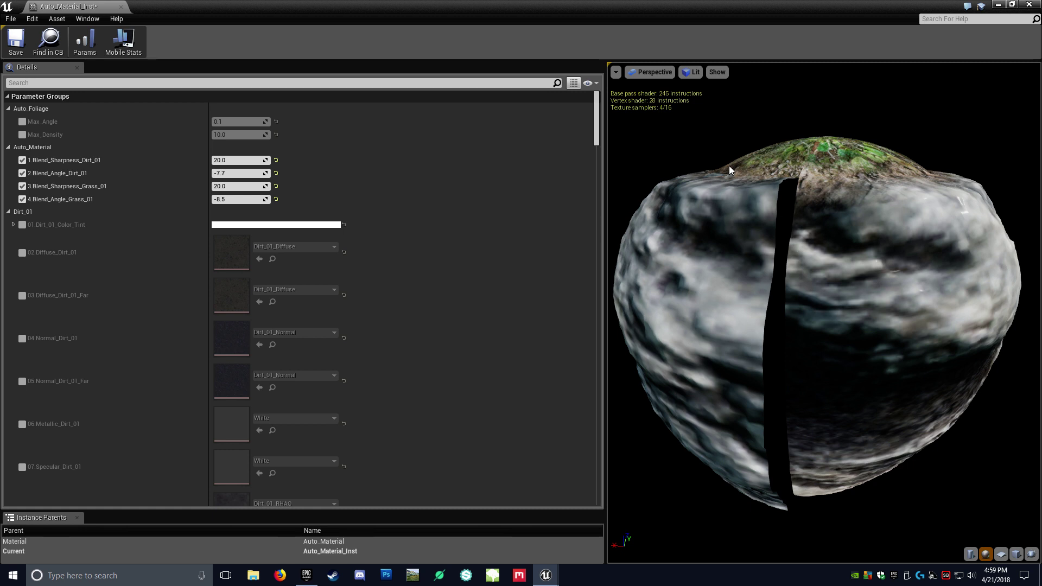
- Inspect the slope blending on the instance preview from above and from the side, and close the Auto_Material_Inst editor
left_click(243, 174)
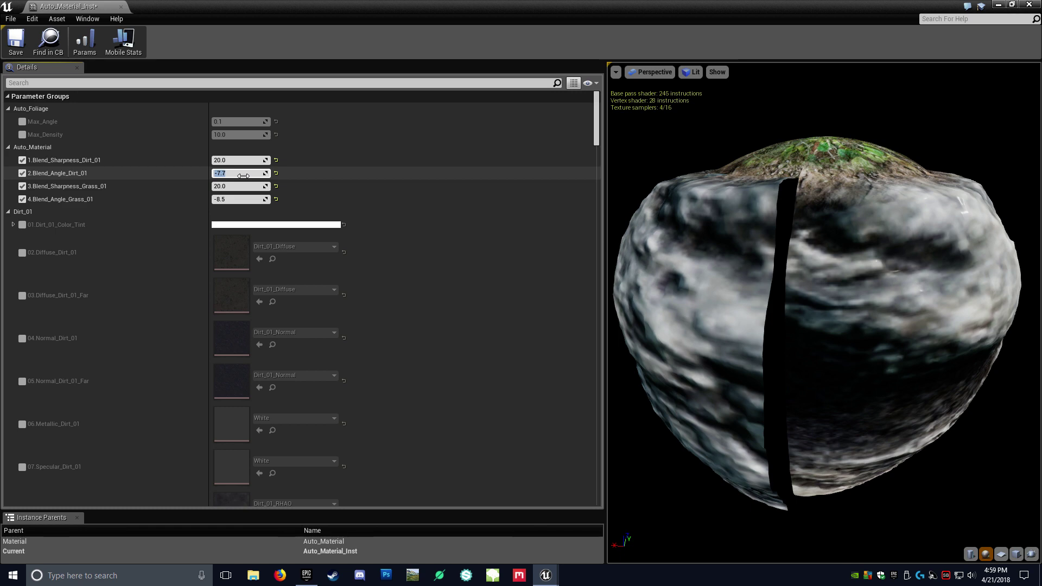
left_click_drag(859, 276, 896, 337)
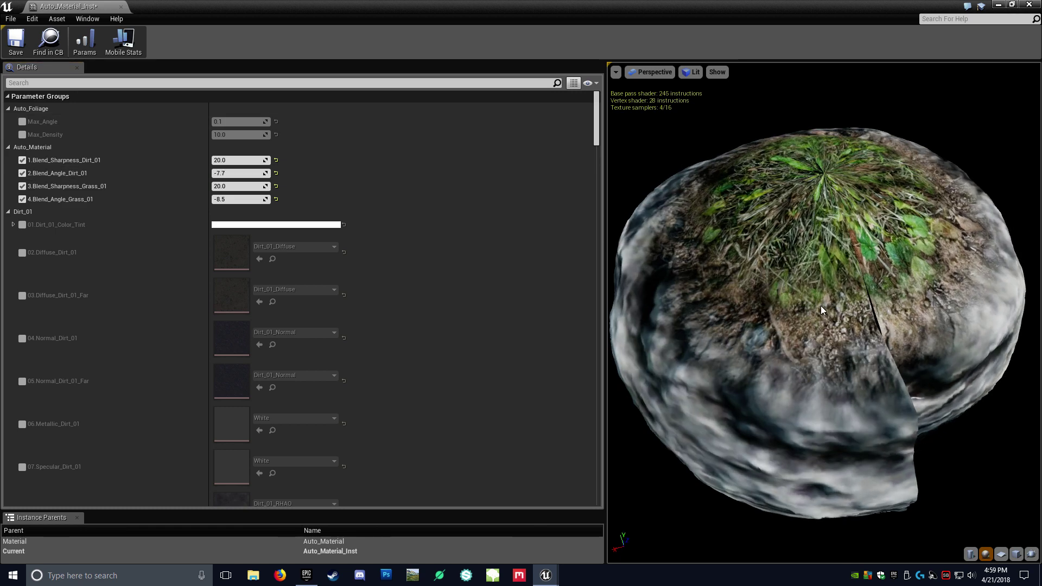
left_click_drag(793, 321, 793, 272)
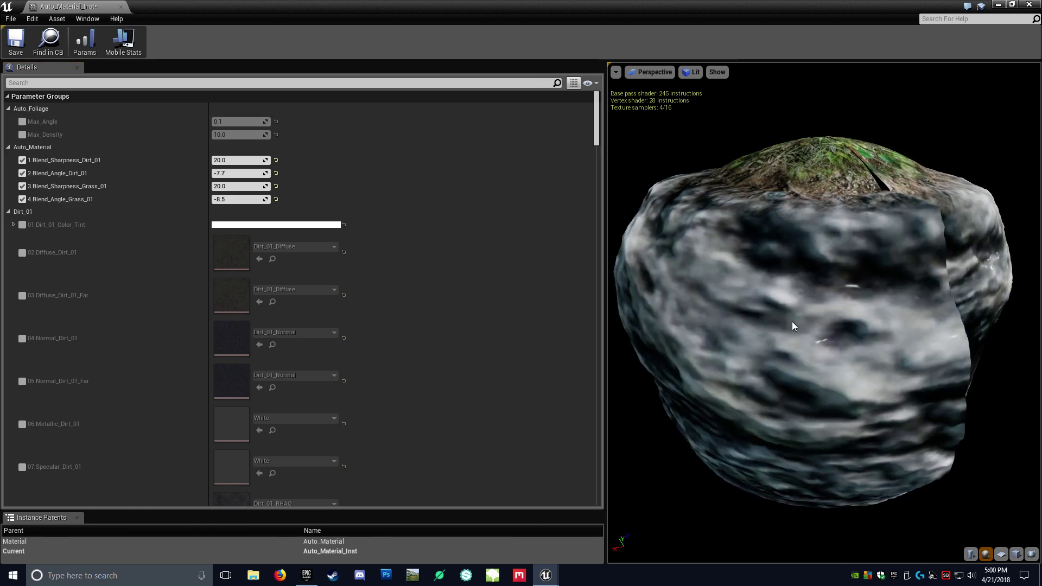
scroll(793, 322, "down", 7)
scroll(793, 322, "up", 3)
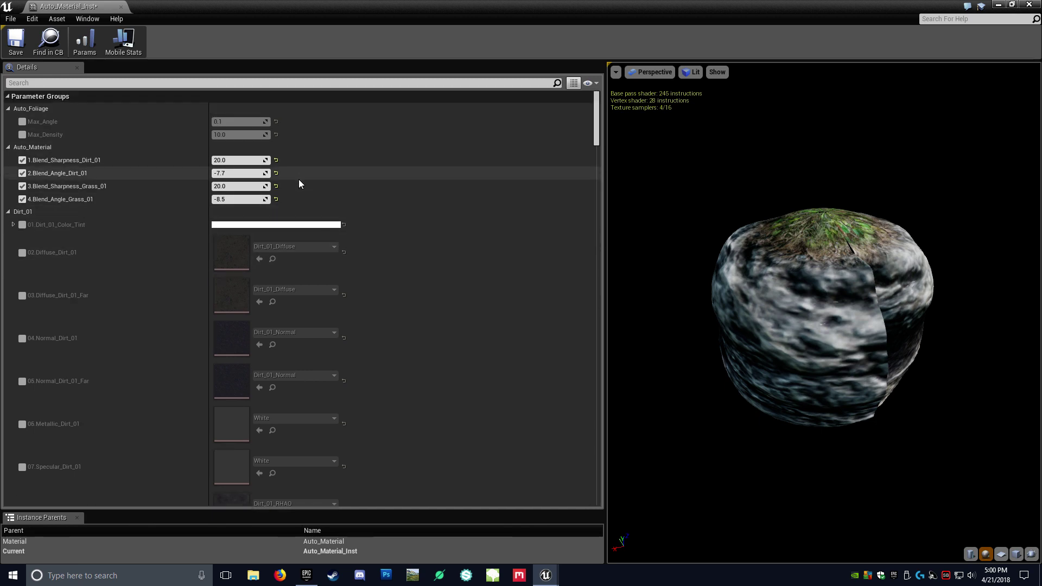
left_click(1030, 5)
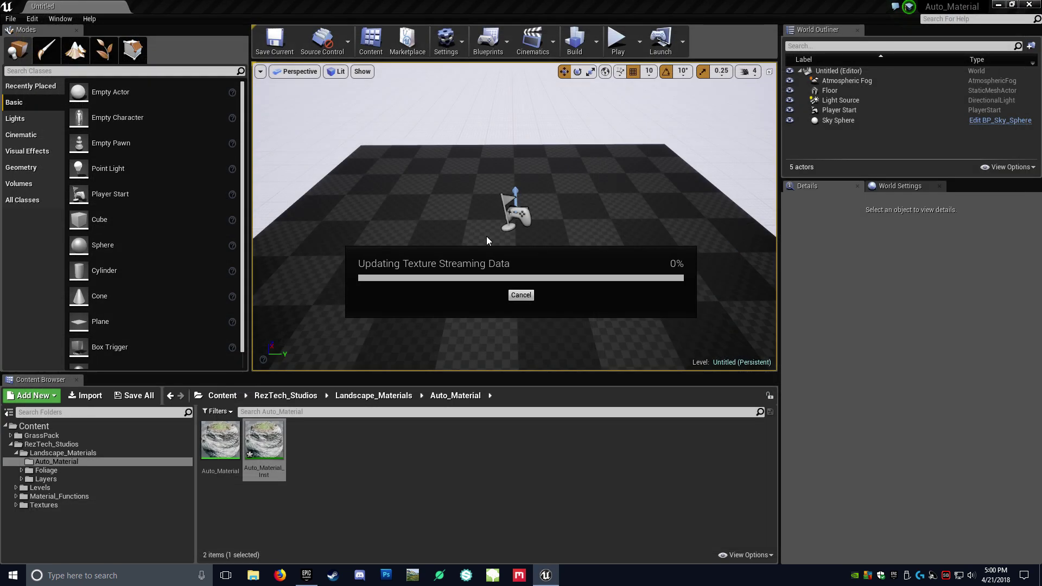
- Create a new landscape with 63×63 quad sections, 1×1 section per component and 16 × 16 components
left_click(76, 52)
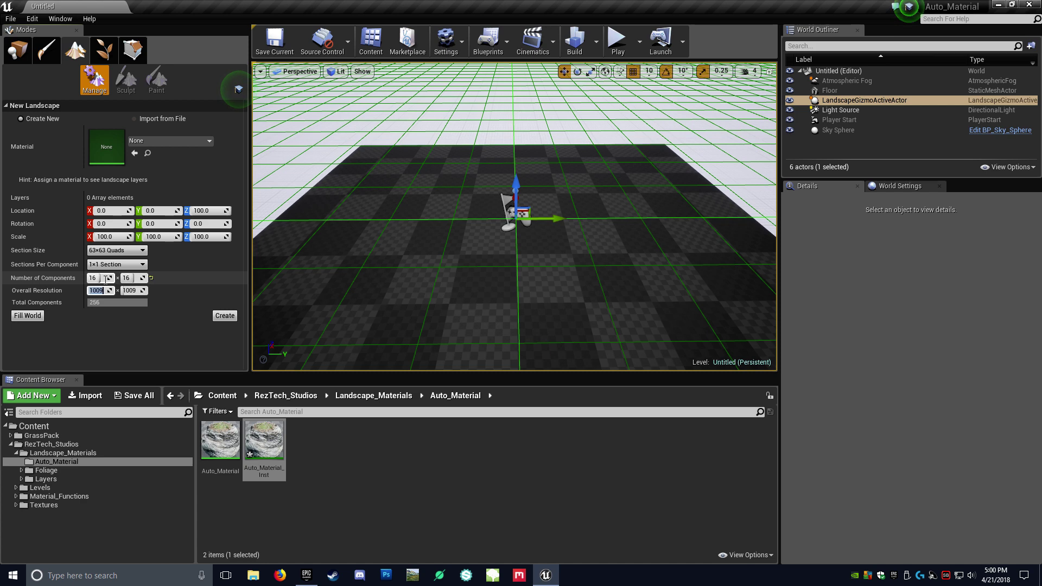
left_click(225, 316)
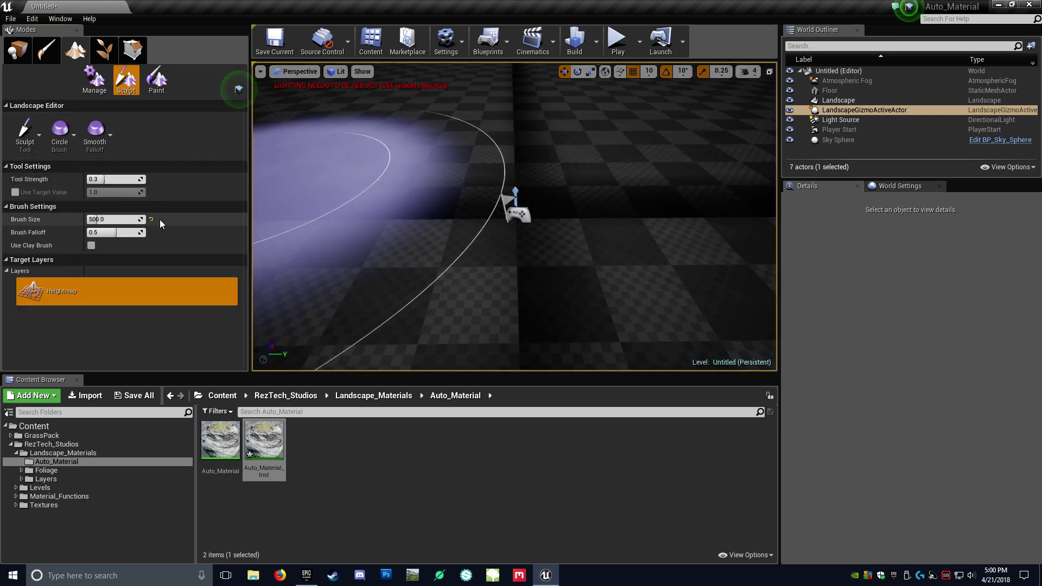
left_click(18, 50)
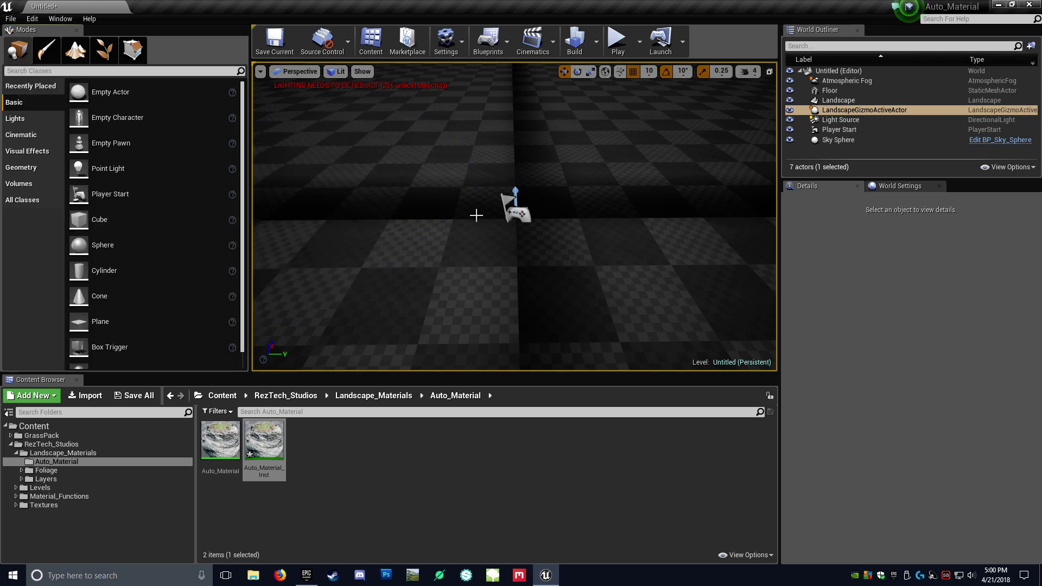
- Set the Light Source's intensity to 8 and enable its color temperature at 4500
left_click(841, 119)
left_click(895, 367)
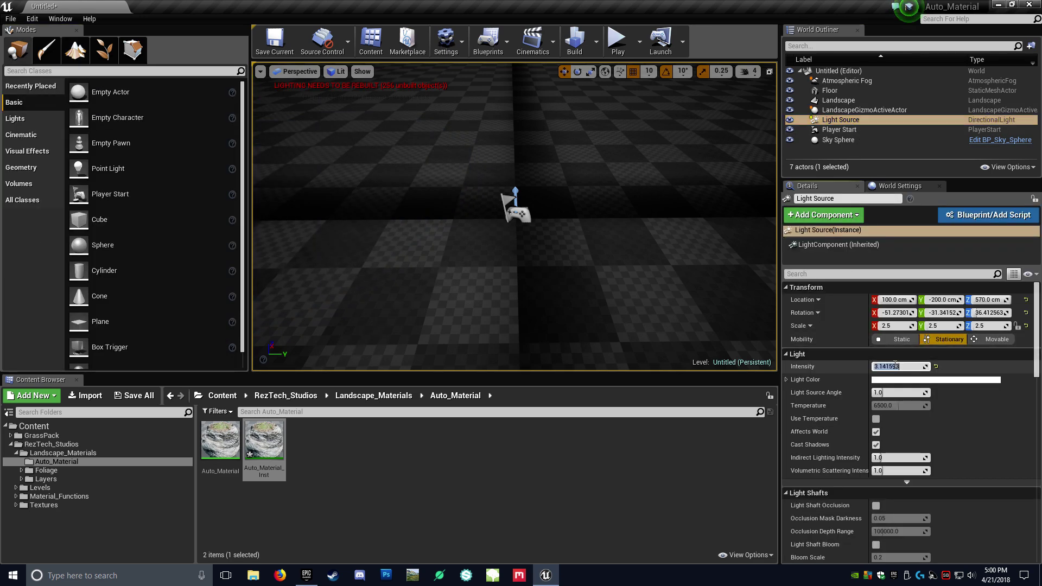
type("8")
key("Return")
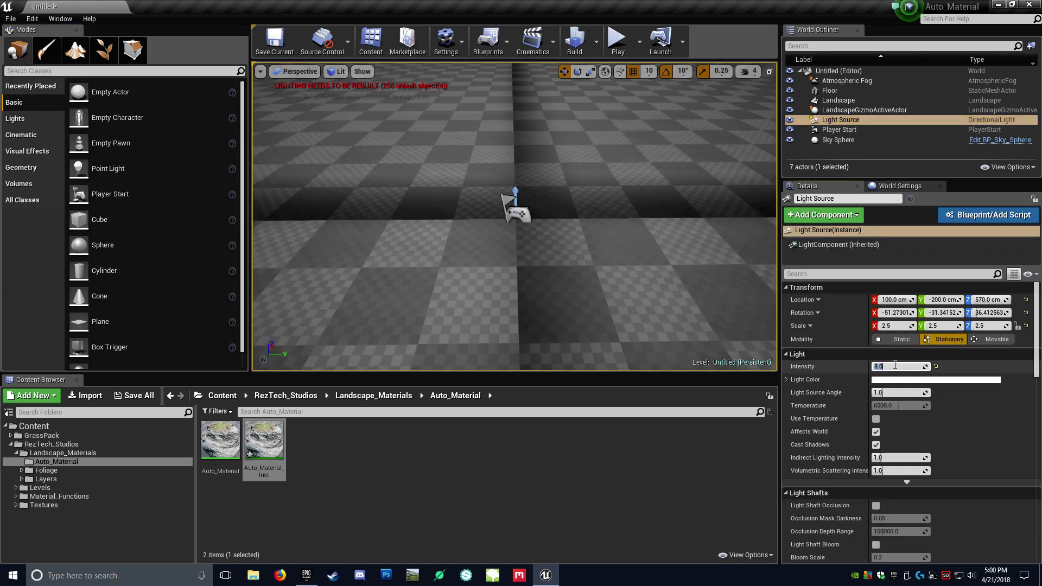
left_click(876, 418)
left_click(913, 407)
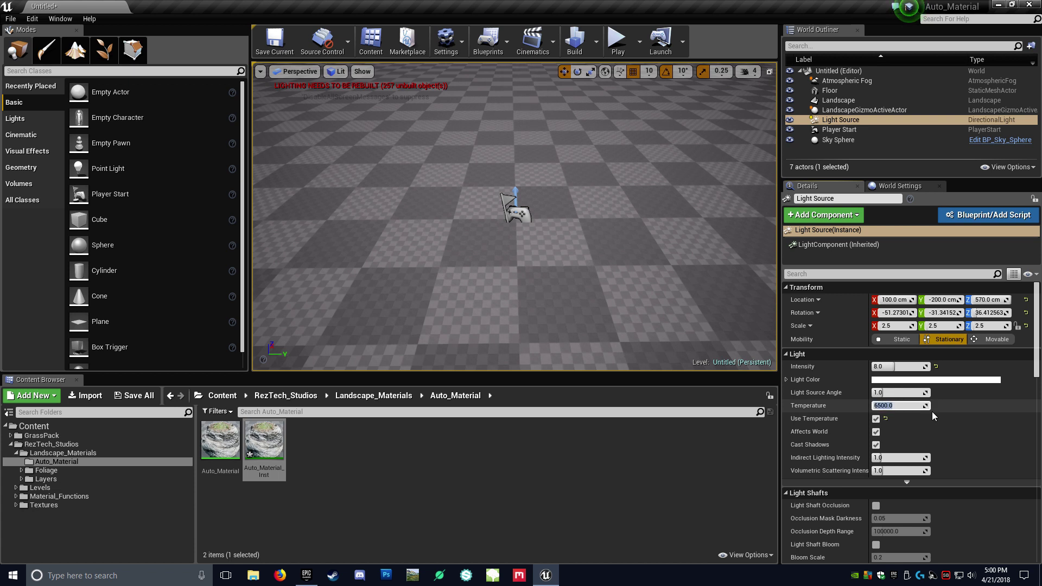
type("4500")
key("Return")
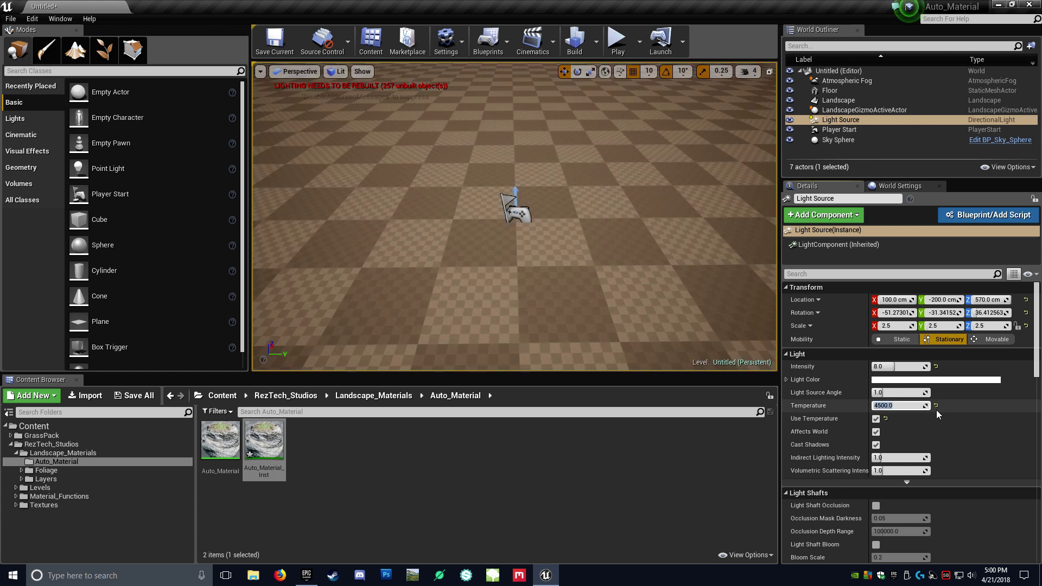
- Make the Light Source movable and set its Far Shadow Cascade Count to 4
left_click(995, 340)
right_click_drag(646, 239, 606, 185)
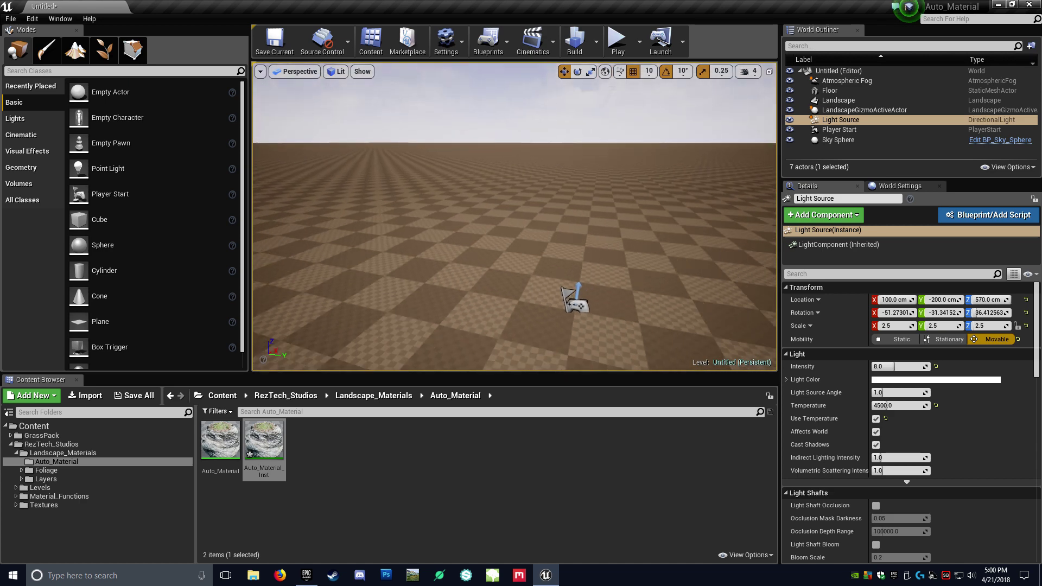
key("s")
key("d")
scroll(949, 430, "down", 7)
scroll(952, 429, "down", 1)
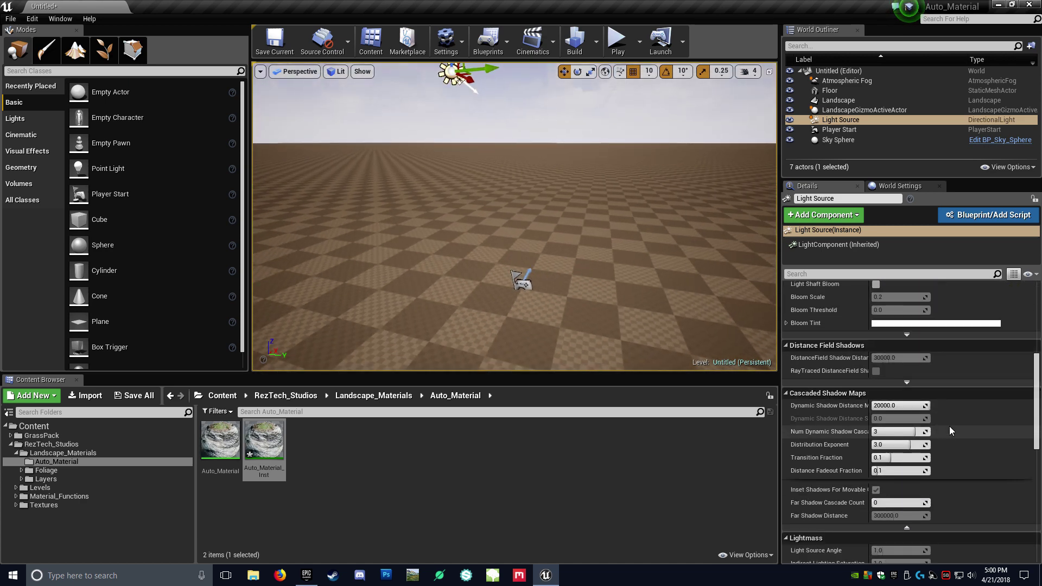
left_click_drag(889, 502, 942, 502)
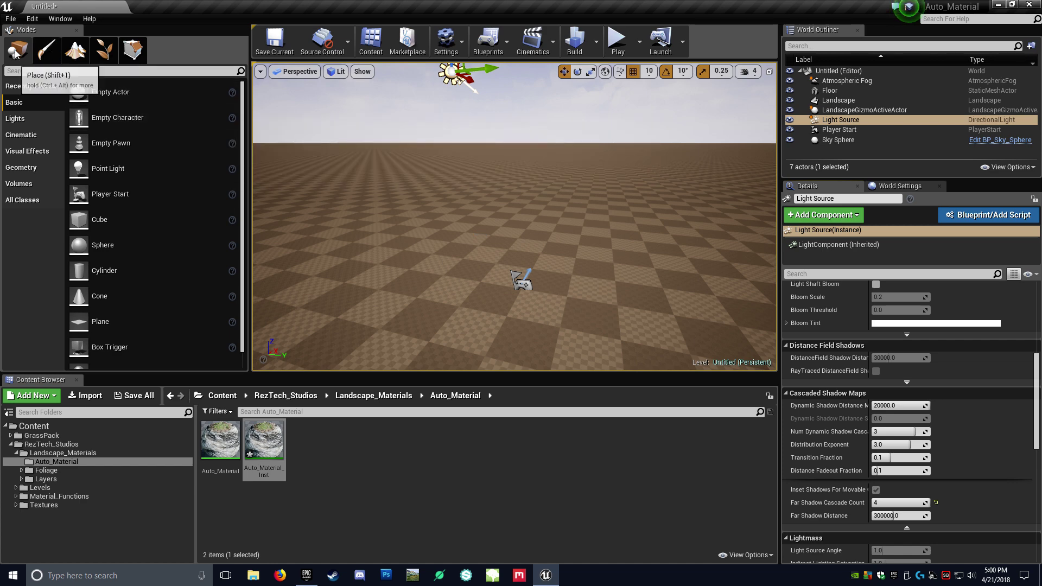
- Find the Sky Light actor by searching for "sky" and place it above the landscape
left_click(74, 72)
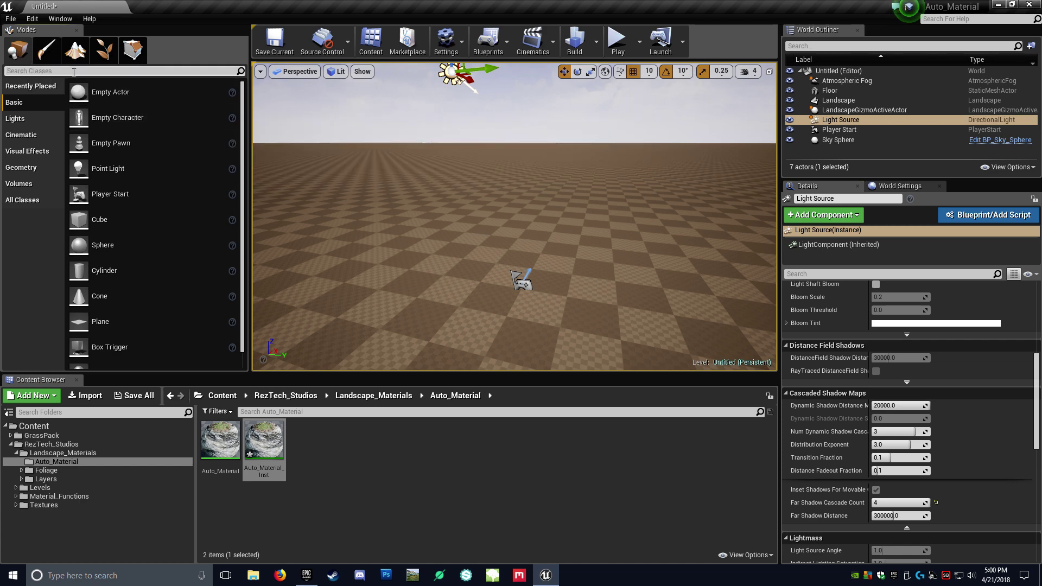
type("sky")
left_click_drag(38, 118, 416, 188)
- Give the SkyLight a pale warm light color (hex sRGB FFF8E4FF) and set its mobility to Movable
scroll(969, 397, "up", 8)
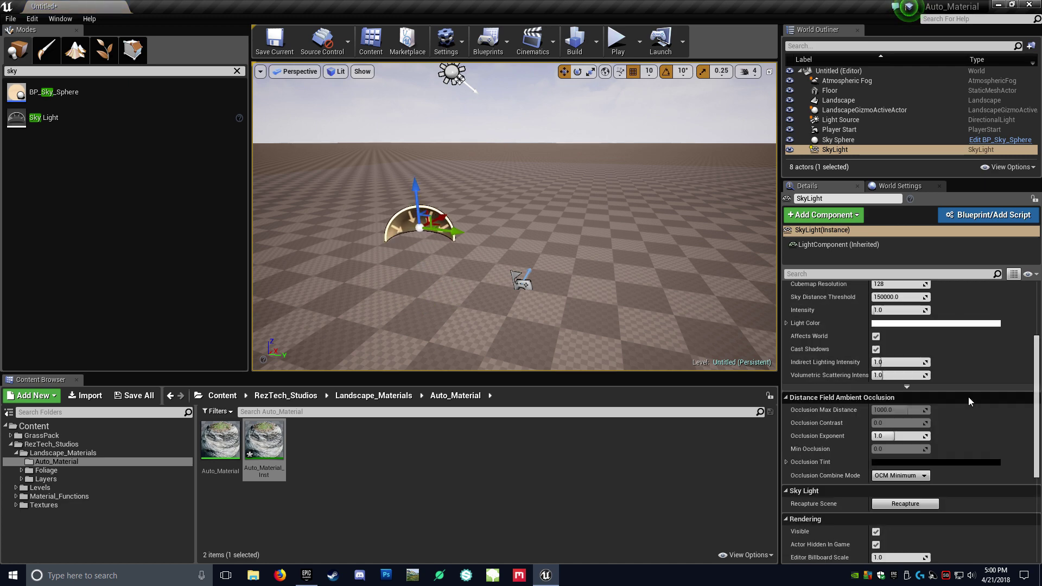
scroll(965, 396, "up", 3)
left_click(895, 411)
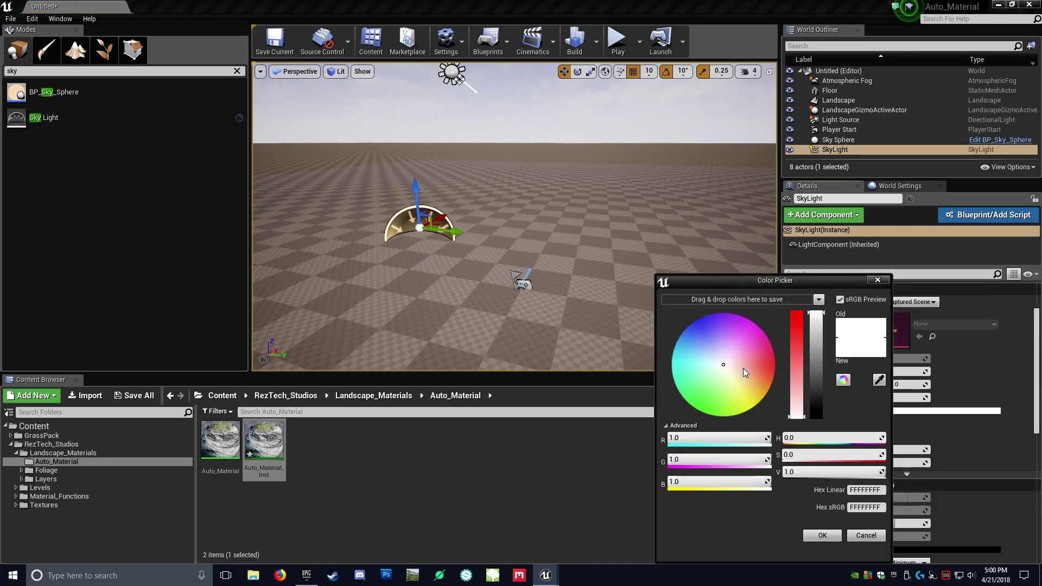
left_click(732, 373)
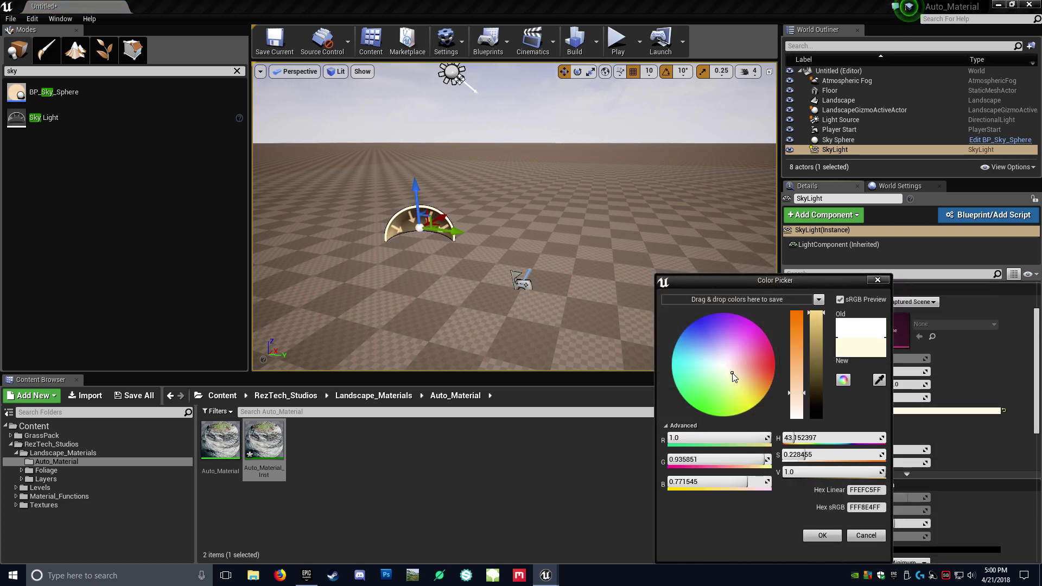
left_click(822, 538)
right_click_drag(512, 262, 537, 239)
scroll(890, 320, "up", 3)
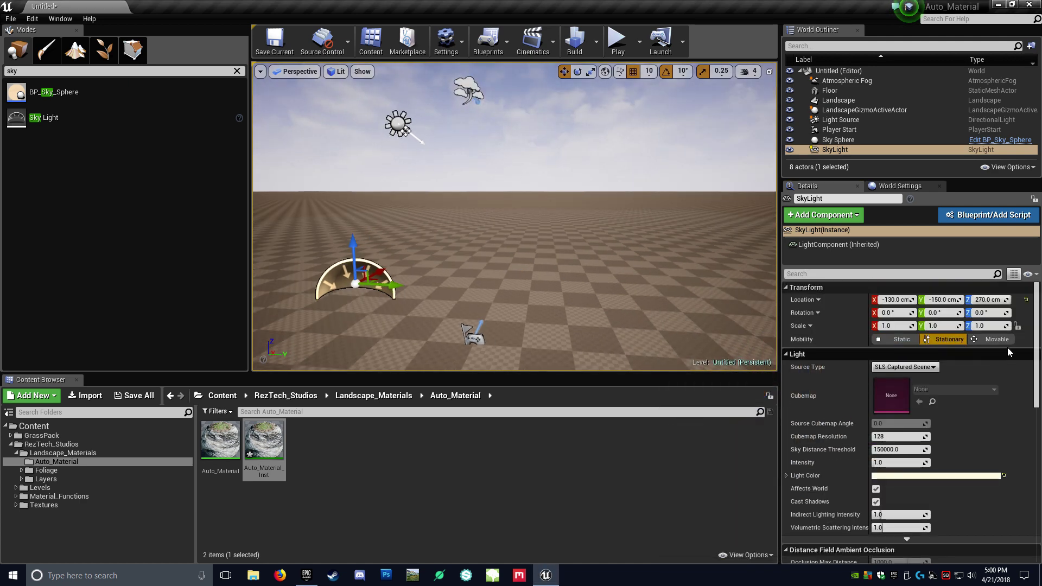
left_click(991, 340)
- Assign Auto_Material_Inst as the landscape actor's Landscape Material
right_click_drag(586, 244, 519, 256)
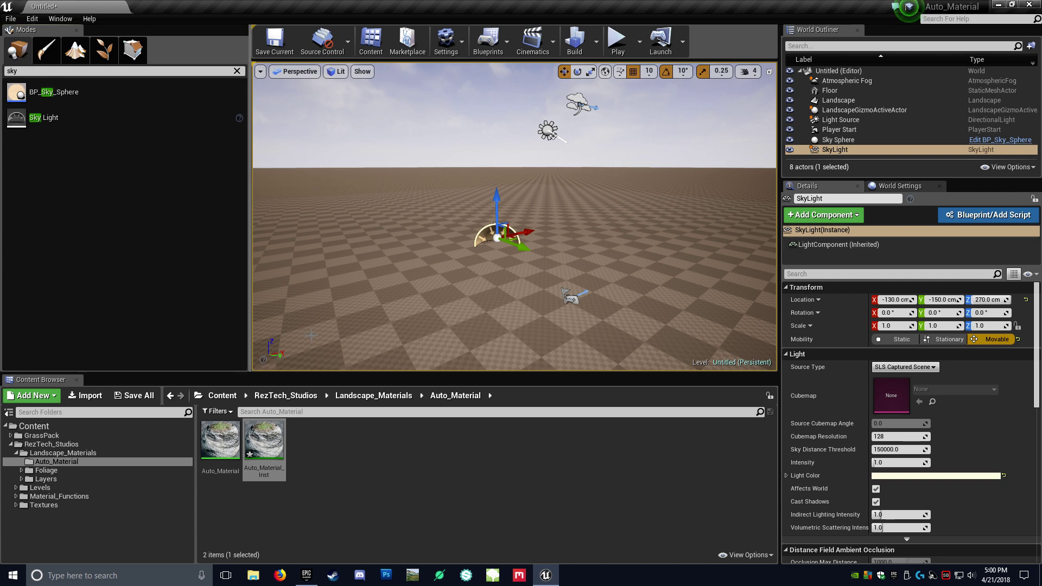
left_click(338, 291)
left_click(276, 433)
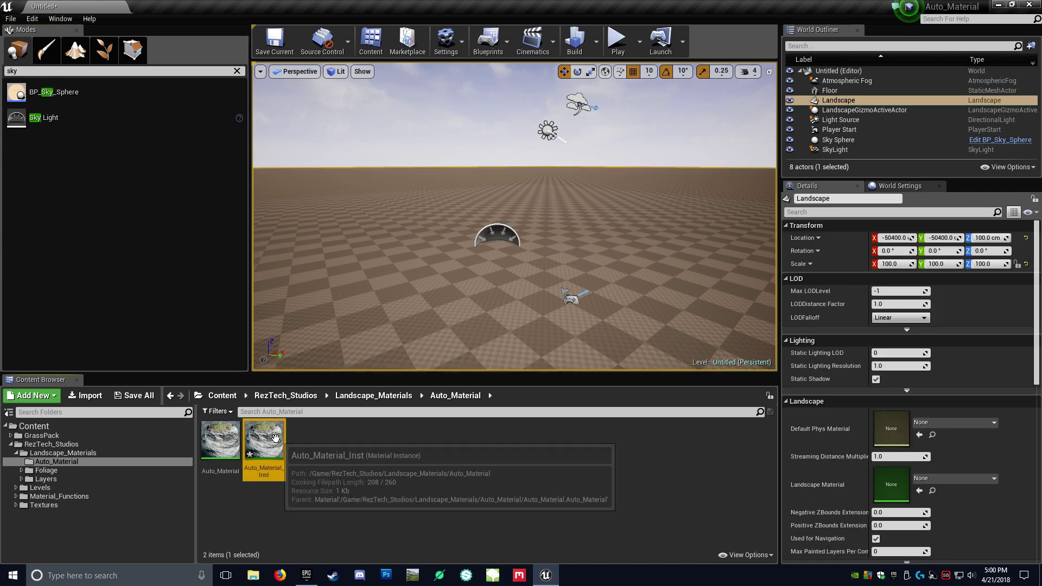
left_click(920, 492)
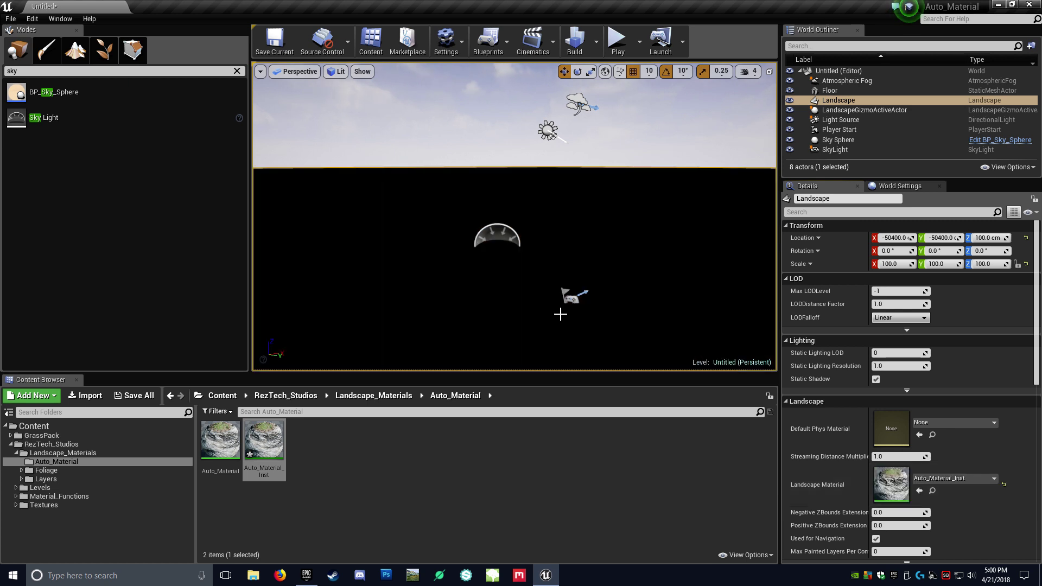
- Switch to landscape painting and assign Auto_Material_LayerInfo to the Auto_Material layer
left_click(75, 50)
left_click(162, 92)
scroll(115, 179, "down", 5)
left_click(76, 132)
left_click(87, 205)
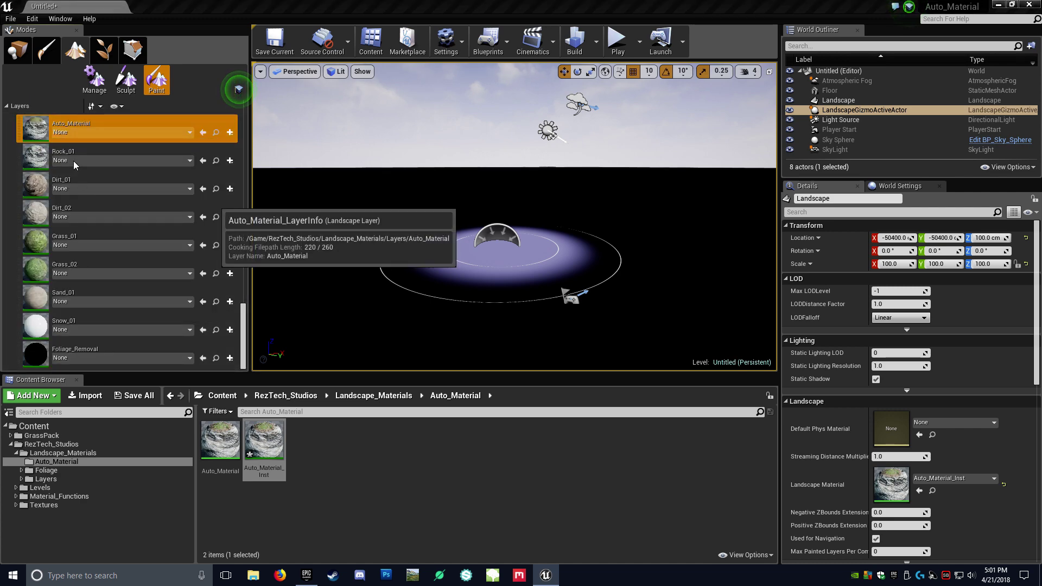
- Assign the matching layer infos to the Rock_01, Dirt_01, Dirt_02 and Grass_01 paint layers
left_click(73, 161)
left_click(83, 230)
left_click(73, 188)
left_click(89, 254)
left_click(83, 217)
left_click(107, 291)
left_click(89, 243)
left_click(101, 314)
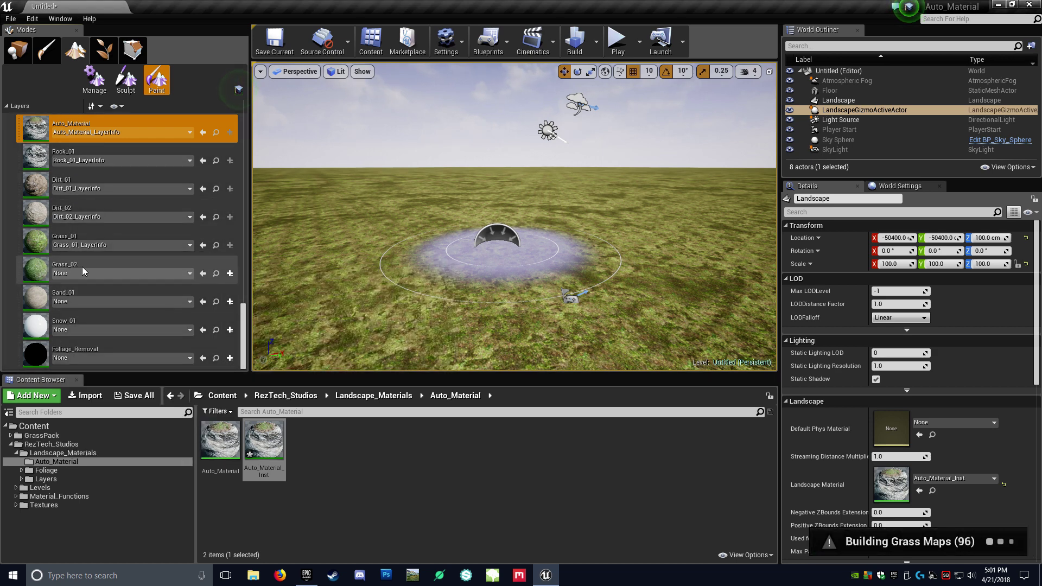
- Assign the matching layer infos to the Grass_02, Sand_01, Snow_01 and Foliage_Removal paint layers
left_click(84, 271)
left_click(95, 340)
left_click(87, 301)
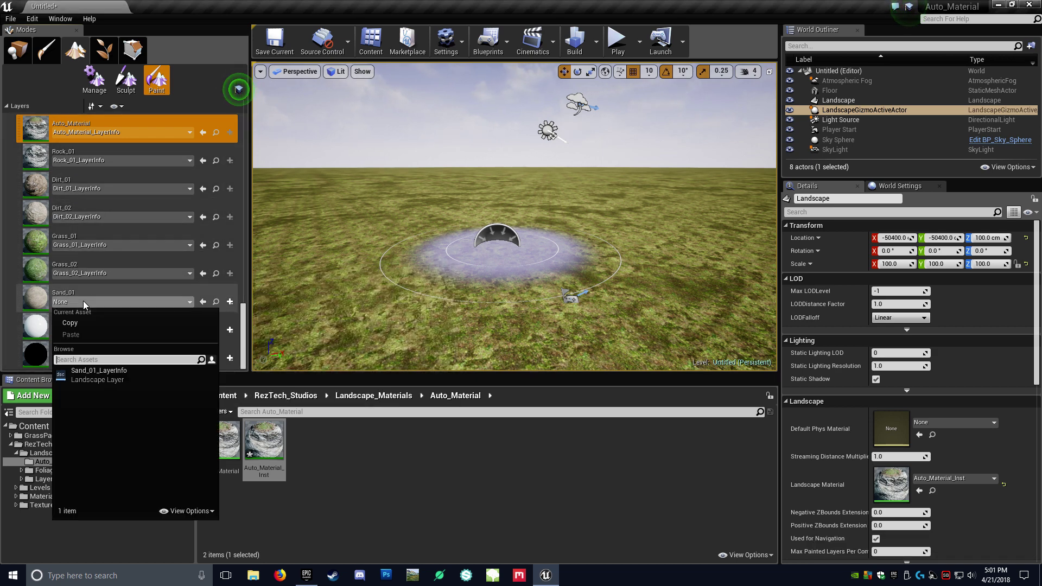
left_click(100, 370)
left_click(92, 330)
left_click(100, 401)
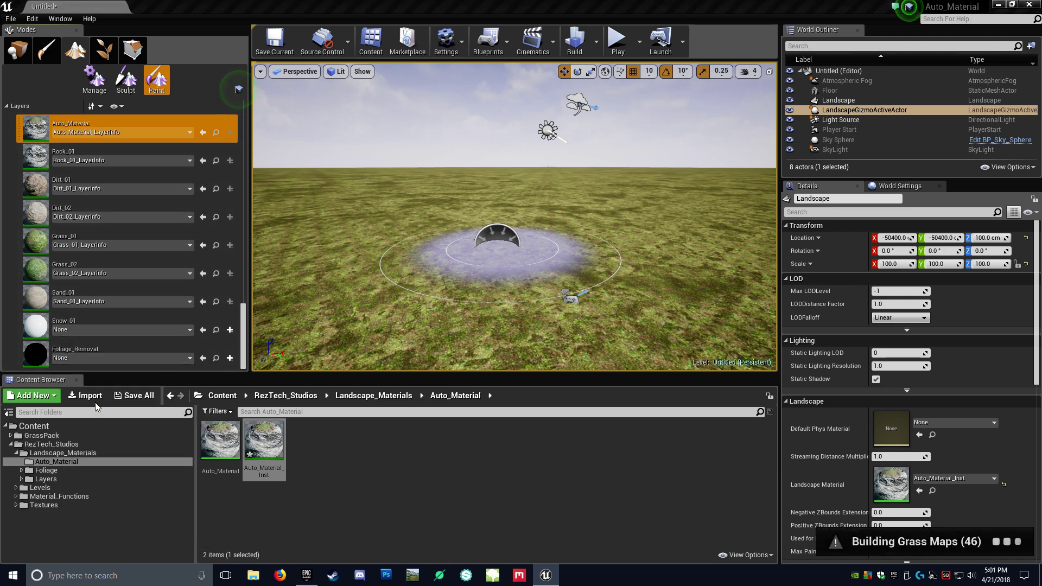
left_click(92, 357)
left_click(101, 213)
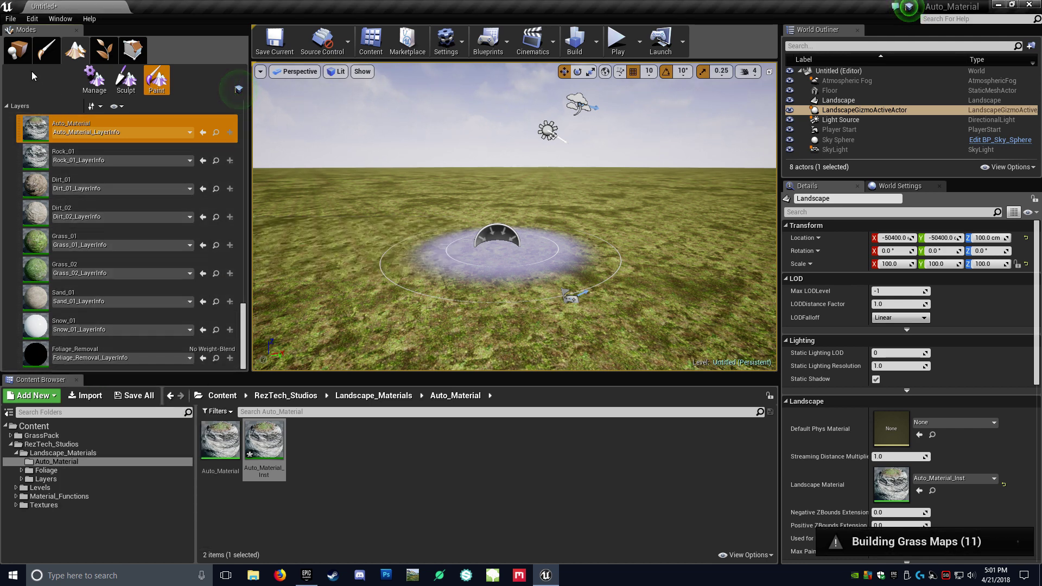
- Leave landscape painting, select the landscape in the level and reapply Auto_Material_Inst as its Landscape Material
left_click(19, 53)
left_click(384, 280)
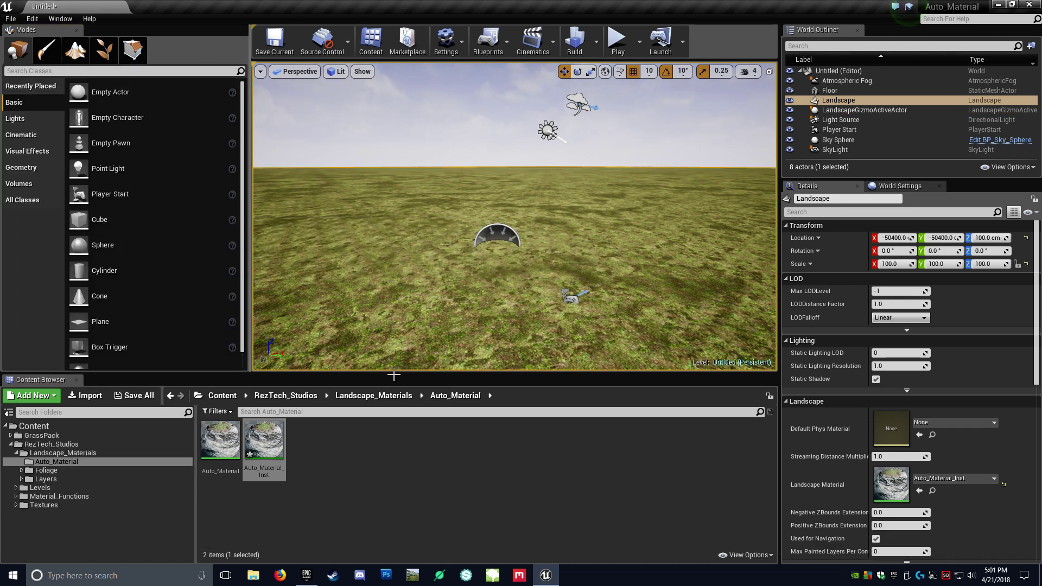
left_click(273, 436)
left_click(919, 491)
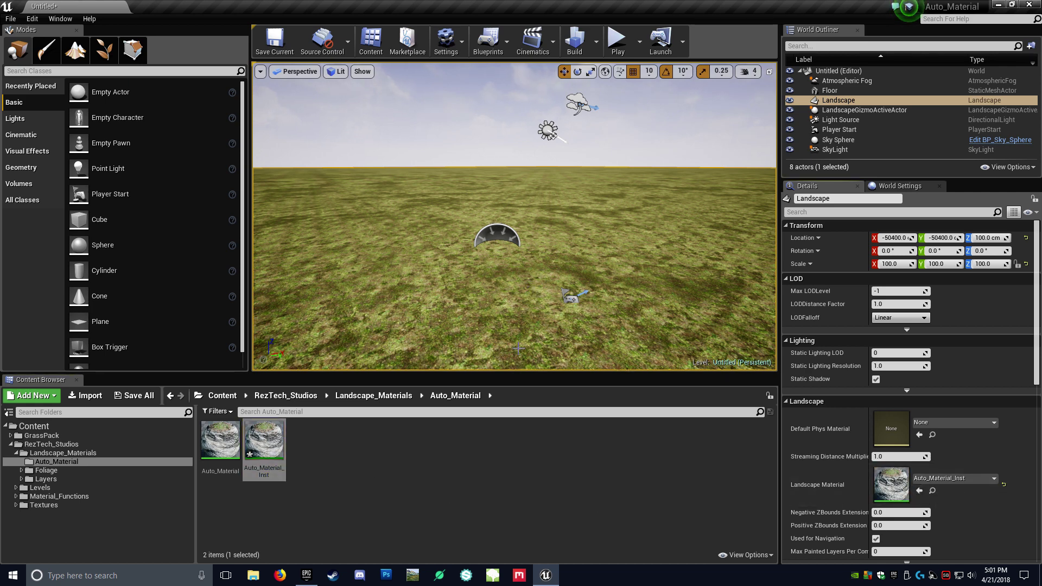
- Switch to landscape sculpting and change the brush type from Circle to Alpha
mouse_move(520, 277)
right_mouse_down()
mouse_move(462, 264)
mouse_move(470, 348)
mouse_move(520, 276)
right_mouse_up()
key("s")
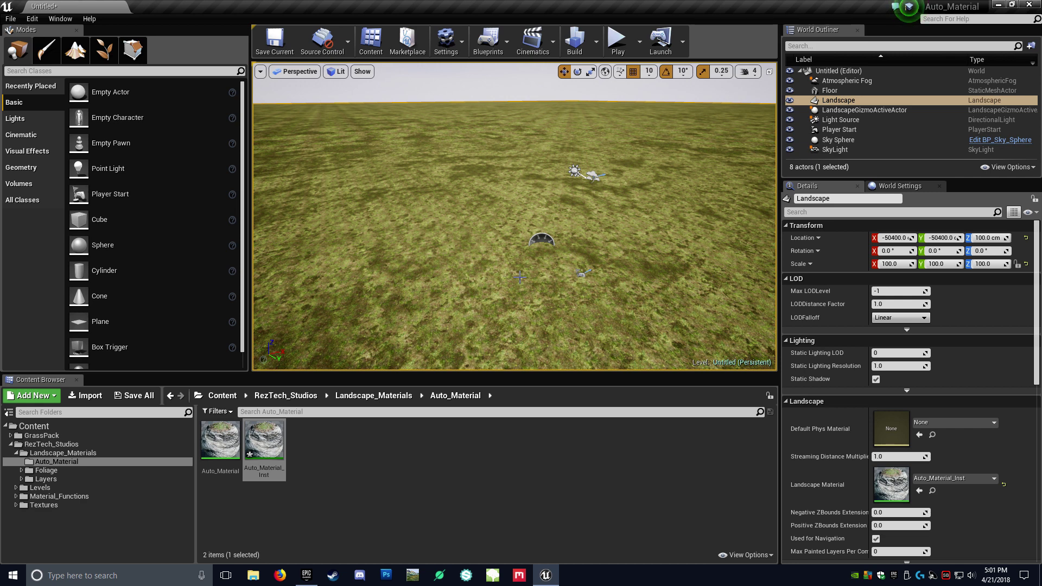
left_click(75, 50)
left_click(125, 80)
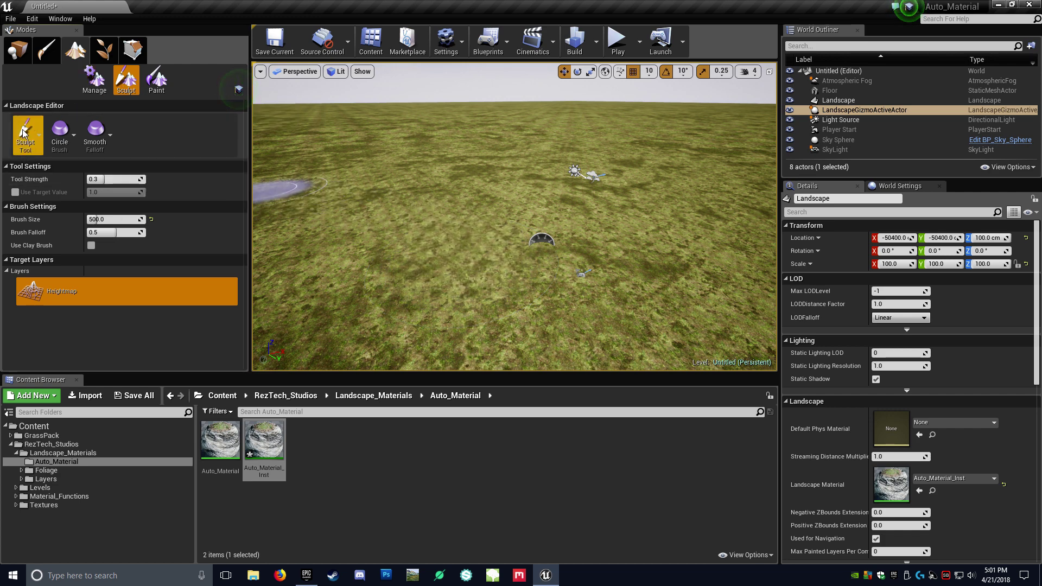
left_click(60, 135)
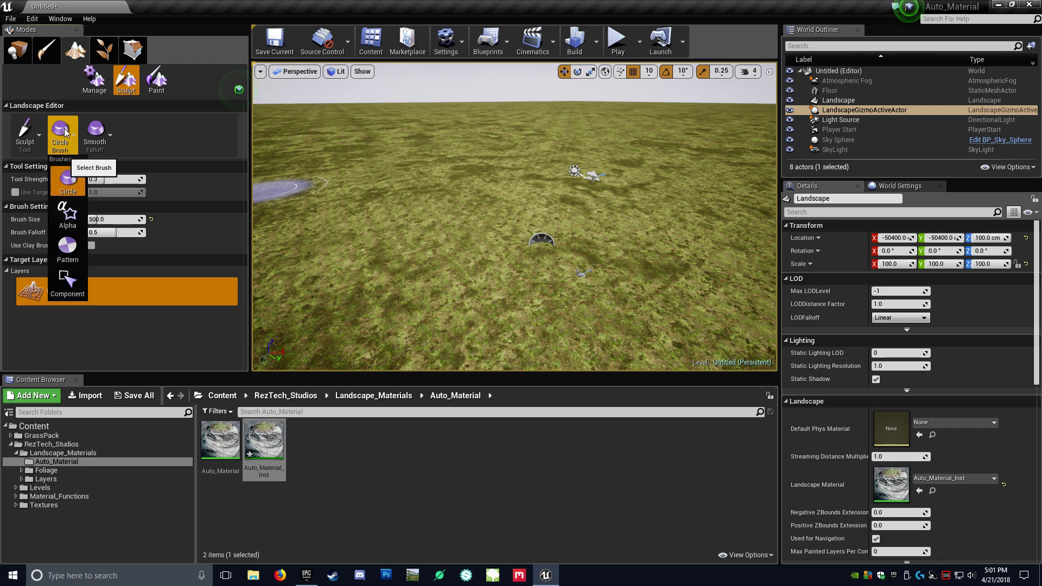
left_click(68, 214)
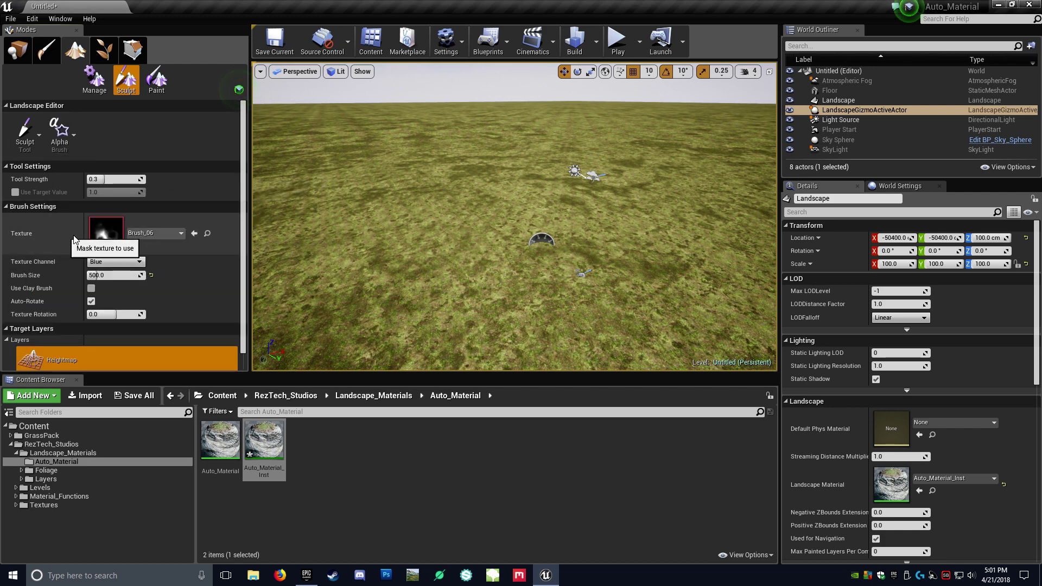
- Choose Brush_01 as the alpha texture and set the tool strength to 10 and the brush size to 20000
left_click(161, 233)
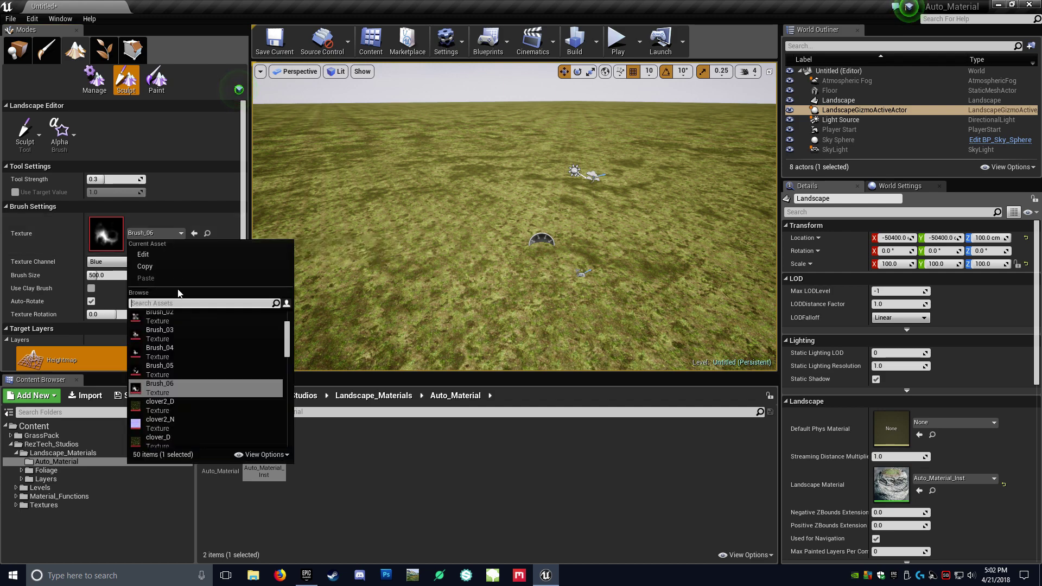
scroll(184, 343, "up", 2)
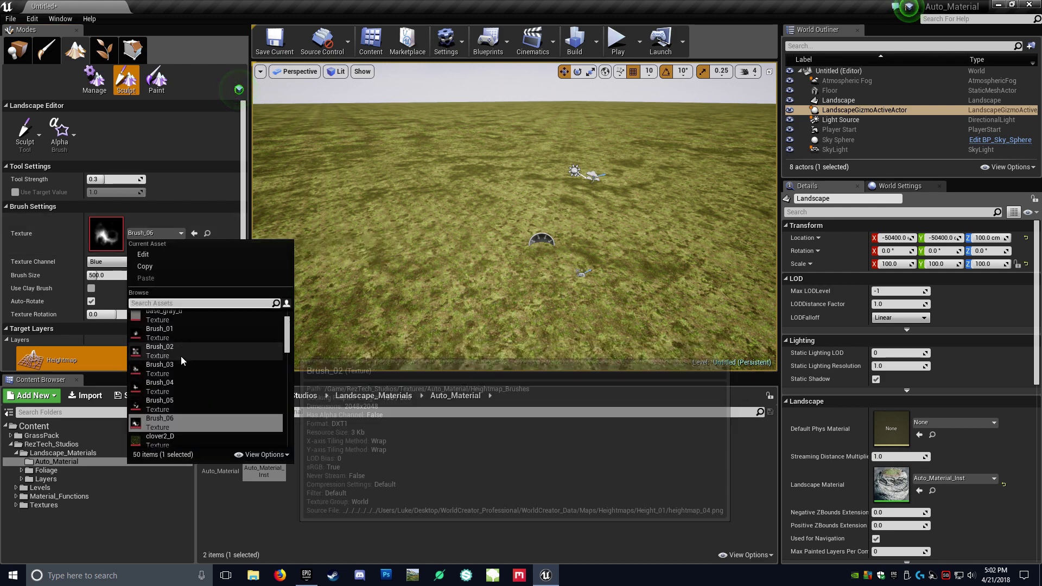
left_click(170, 332)
left_click(114, 179)
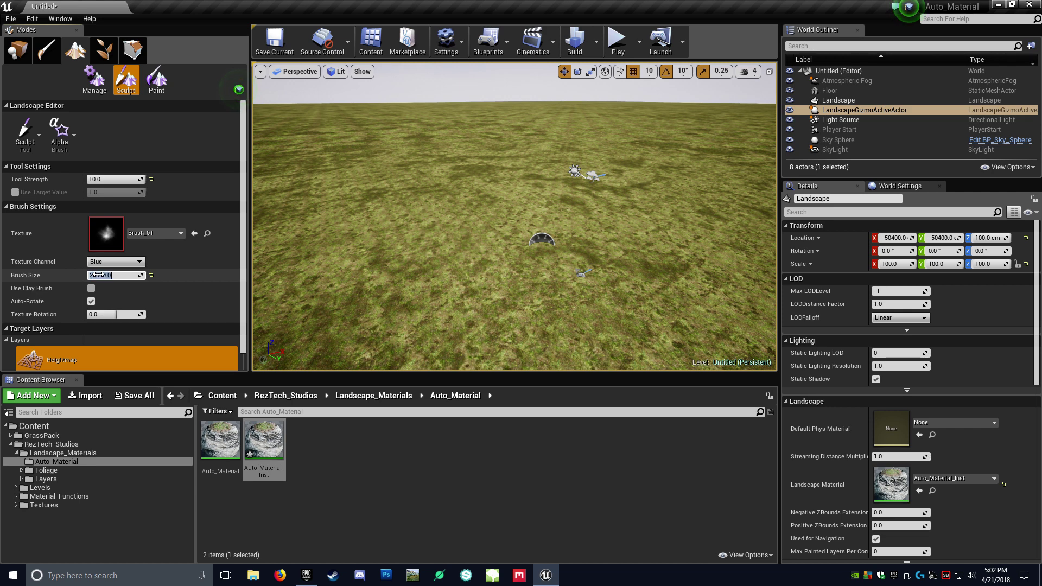
- Raise a steep mountain on the flat grass with the Brush_01 alpha brush
right_click_drag(480, 186, 467, 225)
key("F11")
mouse_move(517, 178)
right_mouse_down()
mouse_move(517, 197)
mouse_move(517, 163)
right_mouse_up()
key("s")
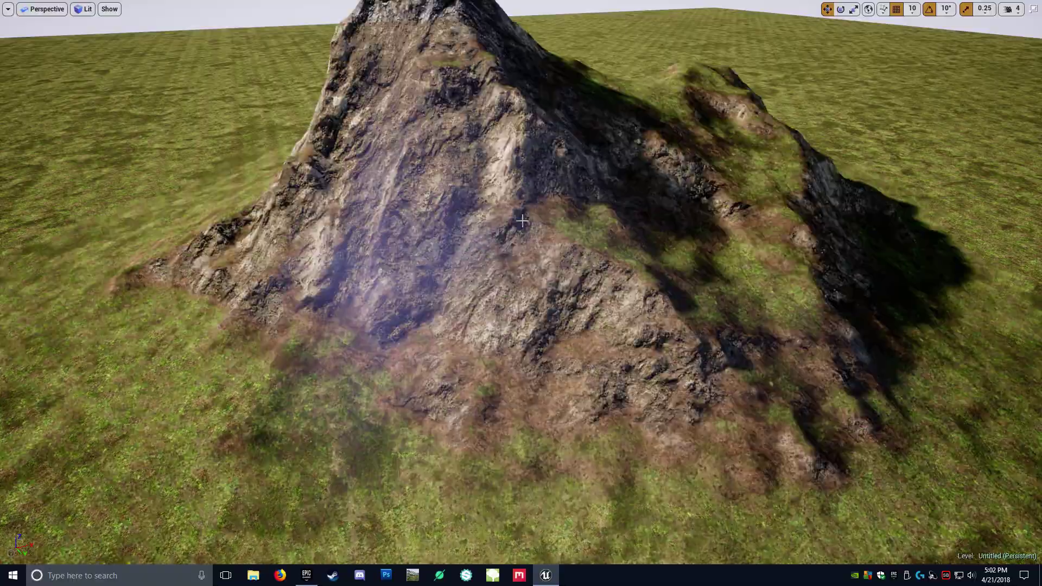
- Examine up close how the grass, dirt and rock blend along the mountain's slopes and base
mouse_move(522, 221)
right_mouse_down()
mouse_move(519, 264)
mouse_move(522, 185)
mouse_move(478, 181)
mouse_move(537, 182)
mouse_move(466, 170)
mouse_move(455, 202)
mouse_move(484, 162)
mouse_move(482, 188)
right_mouse_up()
key("w")
key("s")
key("d")
key("d")
key("w")
key("w")
key("w")
key("a")
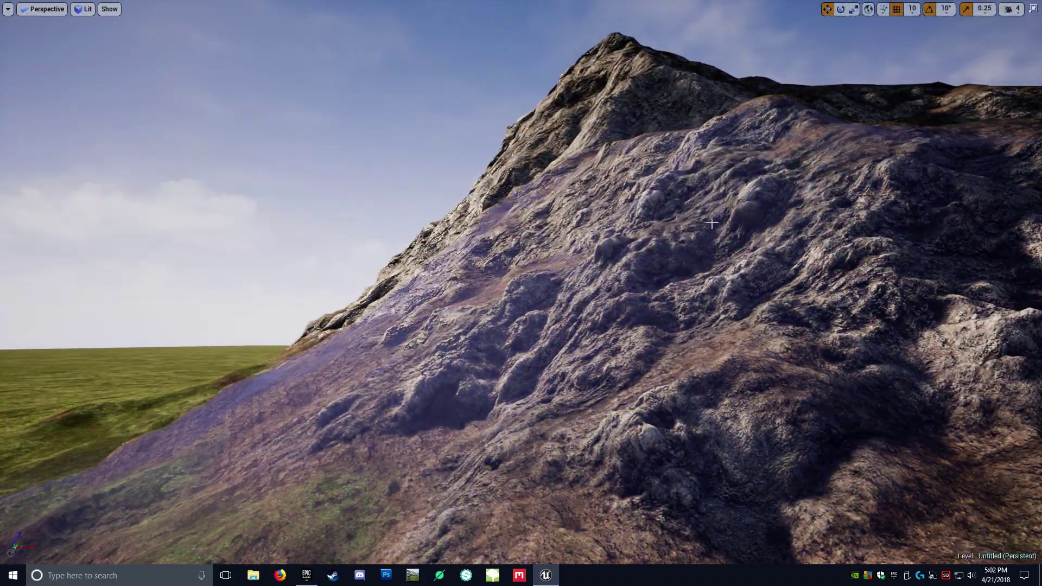
key("w")
right_click_drag(712, 223, 695, 258)
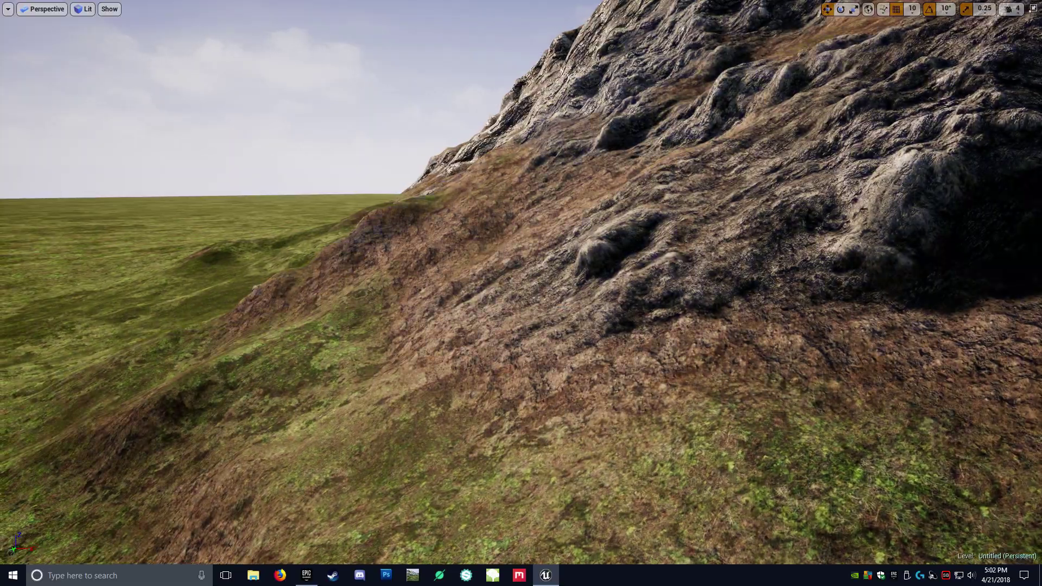
key("w")
right_click_drag(695, 259, 755, 295)
- Sculpt another mountain with Brush_01 on the flat grass beside the existing one
right_click_drag(548, 304, 491, 241)
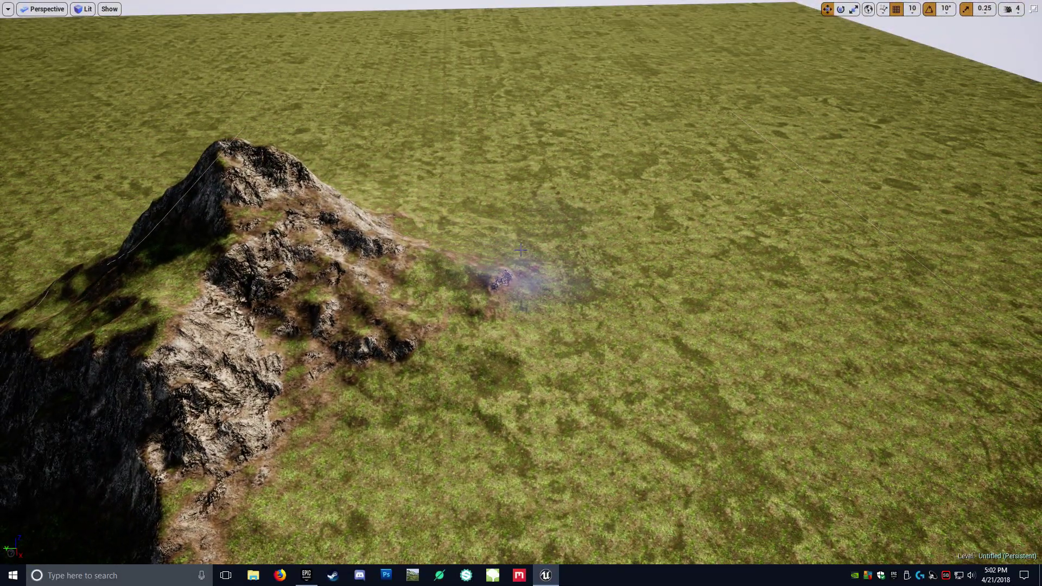
left_click_drag(521, 251, 512, 258)
mouse_move(512, 258)
right_mouse_down()
mouse_move(570, 266)
mouse_move(578, 310)
right_mouse_up()
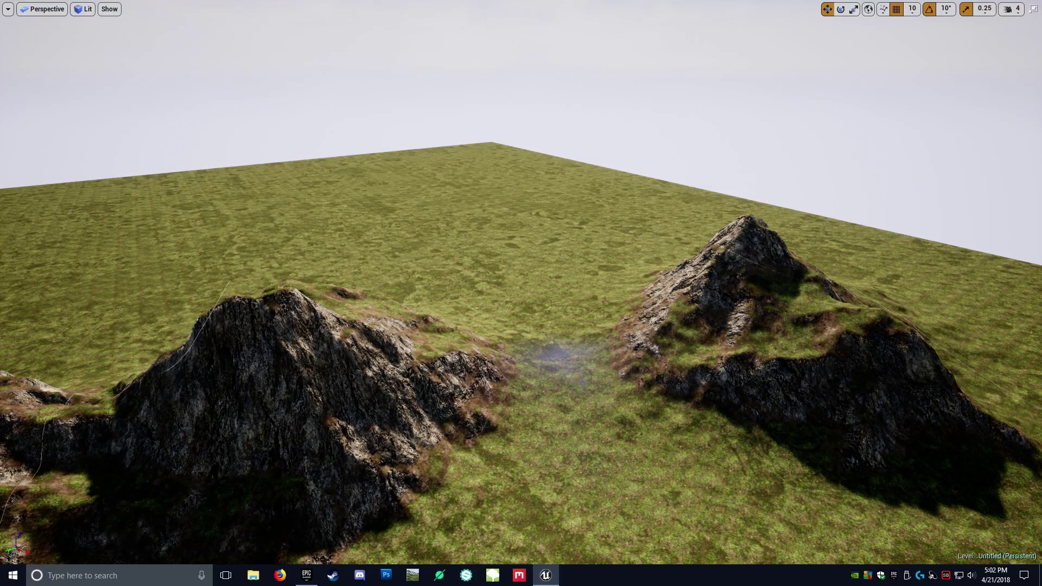
mouse_move(493, 372)
right_mouse_down()
mouse_move(402, 429)
mouse_move(385, 334)
mouse_move(440, 318)
mouse_move(467, 328)
mouse_move(505, 372)
mouse_move(462, 442)
mouse_move(430, 434)
right_mouse_up()
key("F11")
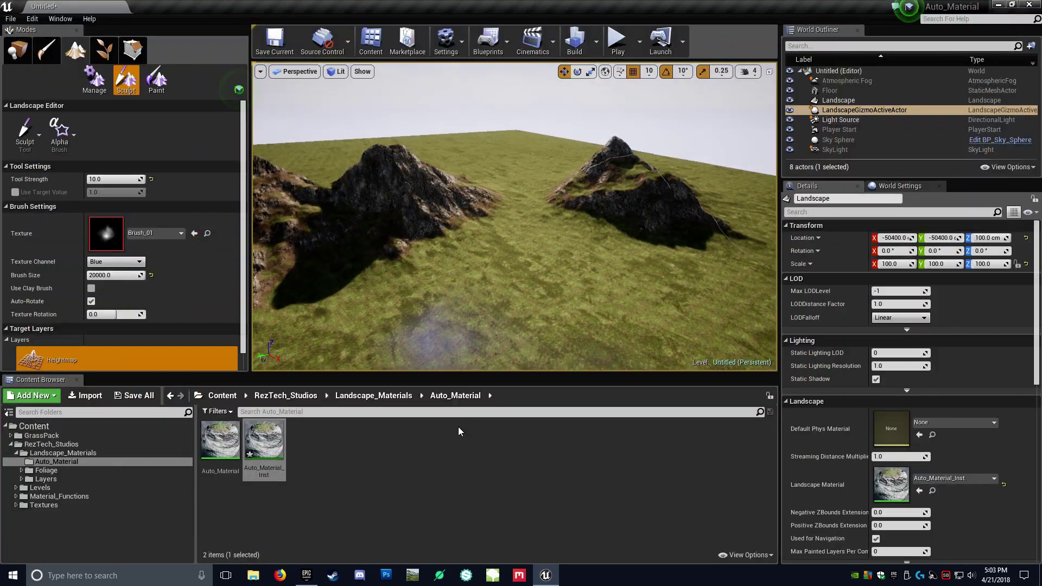
- Change the alpha brush texture to Brush_02 and set the tool strength to 4
left_click(154, 234)
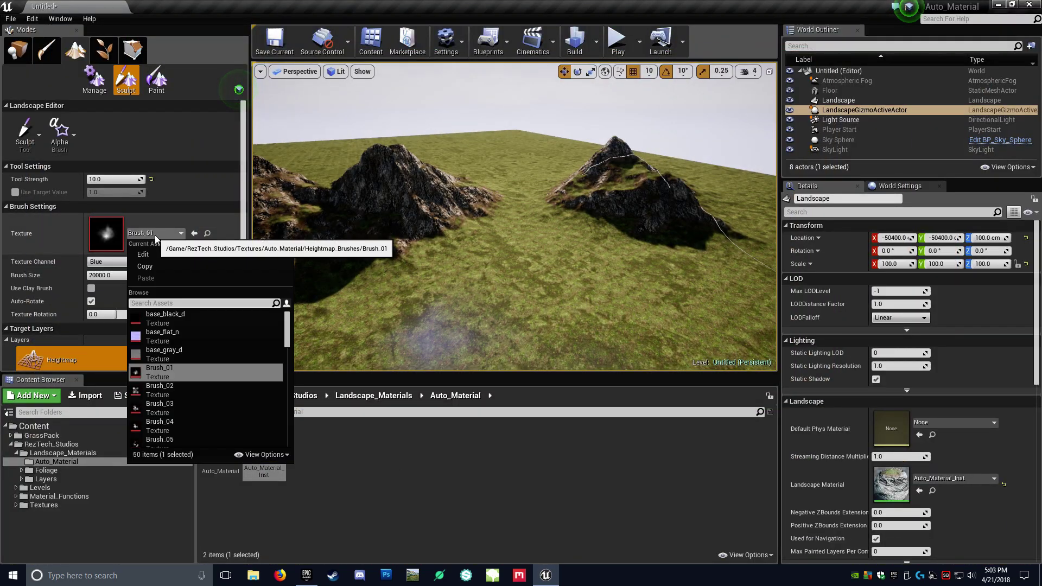
left_click(181, 390)
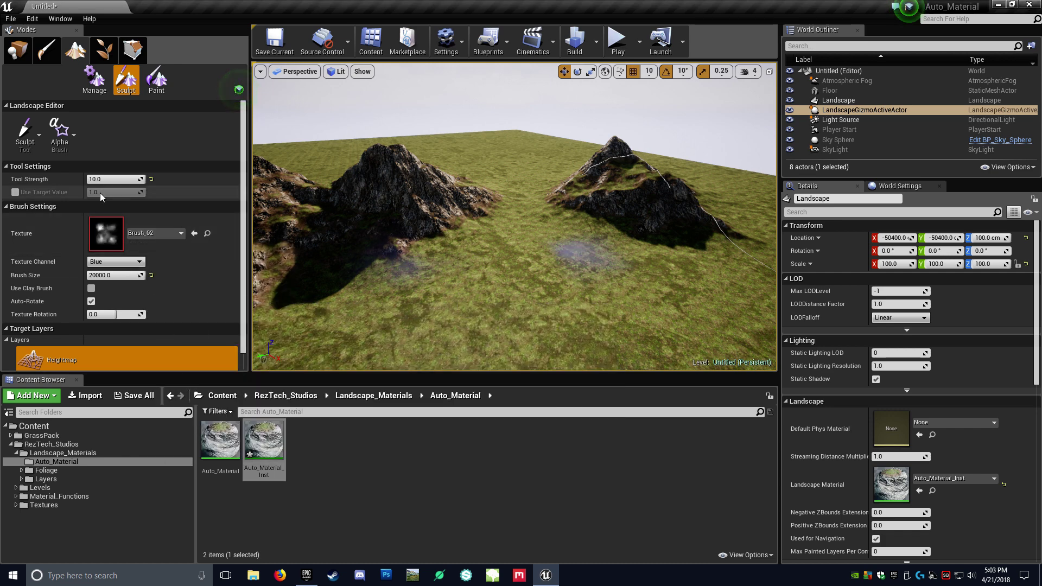
left_click(115, 180)
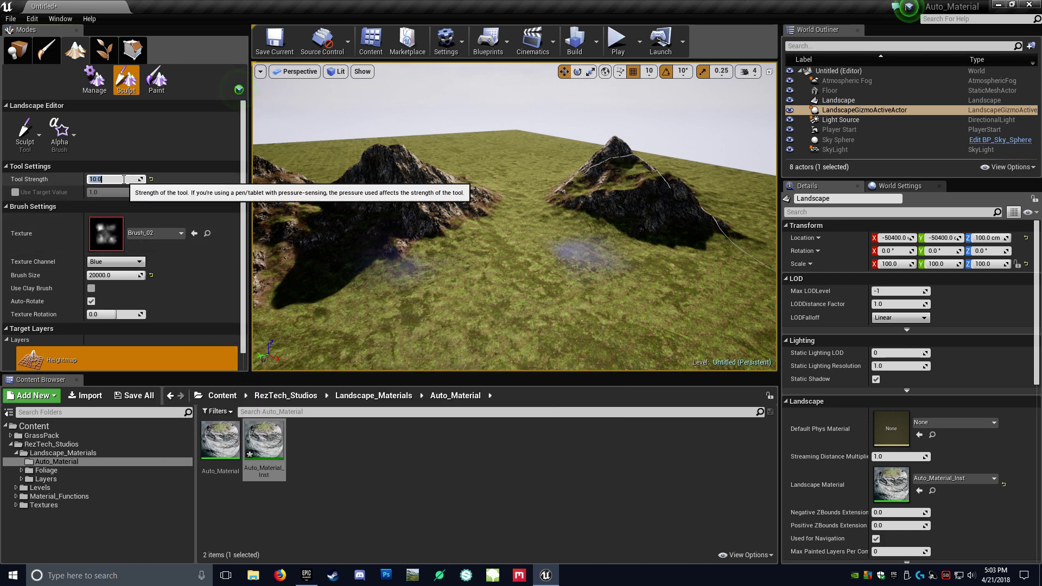
type("4")
key("Return")
- Sculpt low scattered hills with Brush_02 on the grass around the mountains
right_click_drag(435, 211, 516, 230)
key("F11")
mouse_move(589, 298)
right_mouse_down()
mouse_move(516, 342)
mouse_move(597, 323)
mouse_move(573, 326)
right_mouse_up()
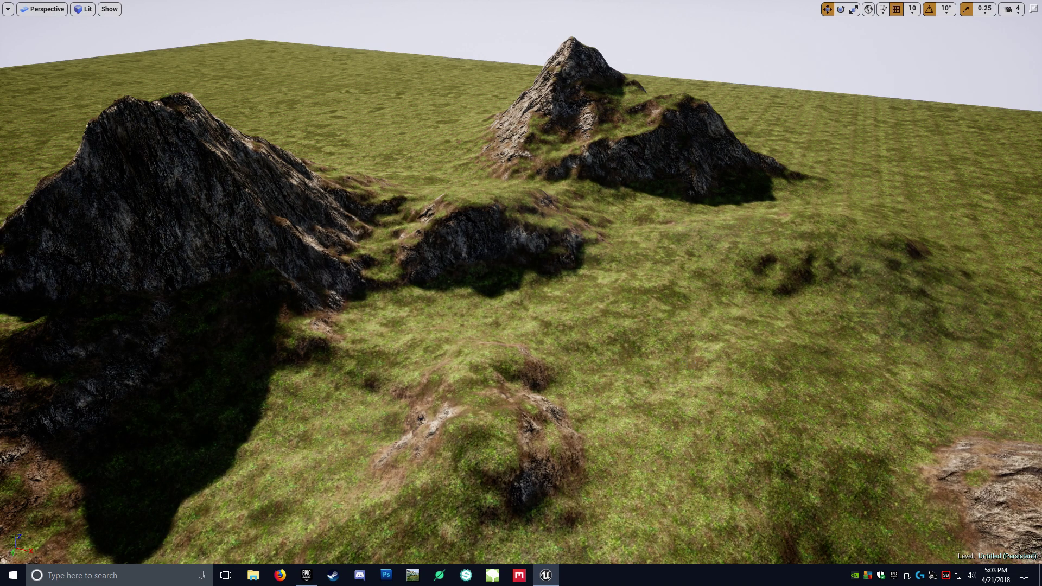
right_click_drag(572, 326, 700, 316)
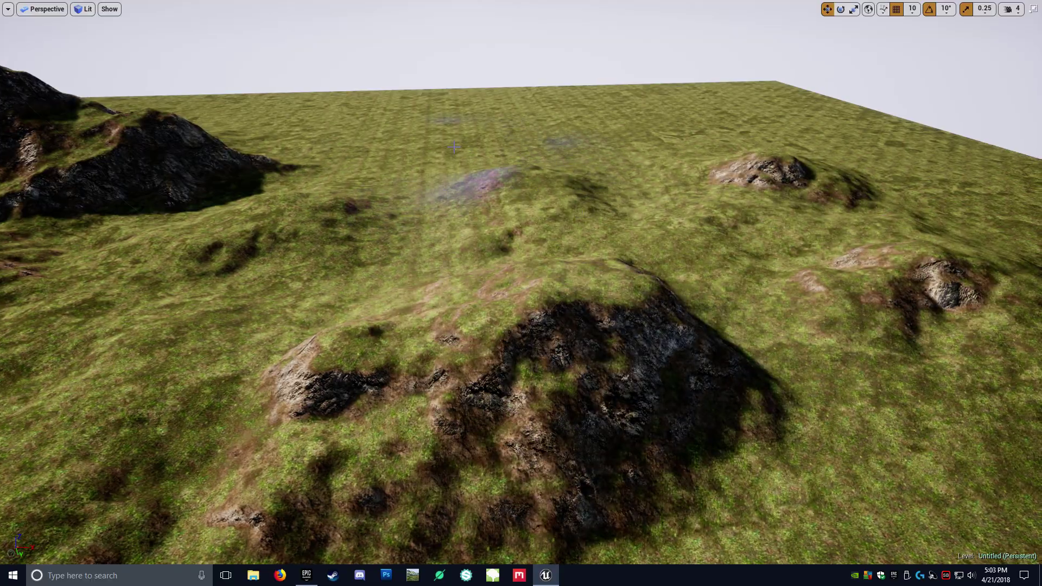
key("w")
mouse_move(478, 173)
right_mouse_down()
mouse_move(480, 182)
mouse_move(429, 144)
mouse_move(304, 117)
mouse_move(472, 142)
mouse_move(613, 111)
mouse_move(456, 139)
mouse_move(247, 114)
mouse_move(415, 115)
mouse_move(630, 162)
mouse_move(890, 145)
mouse_move(1001, 121)
mouse_move(986, 122)
mouse_move(972, 218)
mouse_move(825, 201)
mouse_move(841, 188)
mouse_move(749, 163)
right_mouse_up()
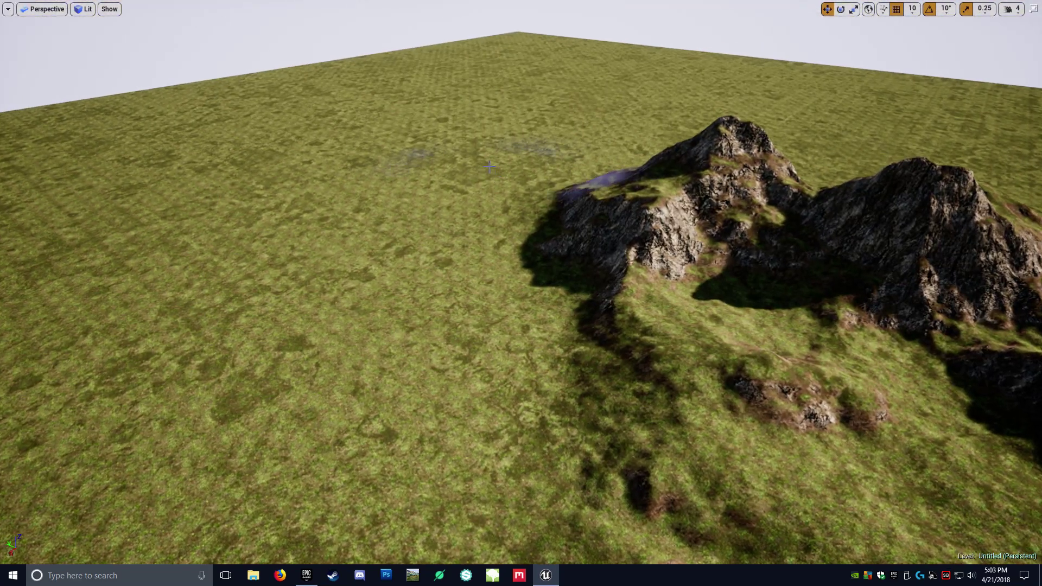
- Change the alpha brush texture to Brush_06 and set the tool strength to 5
key("F11")
left_click(156, 233)
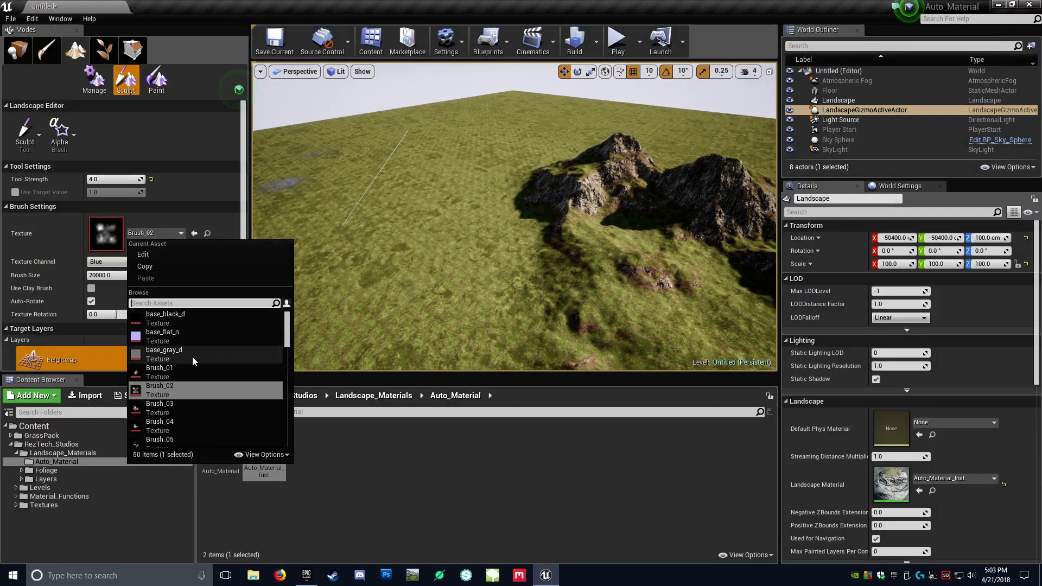
left_click(177, 413)
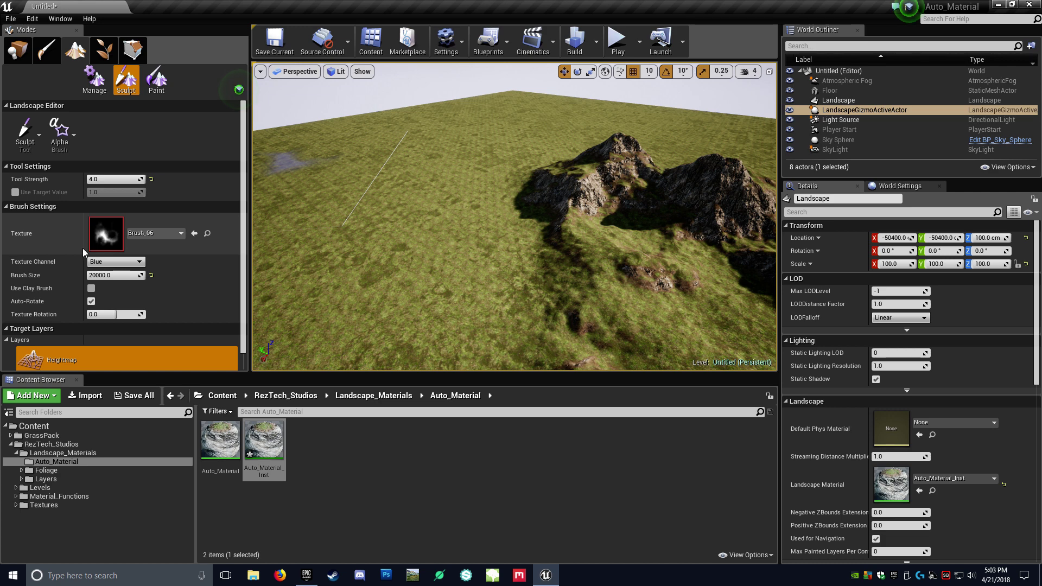
left_click(105, 179)
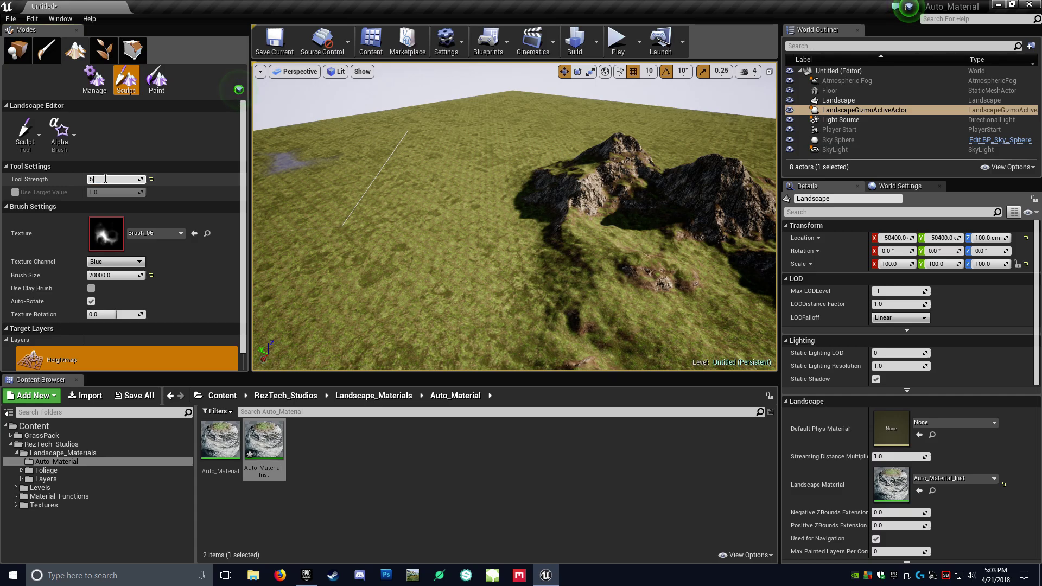
- Sculpt a long stretch of rugged, rocky relief across the untouched flat grass with Brush_06
right_click_drag(400, 247, 347, 227)
key("F11")
right_click_drag(315, 293, 421, 284)
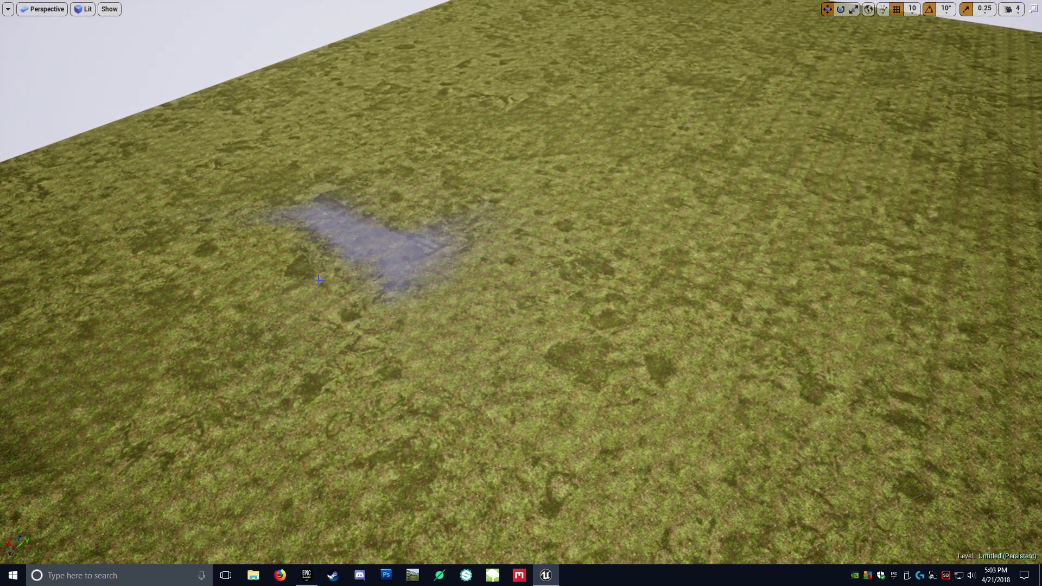
left_click_drag(319, 280, 451, 299)
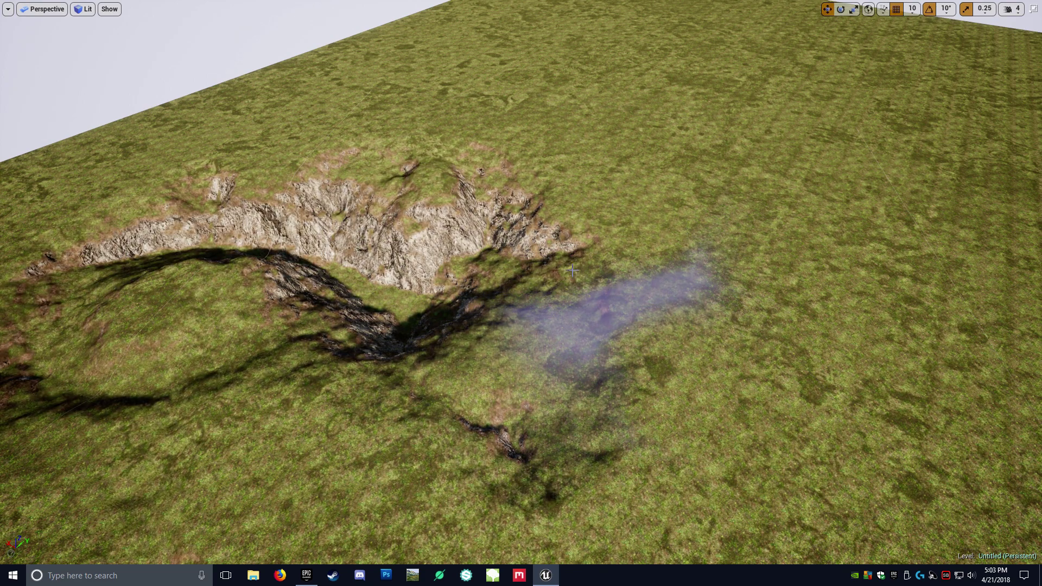
left_click_drag(572, 270, 603, 282)
right_click_drag(603, 282, 637, 262)
left_click_drag(637, 263, 684, 271)
right_click_drag(684, 272, 746, 255)
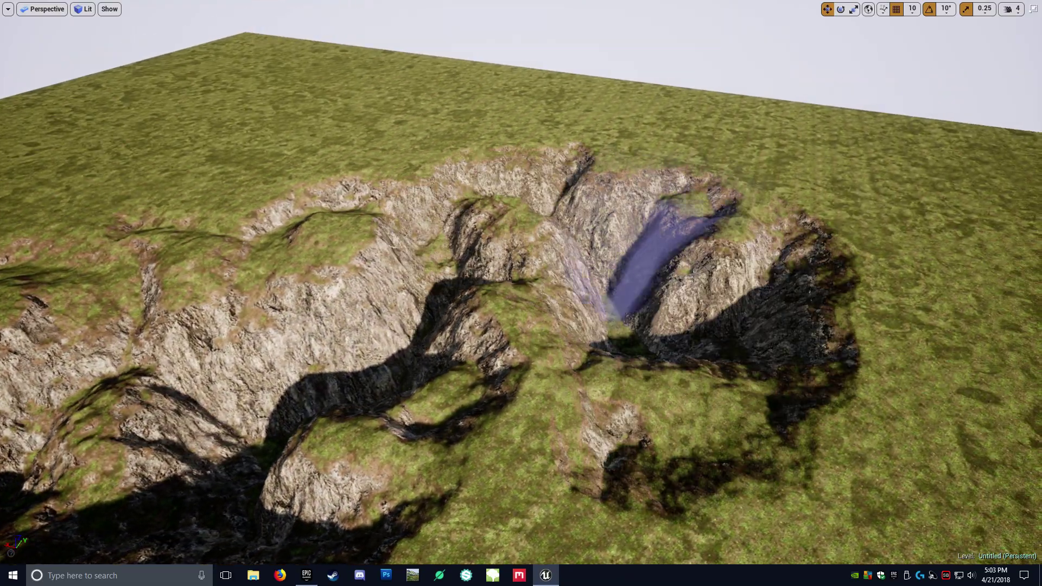
- Set the tool strength to 10 and the brush size to 50000
mouse_move(877, 309)
right_mouse_down()
mouse_move(801, 282)
mouse_move(725, 280)
mouse_move(687, 301)
mouse_move(776, 347)
mouse_move(809, 350)
mouse_move(746, 269)
mouse_move(692, 260)
mouse_move(782, 248)
mouse_move(654, 305)
mouse_move(757, 283)
mouse_move(733, 275)
mouse_move(752, 266)
mouse_move(760, 325)
mouse_move(762, 276)
mouse_move(784, 272)
mouse_move(701, 274)
mouse_move(633, 259)
mouse_move(776, 244)
mouse_move(778, 225)
mouse_move(711, 222)
mouse_move(708, 315)
mouse_move(685, 280)
right_mouse_up()
key("F11")
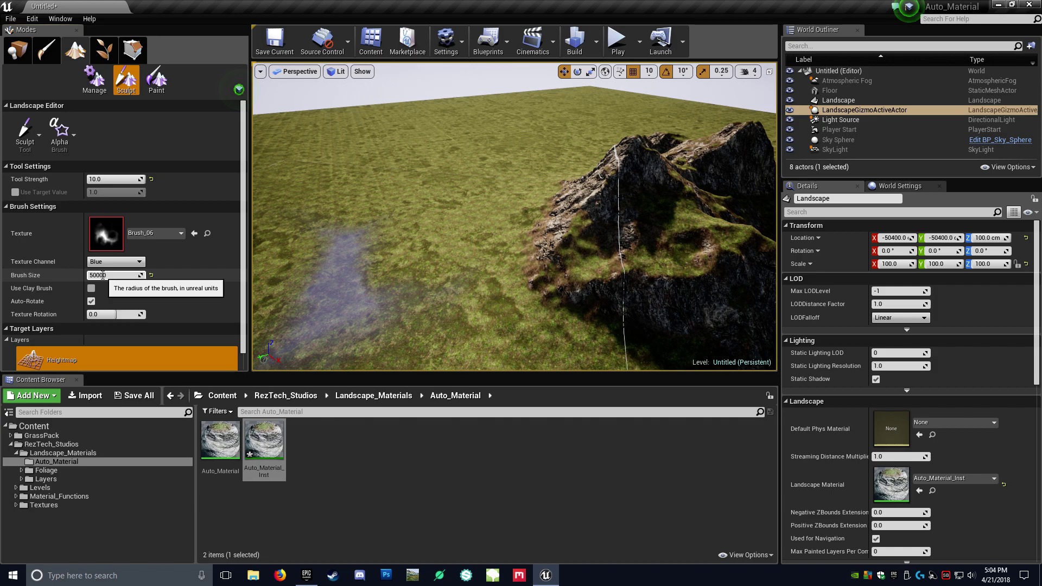
key("Return")
- Try sculpting oversized mountains with the 50000 brush and inspect the material on their slopes
right_click_drag(442, 220, 442, 185)
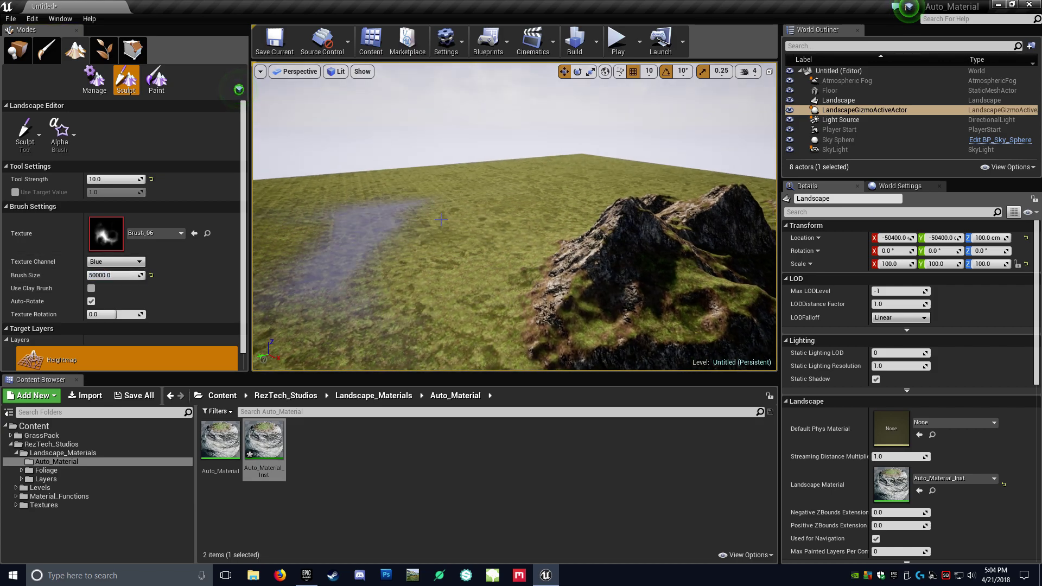
key("F11")
mouse_move(441, 220)
right_mouse_down()
mouse_move(448, 168)
mouse_move(470, 163)
mouse_move(440, 251)
right_mouse_up()
key("w")
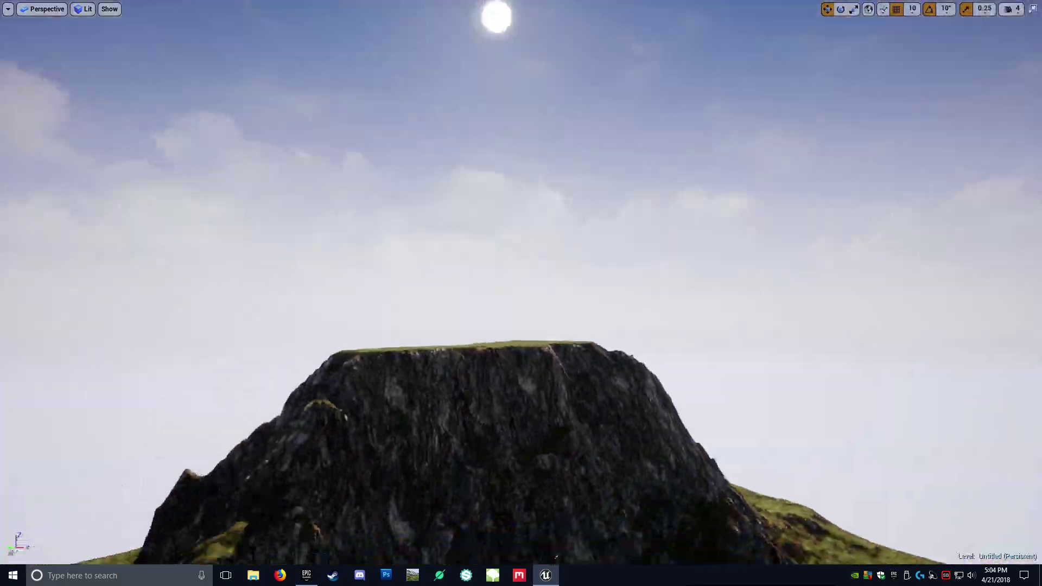
right_click_drag(521, 293, 488, 386)
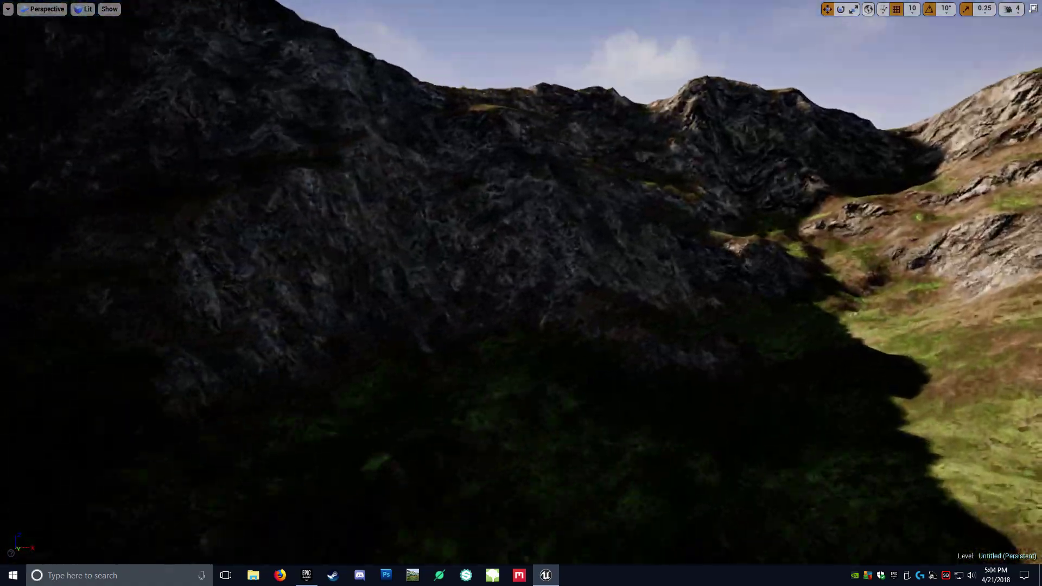
right_click_drag(488, 386, 381, 423)
right_click_drag(480, 212, 261, 223)
mouse_move(521, 293)
right_mouse_down()
mouse_move(673, 271)
mouse_move(521, 228)
mouse_move(619, 277)
mouse_move(652, 326)
mouse_move(592, 271)
mouse_move(576, 304)
mouse_move(717, 299)
mouse_move(847, 312)
mouse_move(804, 347)
mouse_move(668, 293)
mouse_move(613, 290)
mouse_move(684, 336)
mouse_move(803, 283)
mouse_move(901, 280)
mouse_move(598, 277)
mouse_move(709, 335)
right_mouse_up()
key("F11")
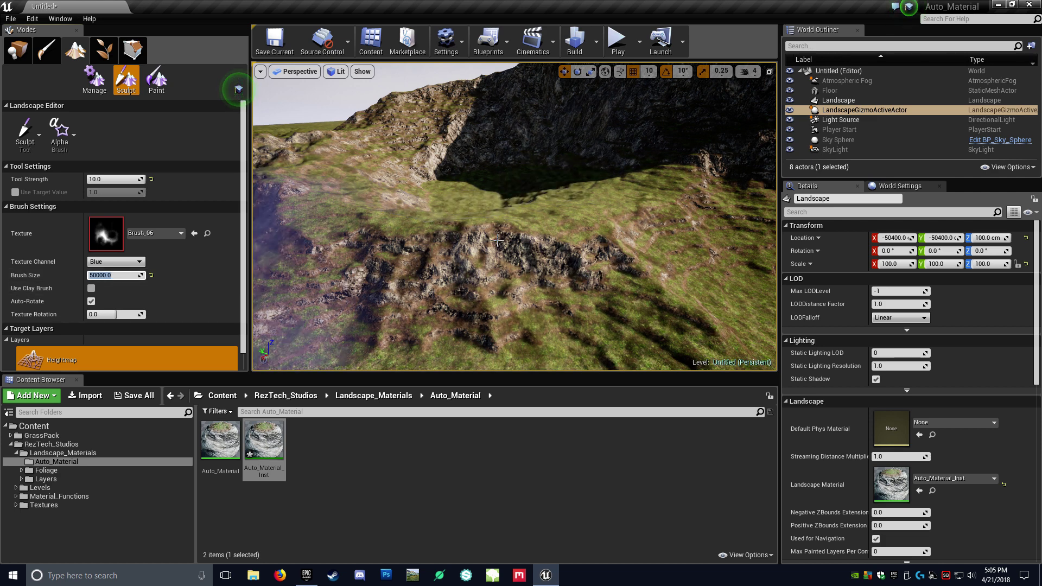
- Set the brush size to 20000 and sculpt another rugged mountain on the flat grass with Brush_06
mouse_move(506, 254)
right_mouse_down()
mouse_move(434, 250)
mouse_move(397, 233)
mouse_move(413, 239)
right_mouse_up()
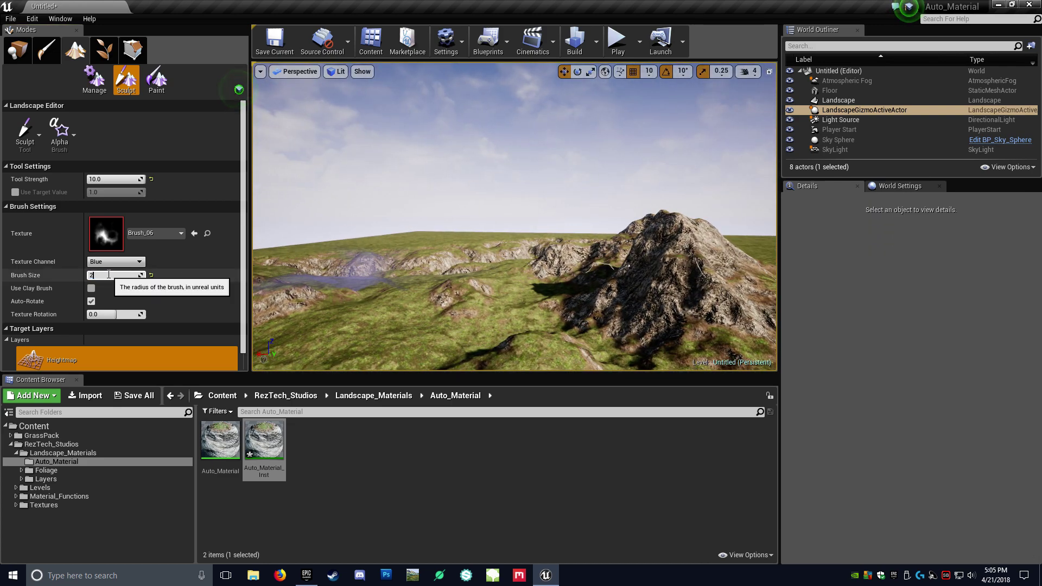
mouse_move(521, 209)
right_mouse_down()
mouse_move(625, 190)
mouse_move(656, 200)
mouse_move(660, 266)
mouse_move(660, 244)
right_mouse_up()
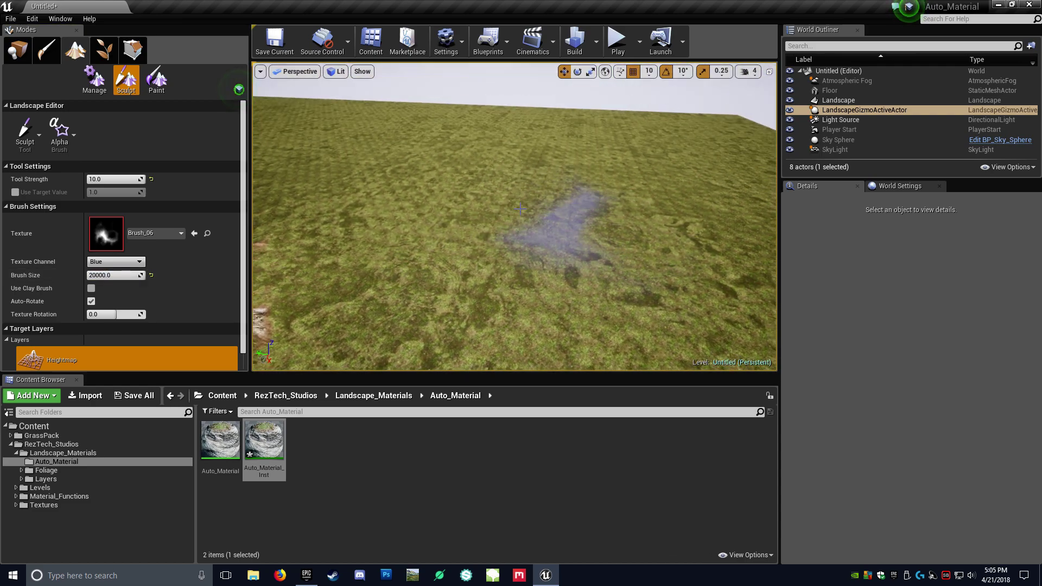
key("w")
right_click_drag(521, 209, 658, 175)
key("w")
key("F11")
mouse_move(496, 235)
right_mouse_down()
mouse_move(459, 243)
mouse_move(525, 237)
mouse_move(428, 225)
mouse_move(418, 312)
mouse_move(440, 301)
mouse_move(475, 234)
mouse_move(539, 238)
mouse_move(464, 236)
mouse_move(382, 252)
right_mouse_up()
key("s")
key("w")
key("s")
key("d")
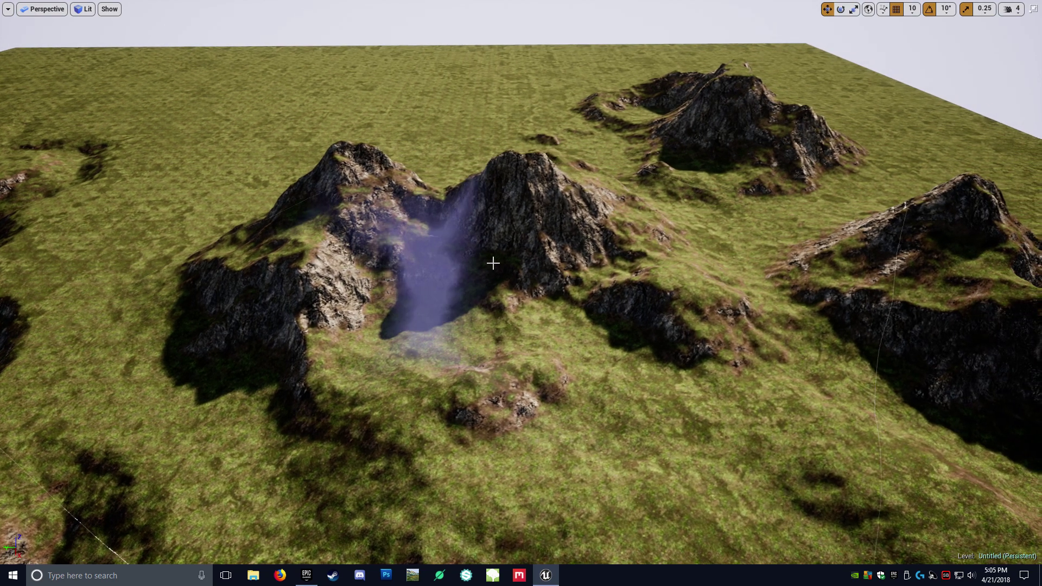
key("F11")
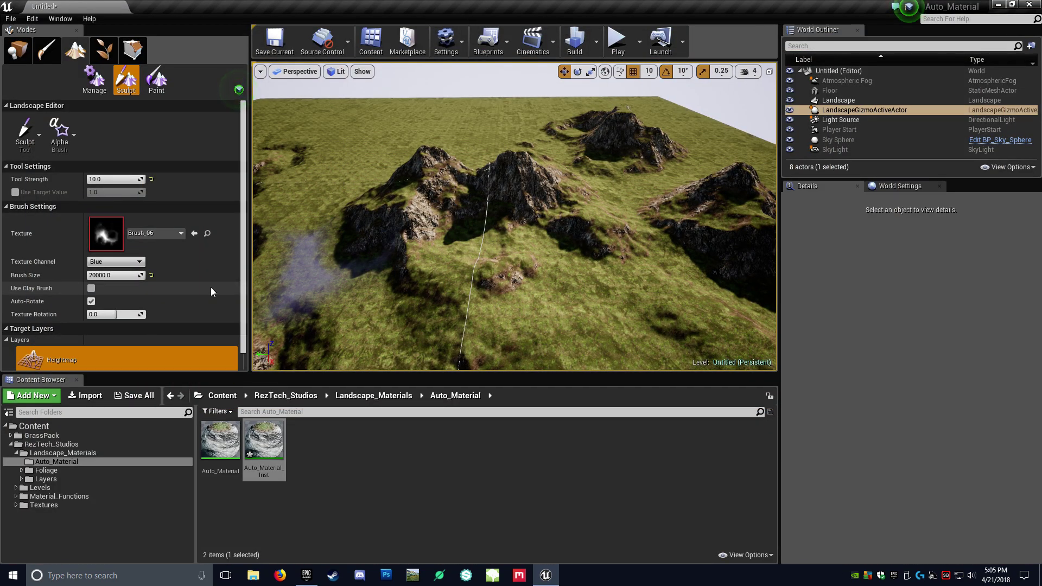
- Switch the landscape tools to painting with tool strength 0.3 and brush size 500
left_click(156, 85)
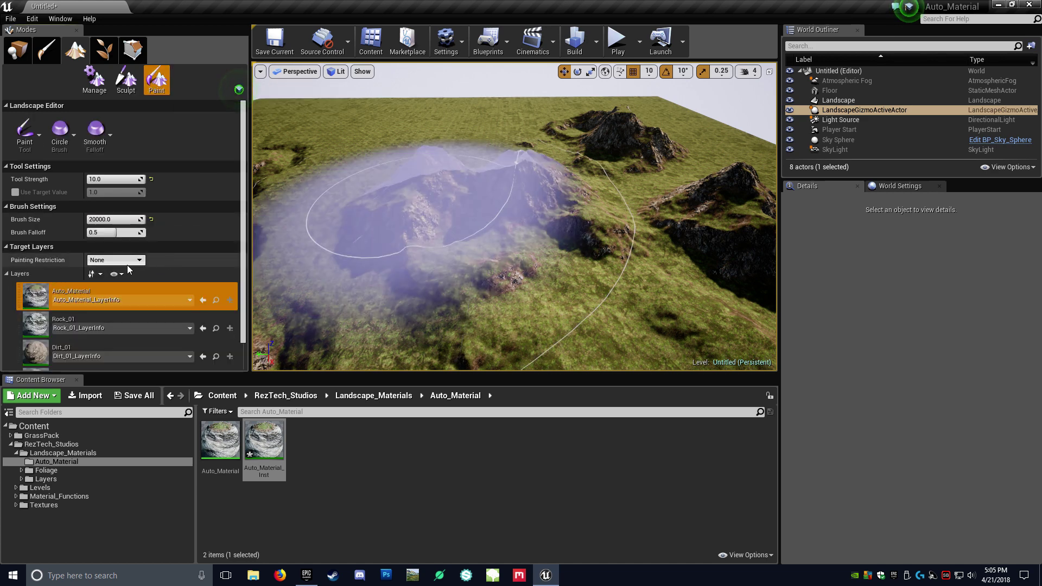
scroll(164, 232, "down", 5)
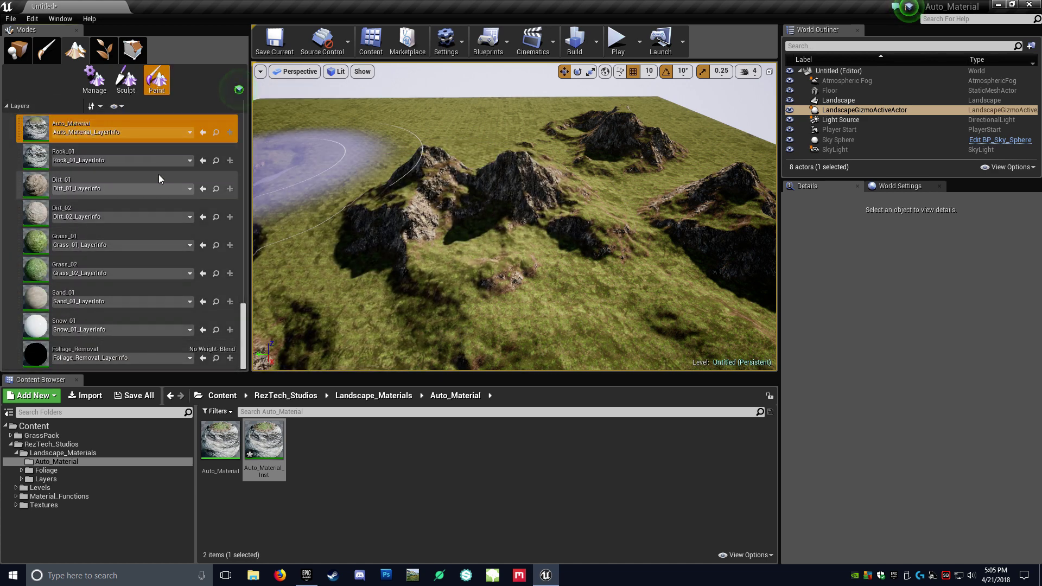
scroll(146, 190, "up", 5)
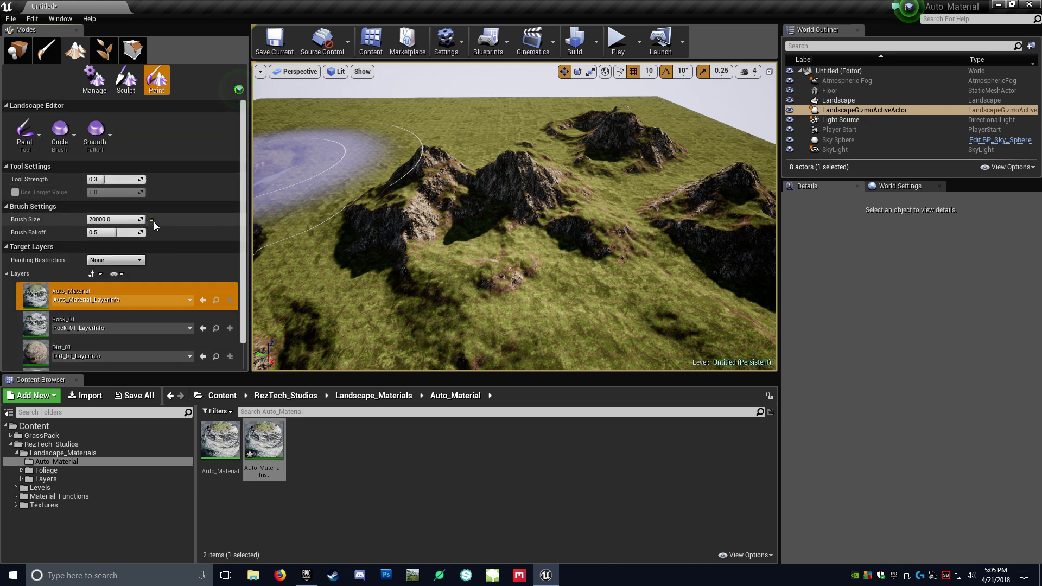
left_click(152, 220)
left_click(132, 220)
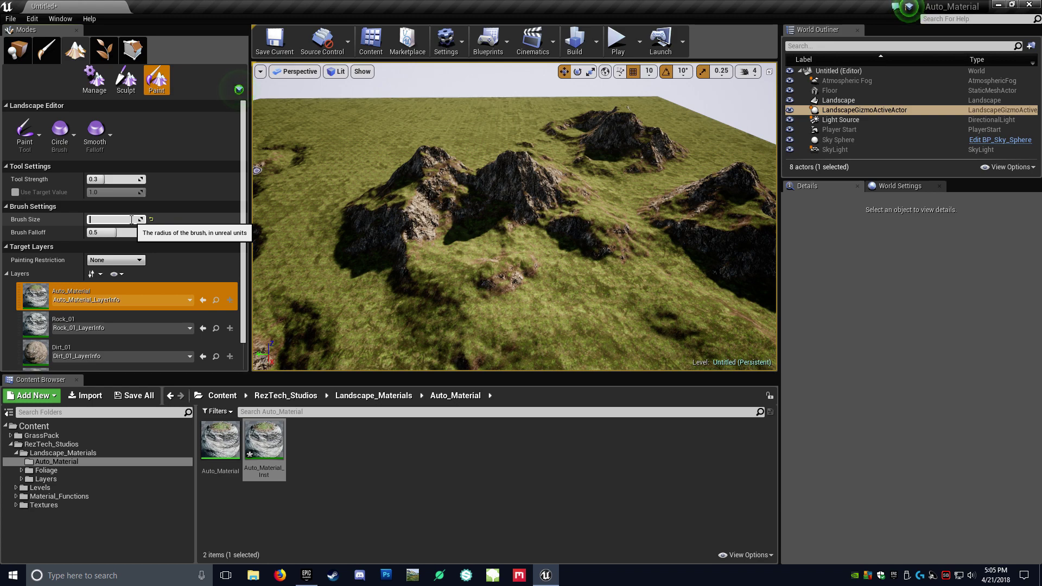
- Choose the Dirt_01 layer and paint a first dab of it on the flat grass beside the mountains
scroll(168, 266, "down", 3)
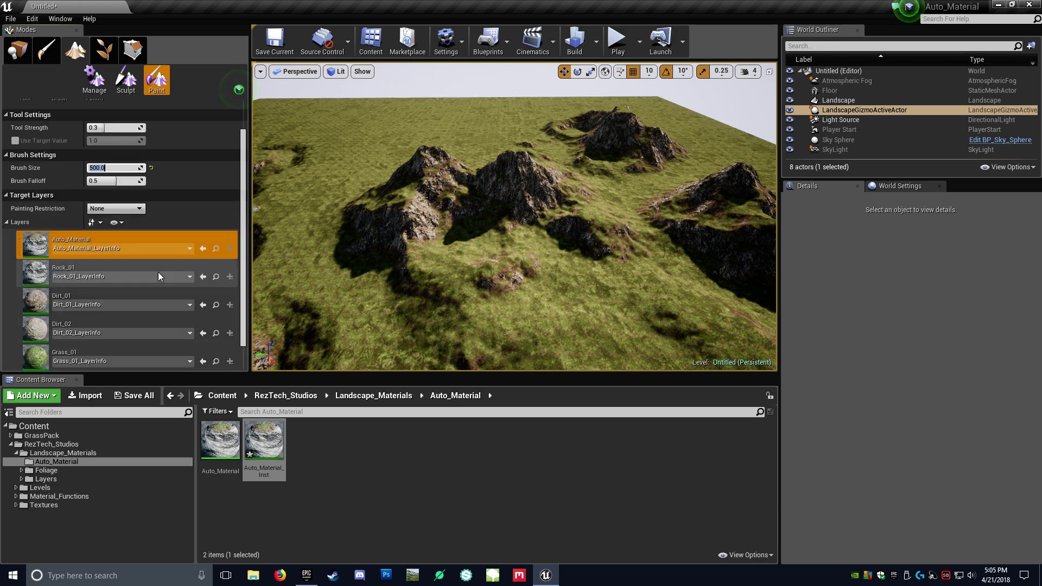
left_click(87, 276)
key("w")
mouse_move(404, 266)
right_mouse_down()
mouse_move(356, 250)
mouse_move(326, 266)
right_mouse_up()
right_click_drag(521, 239, 547, 270)
left_click(547, 270)
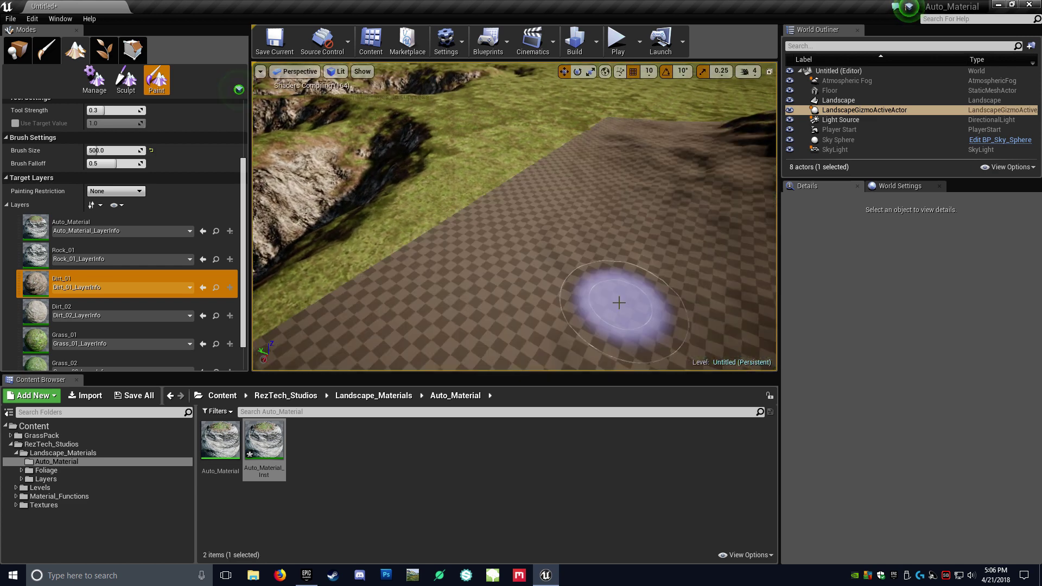
- Choose the Snow_01 layer and dab a first spot of snow near the peak of a dark rocky mountain
scroll(175, 279, "down", 4)
left_click(131, 324)
mouse_move(413, 244)
right_mouse_down()
mouse_move(440, 236)
mouse_move(499, 179)
mouse_move(401, 199)
right_mouse_up()
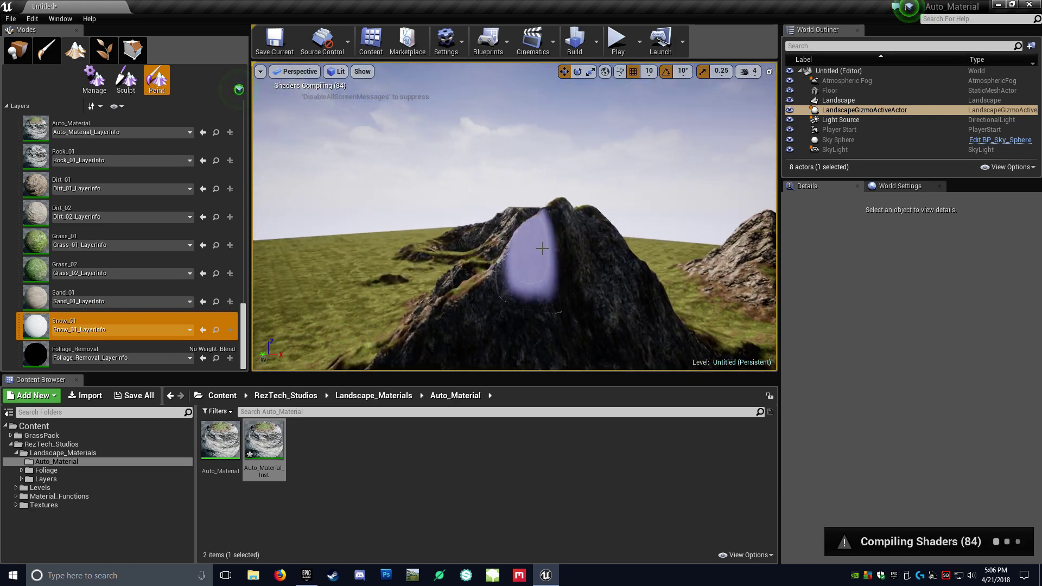
right_click_drag(487, 250, 427, 285)
key("F11")
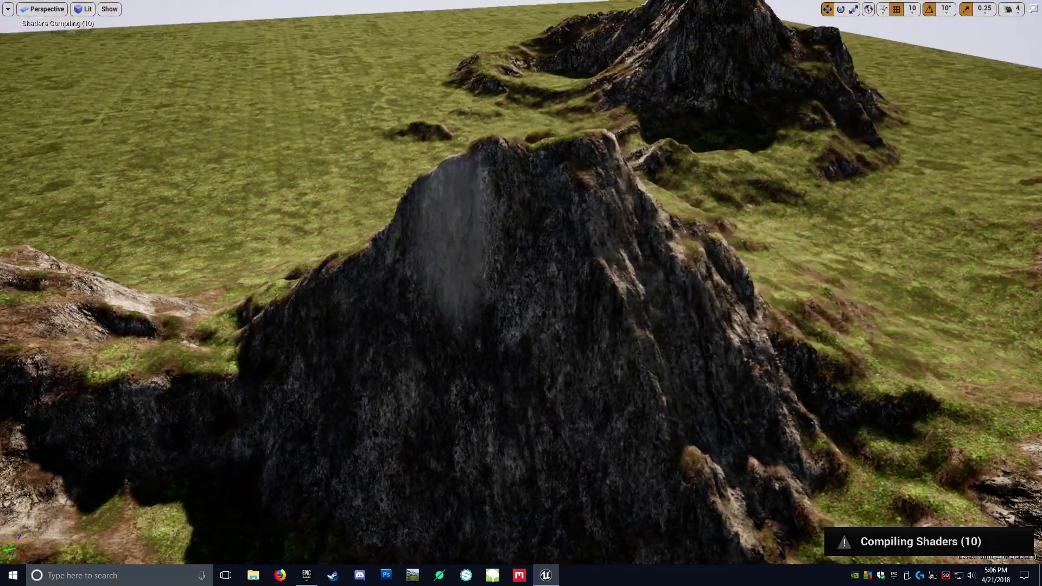
- Cover the mountain's summit and upper slopes with Snow_01 from several sides
mouse_move(456, 219)
left_mouse_down()
mouse_move(412, 235)
mouse_move(558, 251)
mouse_move(591, 291)
mouse_move(588, 249)
left_mouse_up()
mouse_move(592, 242)
right_mouse_down()
mouse_move(521, 239)
mouse_move(535, 243)
right_mouse_up()
mouse_move(566, 211)
left_mouse_down()
mouse_move(707, 296)
mouse_move(590, 140)
mouse_move(656, 246)
mouse_move(725, 306)
left_mouse_up()
right_click_drag(725, 307, 413, 247)
mouse_move(412, 247)
left_mouse_down()
mouse_move(353, 242)
mouse_move(315, 142)
mouse_move(327, 79)
mouse_move(442, 51)
mouse_move(440, 148)
mouse_move(549, 214)
mouse_move(525, 157)
left_mouse_up()
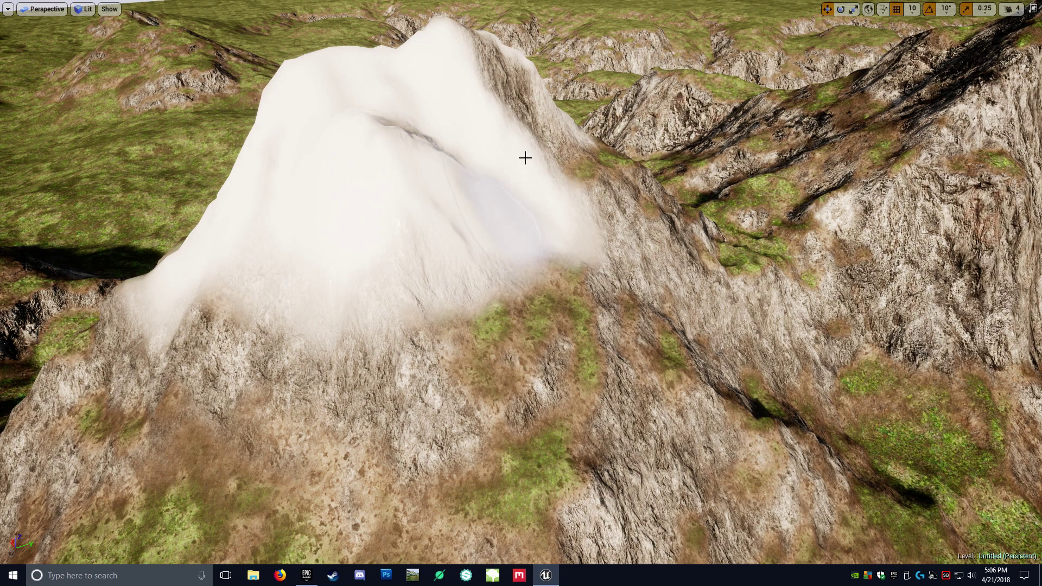
right_click_drag(460, 122, 423, 240)
left_click_drag(466, 281, 493, 293)
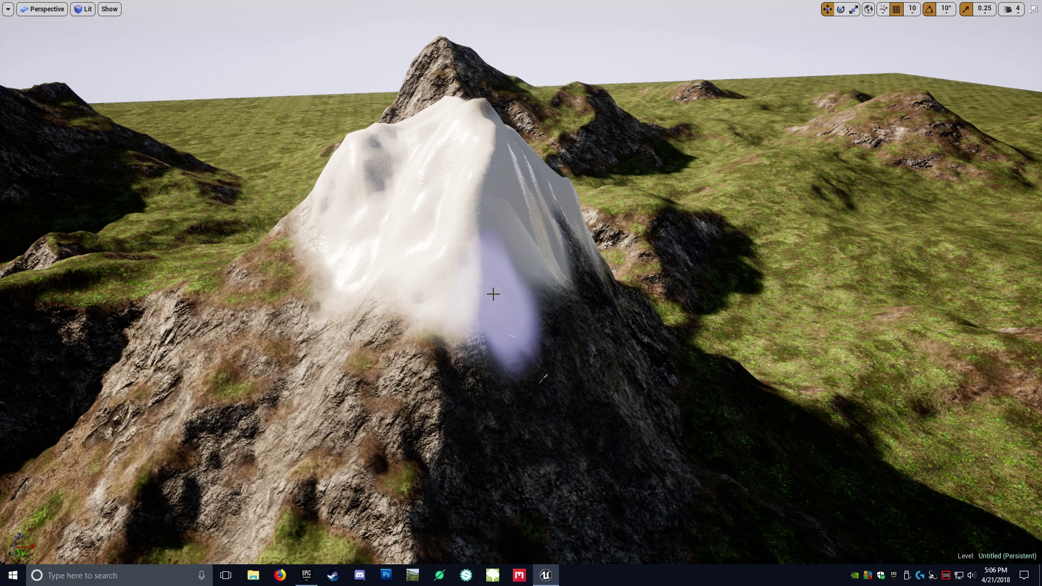
- Paint a Dirt_01 path across the flat grass between the mountains and inspect it from ground level
right_click_drag(486, 245, 448, 233)
key("w")
mouse_move(521, 293)
right_mouse_down()
mouse_move(523, 252)
mouse_move(478, 273)
mouse_move(453, 234)
mouse_move(487, 317)
mouse_move(423, 212)
mouse_move(415, 279)
mouse_move(392, 298)
mouse_move(304, 307)
mouse_move(244, 328)
mouse_move(190, 299)
mouse_move(209, 353)
mouse_move(353, 424)
right_mouse_up()
key("F11")
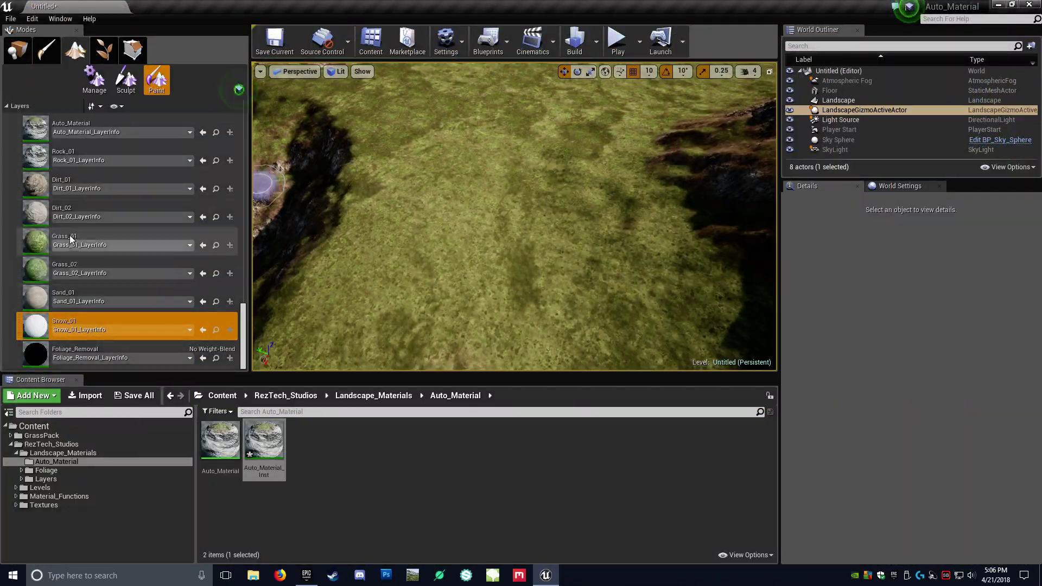
left_click(63, 189)
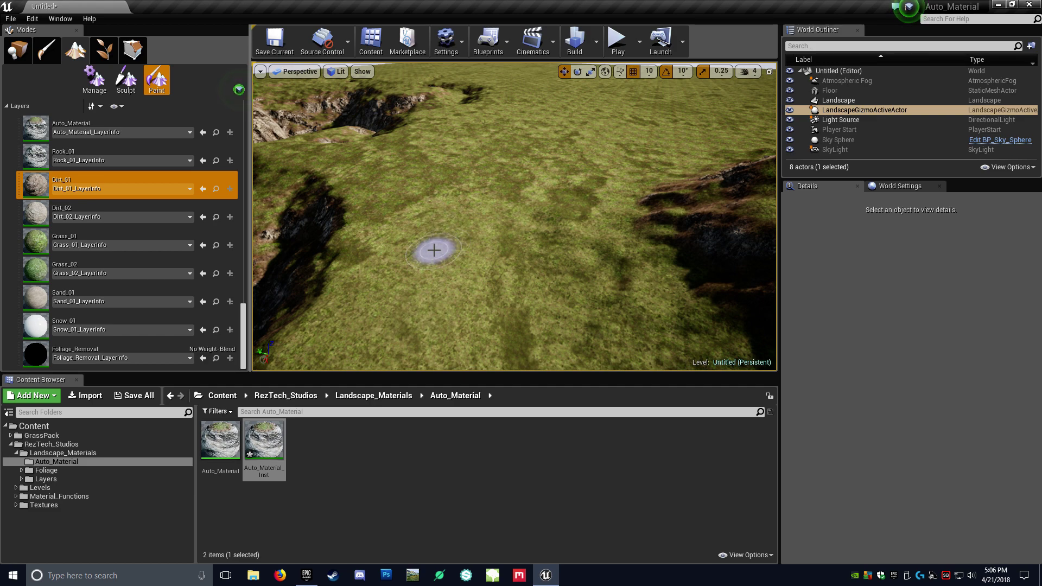
key("F11")
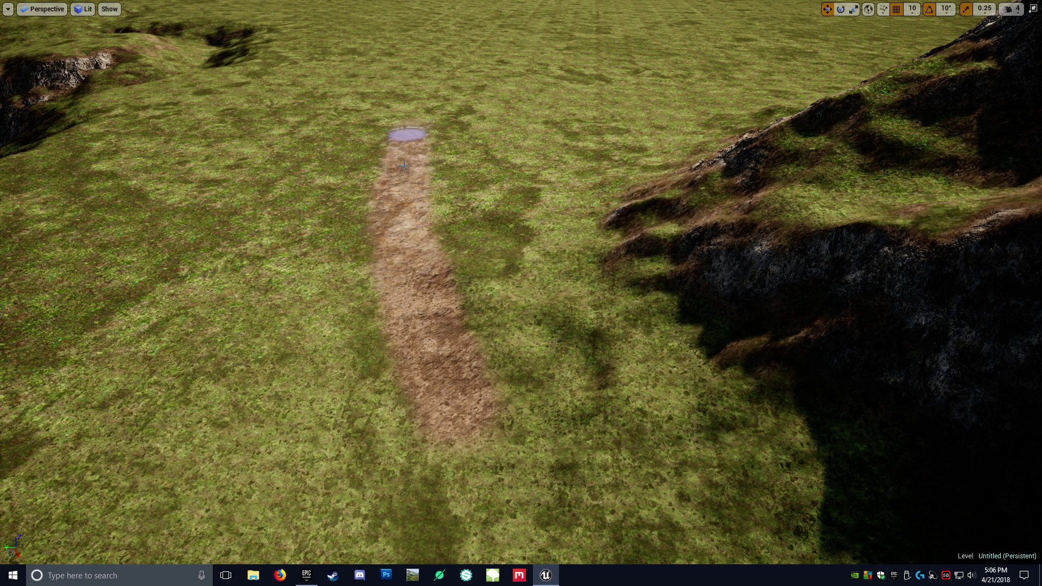
mouse_move(421, 359)
left_mouse_down()
mouse_move(474, 461)
mouse_move(480, 432)
left_mouse_up()
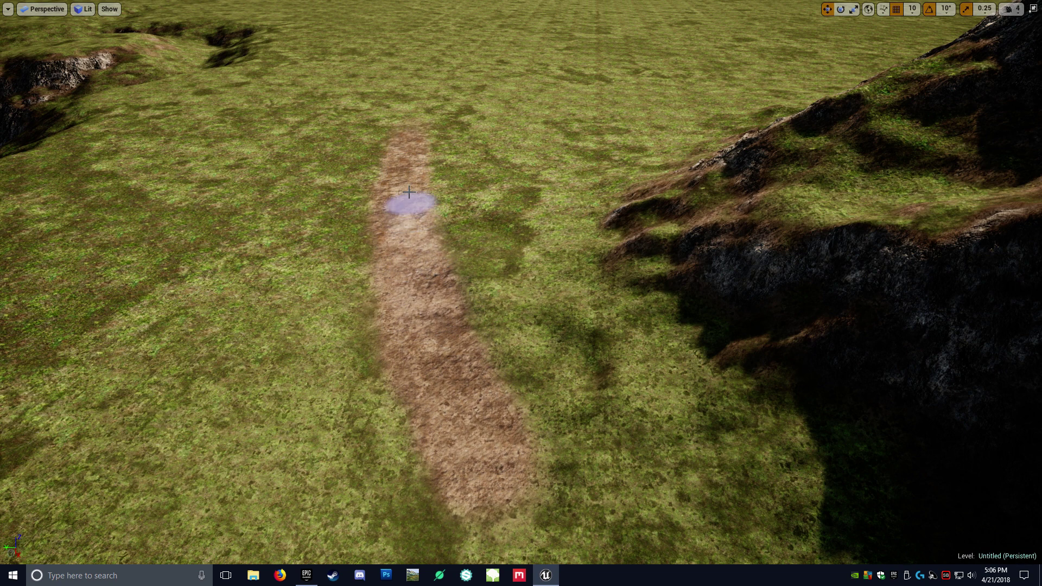
right_click_drag(411, 190, 432, 77)
key("w")
key("s")
key("w")
key("F11")
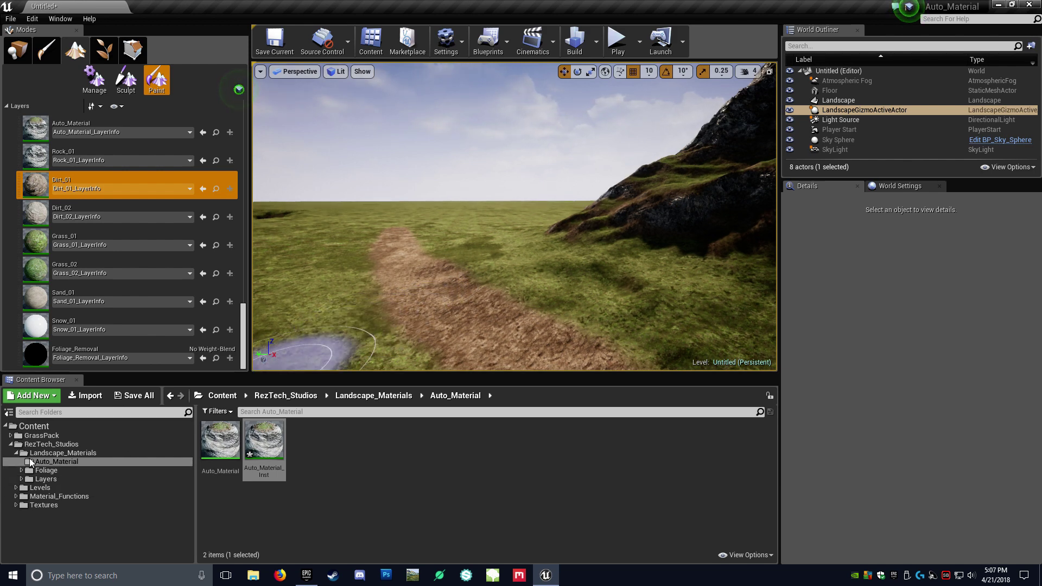
- Open the Grass_01 landscape grass type in Foliage/Auto_Material and set its Grass Mesh to grass01
left_click(46, 471)
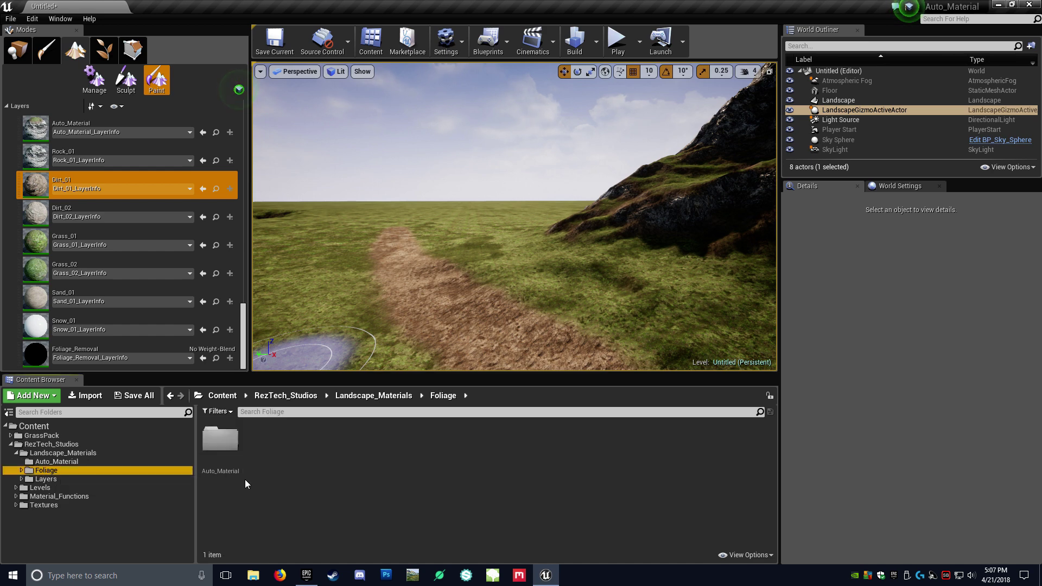
double_click(220, 450)
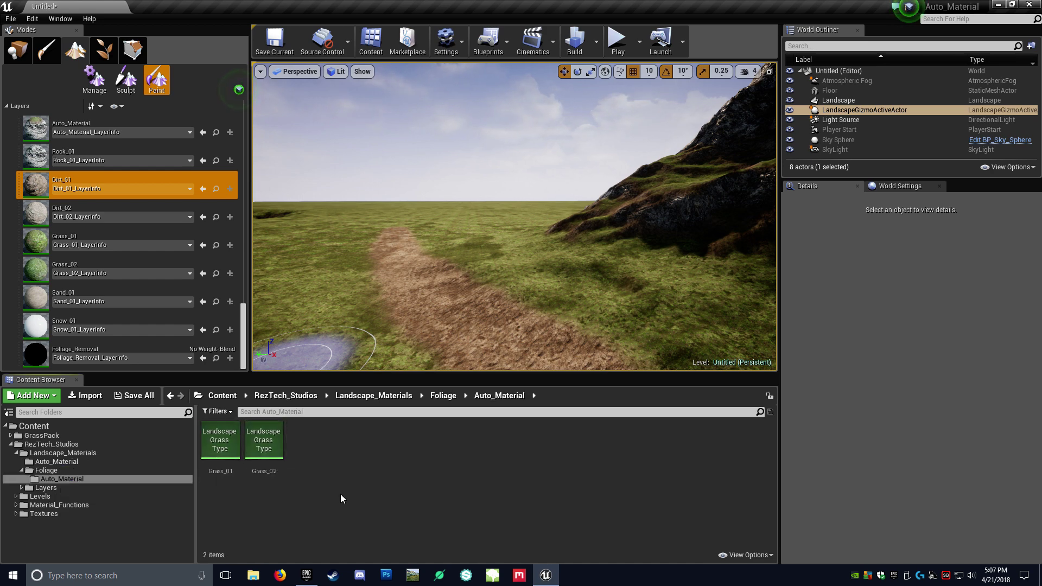
double_click(227, 459)
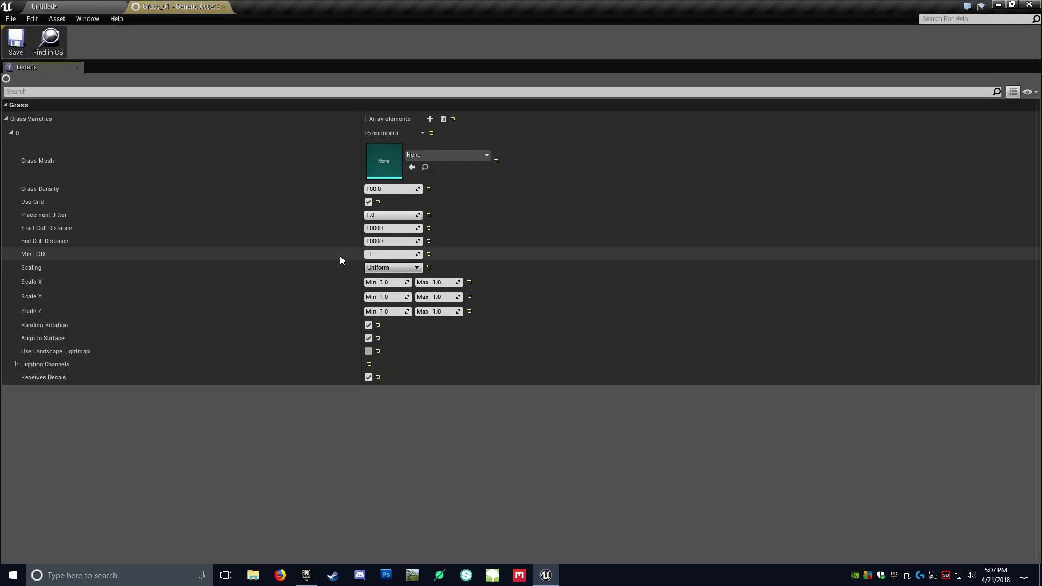
left_click(462, 157)
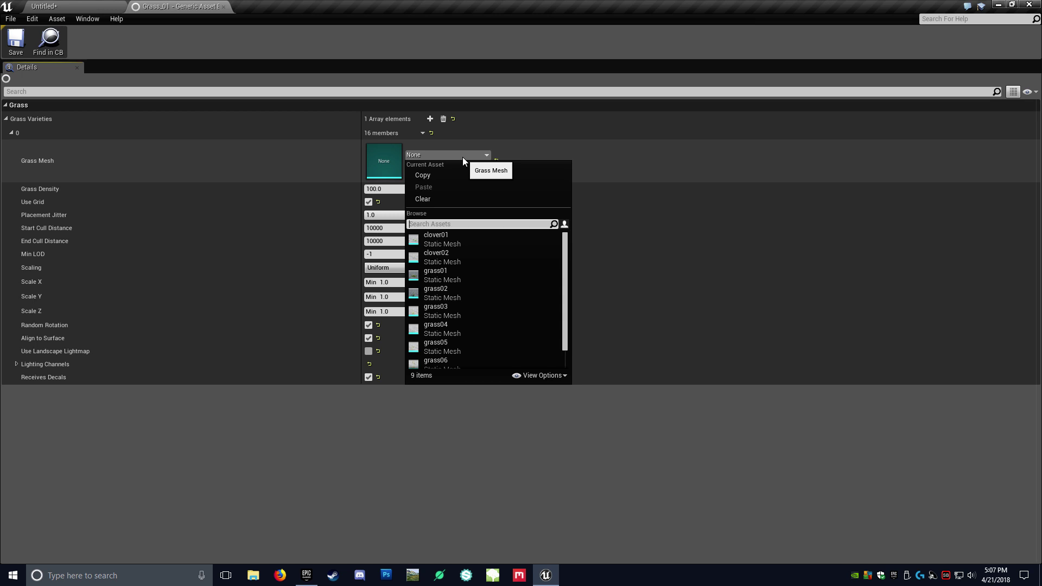
left_click(453, 273)
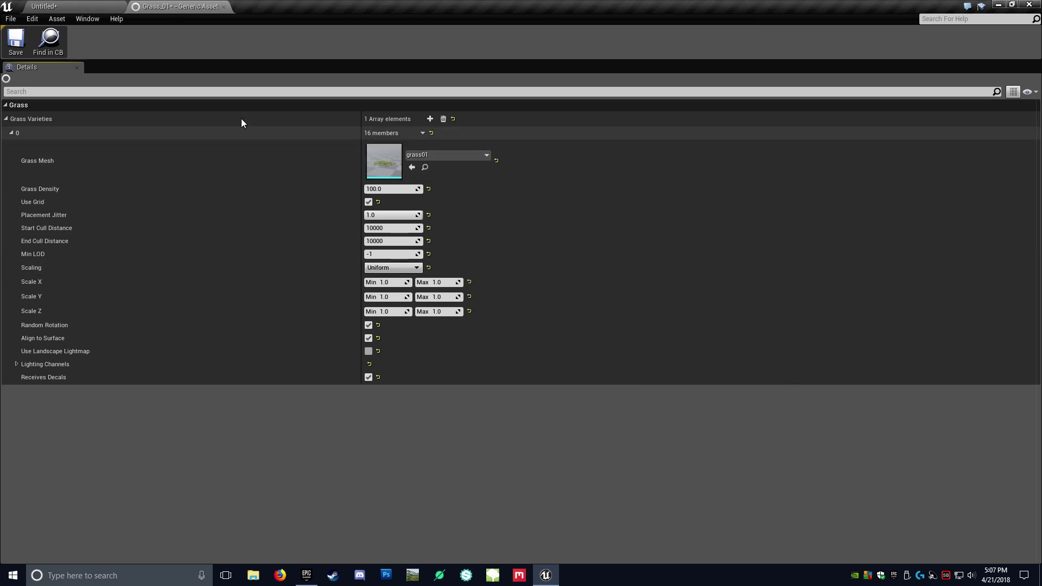
- Return to the level and examine how the grass meshes are distributed over the landscape and around the dirt path
left_click(62, 11)
key("w")
right_click_drag(335, 165, 292, 166)
key("w")
key("w")
key("F11")
right_click_drag(481, 247, 1004, 279)
key("w")
key("w")
key("w")
key("a")
key("d")
key("F11")
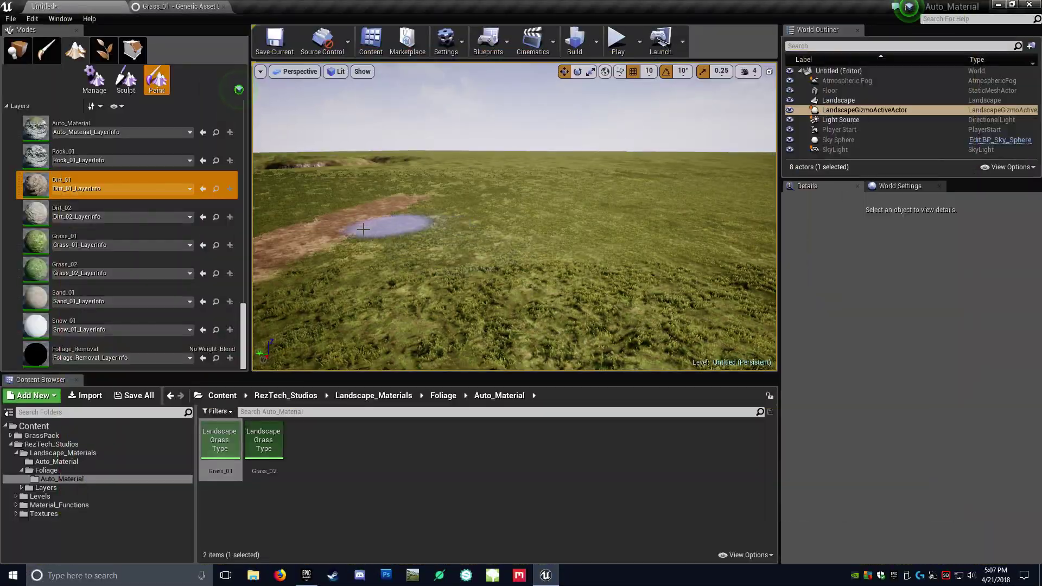
- Paint a Dirt_01 branch off the existing path through the meshed grass and check the cleared ground up close
left_click(81, 189)
right_click_drag(397, 264, 334, 255)
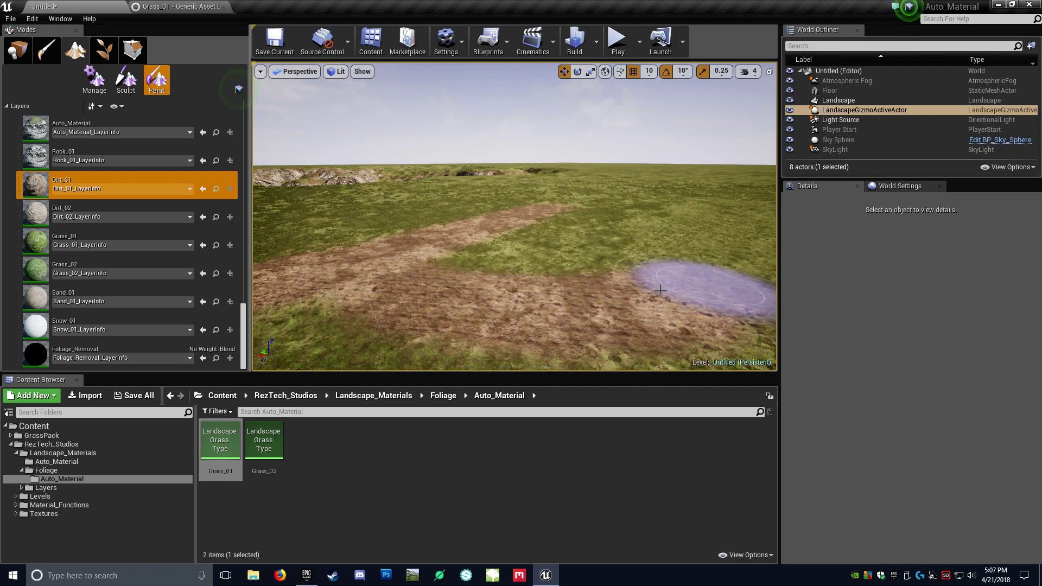
right_click_drag(514, 218, 591, 204)
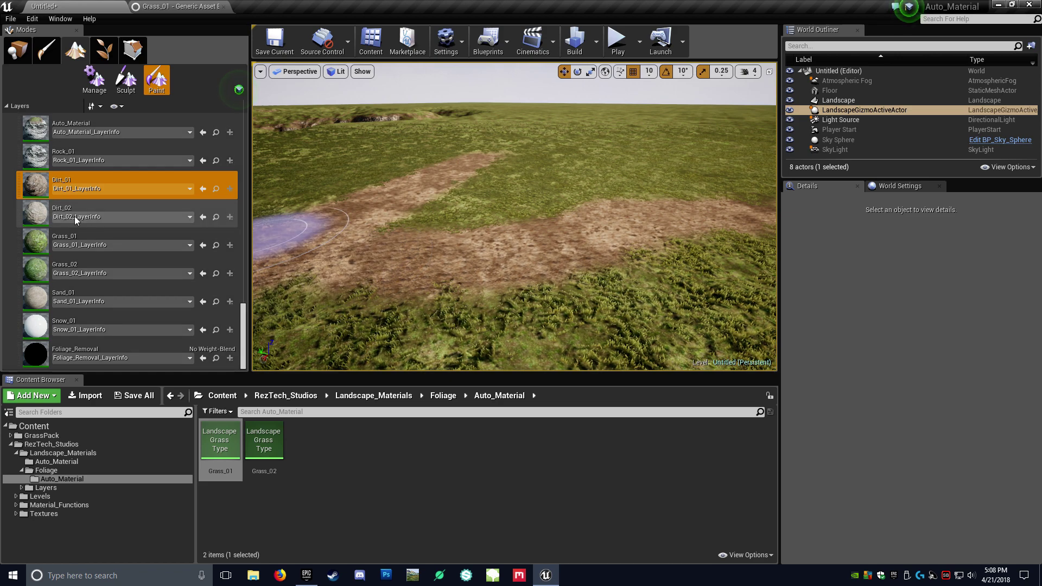
right_click_drag(440, 271, 505, 315)
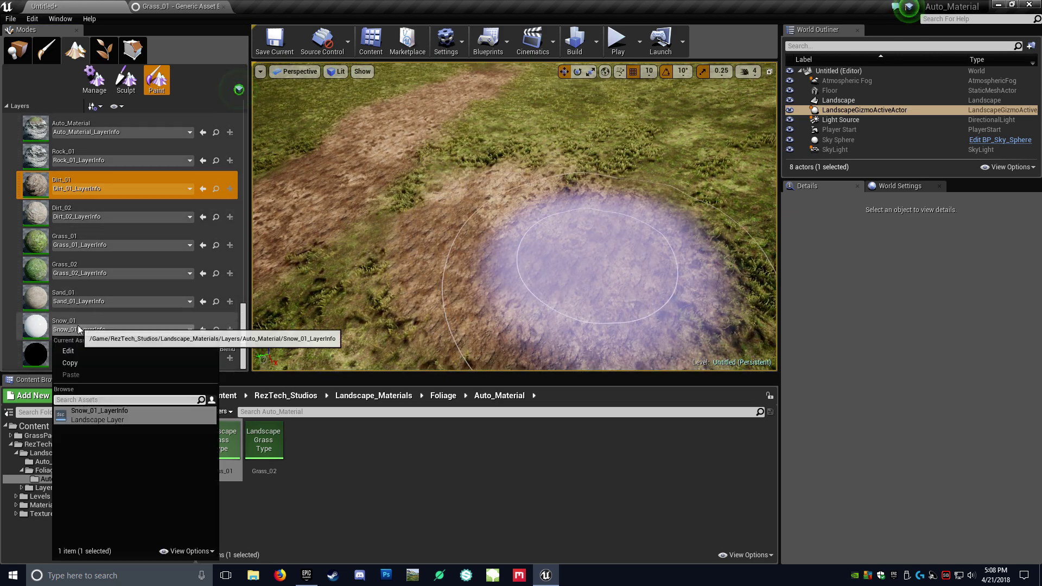
- Paint a round patch of Snow_01 on the grass beside the dirt path branch
left_click(85, 322)
left_click(549, 256)
mouse_move(581, 230)
right_mouse_down()
mouse_move(525, 216)
mouse_move(535, 237)
mouse_move(565, 247)
right_mouse_up()
key("F11")
right_click_drag(380, 203, 351, 218)
key("F11")
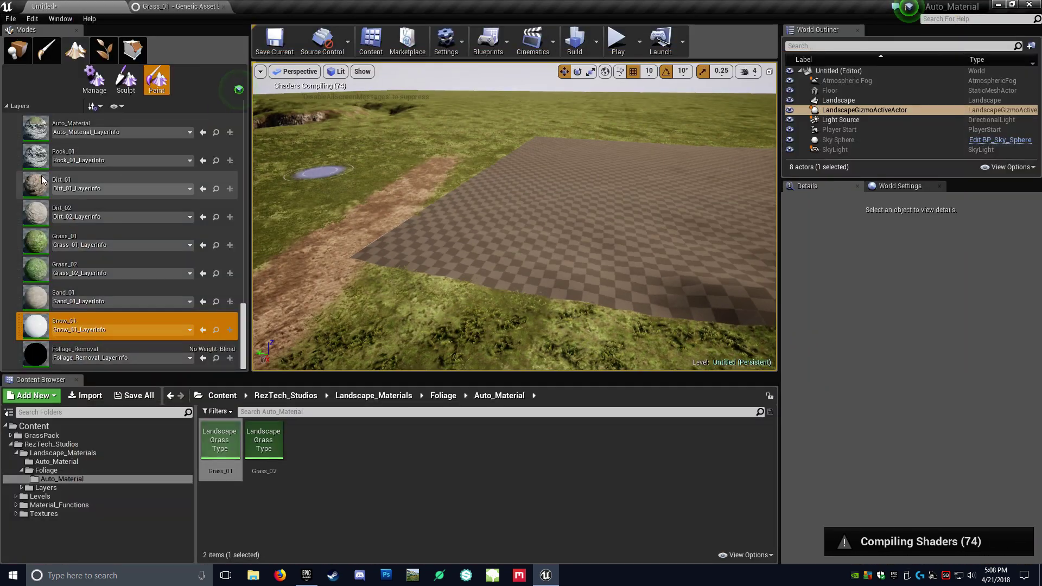
left_click(63, 157)
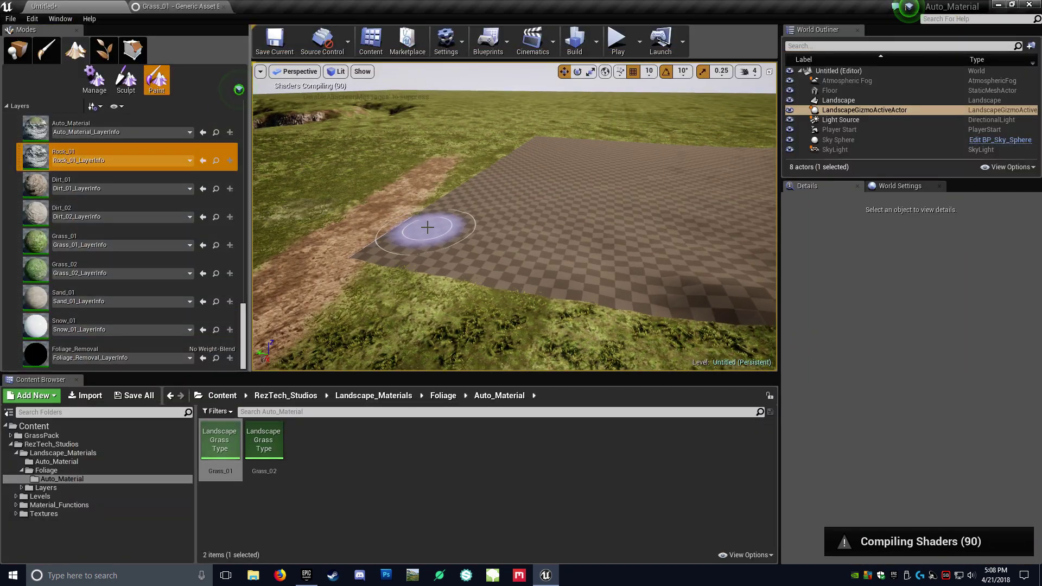
right_click_drag(501, 217, 529, 247)
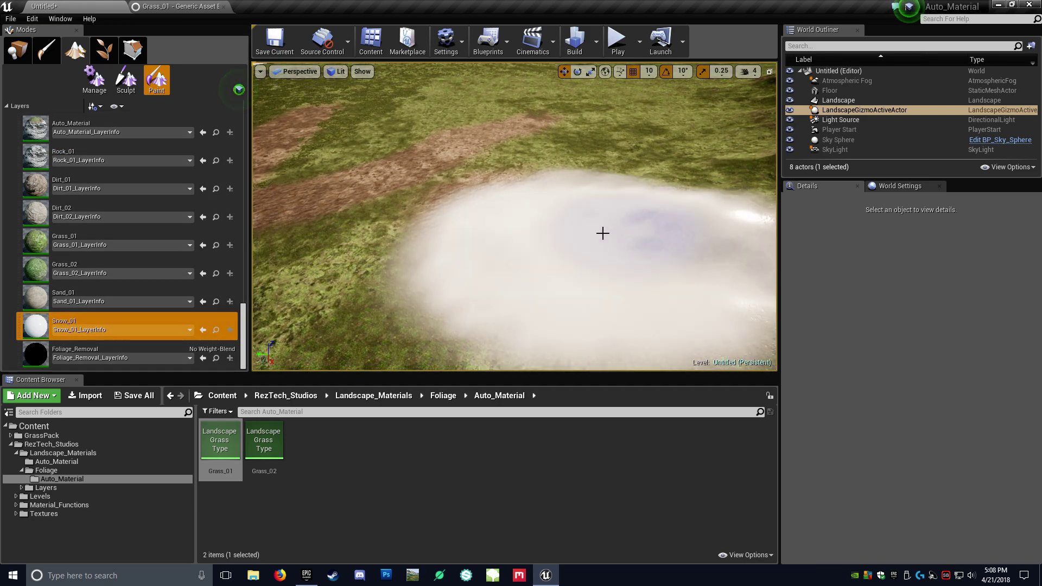
right_click_drag(617, 225, 654, 253)
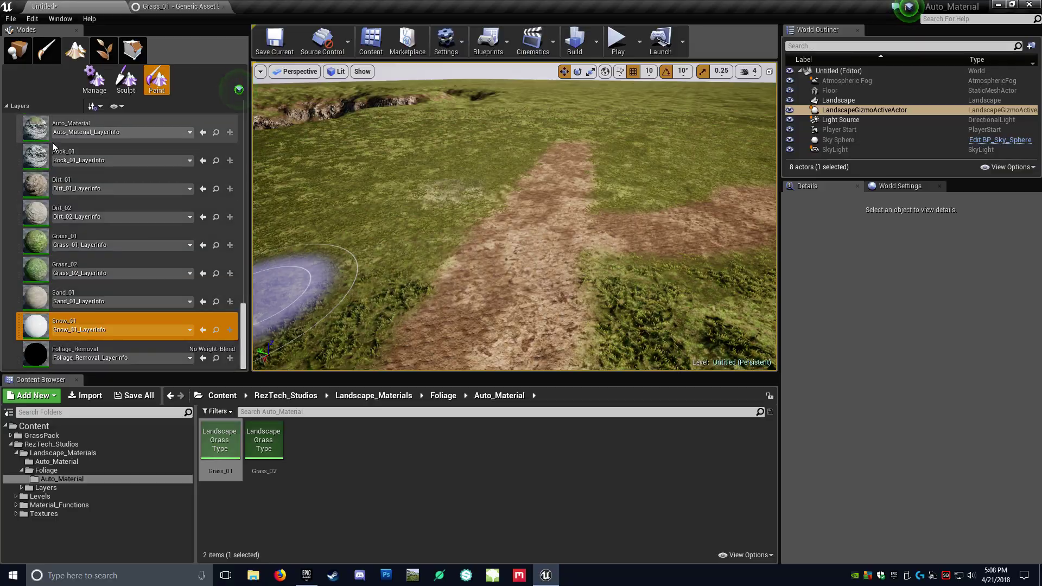
- Choose the Rock_01 layer and paint several rocky patches into the meshed grass beside the dirt path
left_click(57, 149)
key("F11")
mouse_move(496, 268)
right_mouse_down()
mouse_move(518, 292)
mouse_move(516, 258)
mouse_move(484, 301)
mouse_move(542, 270)
mouse_move(537, 325)
mouse_move(475, 310)
mouse_move(521, 293)
right_mouse_up()
key("w")
key("s")
key("w")
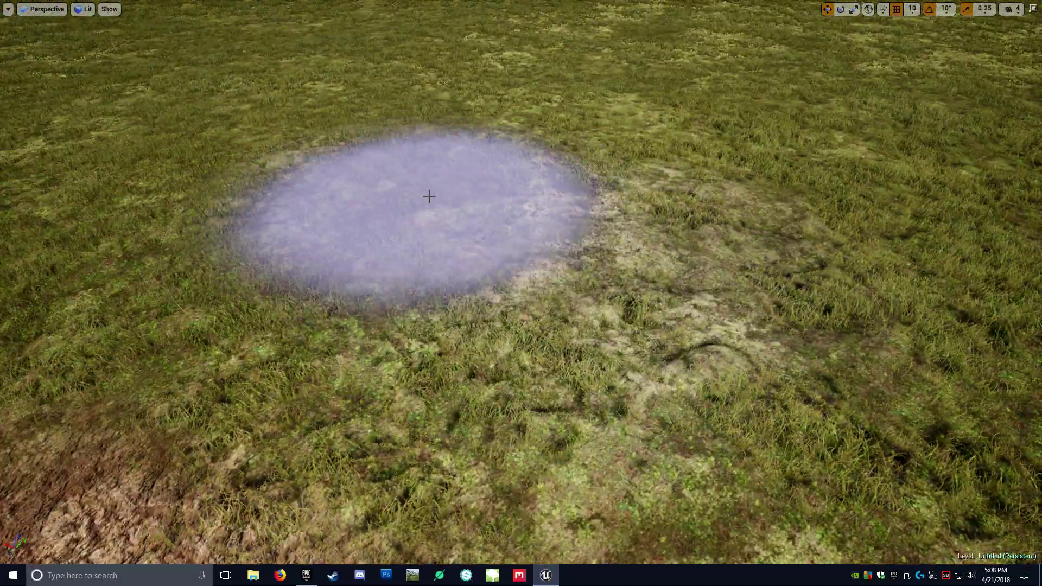
mouse_move(427, 197)
left_mouse_down()
mouse_move(726, 277)
mouse_move(239, 186)
left_mouse_up()
right_click_drag(395, 299, 453, 162)
left_click_drag(441, 156, 460, 144)
left_click_drag(398, 188, 444, 244)
- Examine the painted rock patches and surrounding grass from ground level and from different sides
key("w")
mouse_move(444, 244)
right_mouse_down()
mouse_move(448, 231)
mouse_move(340, 176)
mouse_move(309, 194)
mouse_move(369, 171)
mouse_move(261, 173)
mouse_move(337, 174)
right_mouse_up()
key("d")
key("a")
key("w")
key("a")
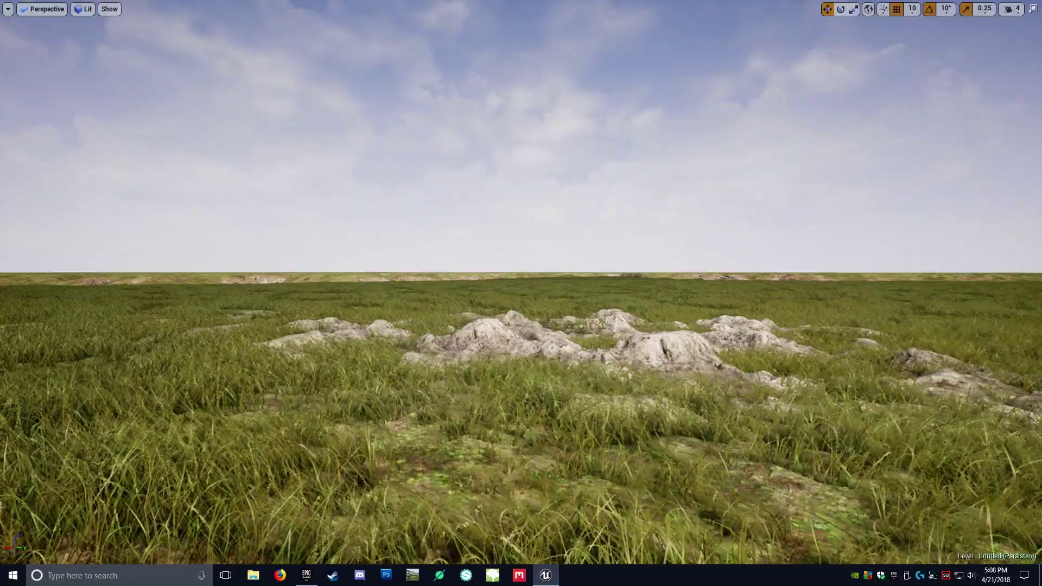
key("w")
mouse_move(336, 175)
right_mouse_down()
mouse_move(467, 182)
mouse_move(568, 151)
mouse_move(662, 151)
mouse_move(532, 218)
mouse_move(526, 195)
right_mouse_up()
key("a")
key("s")
key("a")
key("d")
key("w")
key("s")
key("F11")
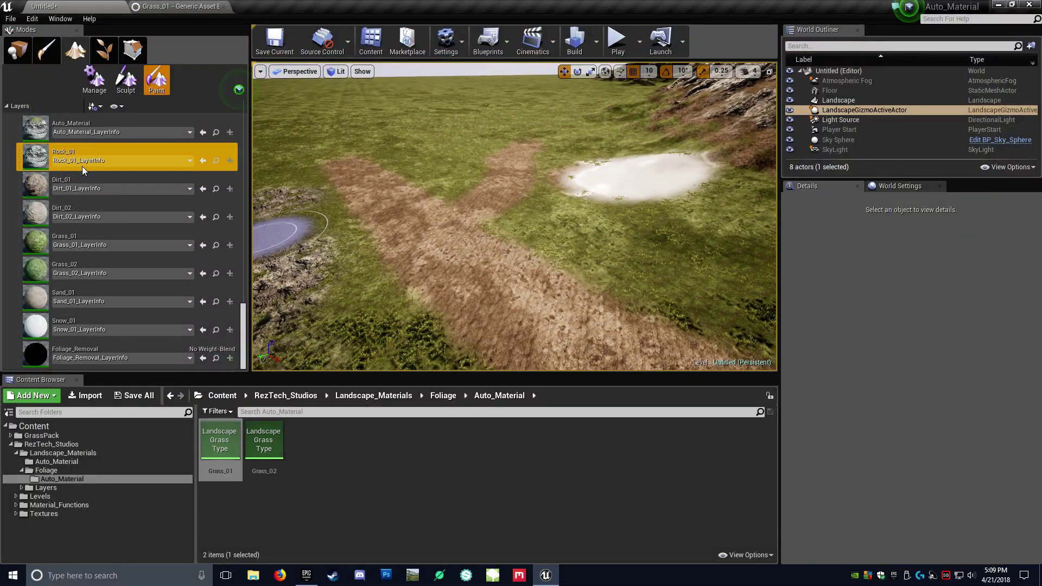
- Choose the Sand_01 layer and paint a spot of it on the grass next to the rock patches
left_click(82, 299)
right_click_drag(445, 321, 386, 321)
left_click(459, 325)
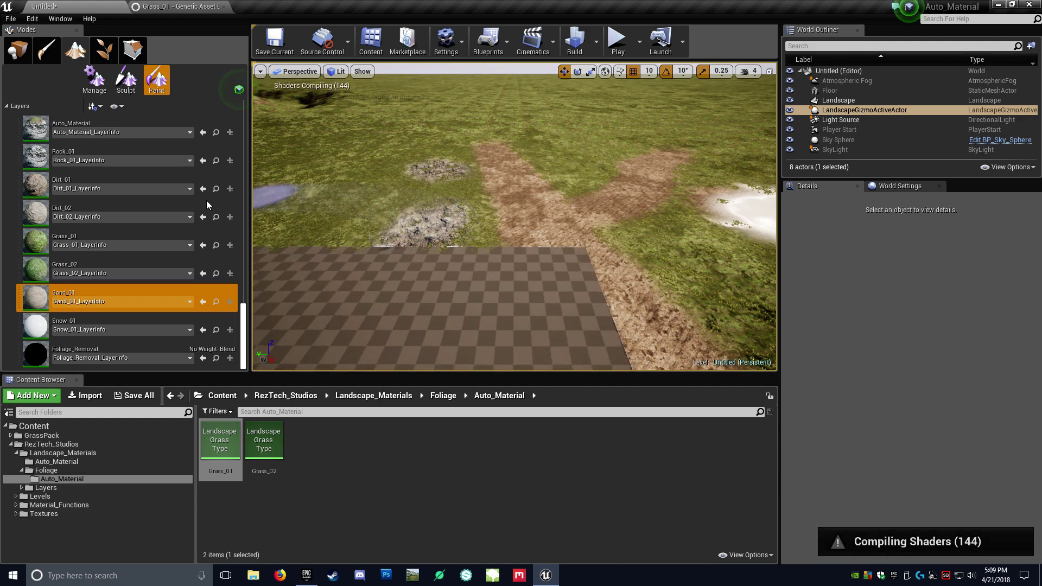
- Choose the Foliage_Removal layer and paint a spot of it on the ground between the dirt path branches
left_click(105, 351)
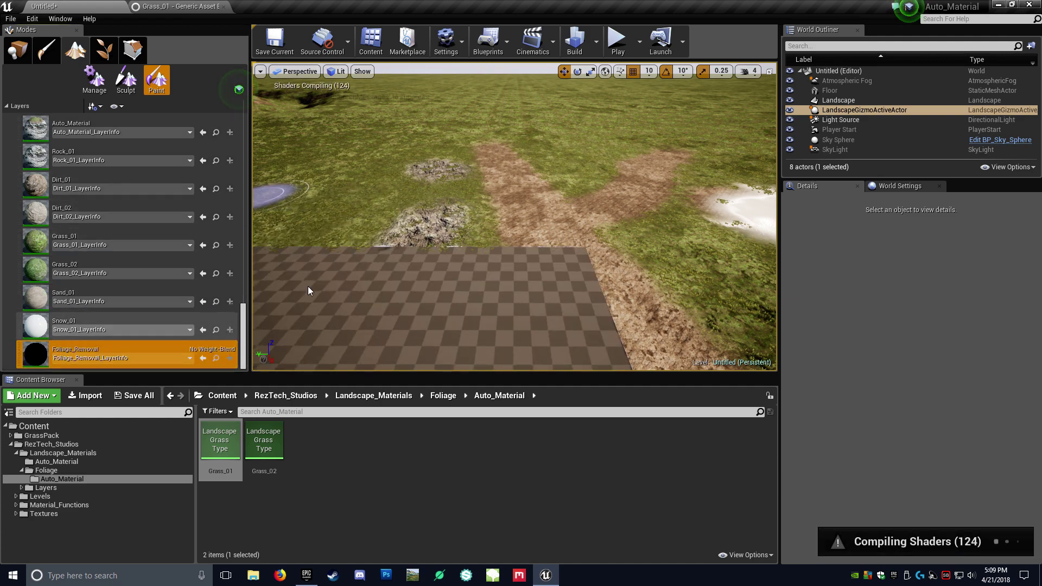
key("w")
right_click_drag(494, 254, 500, 224)
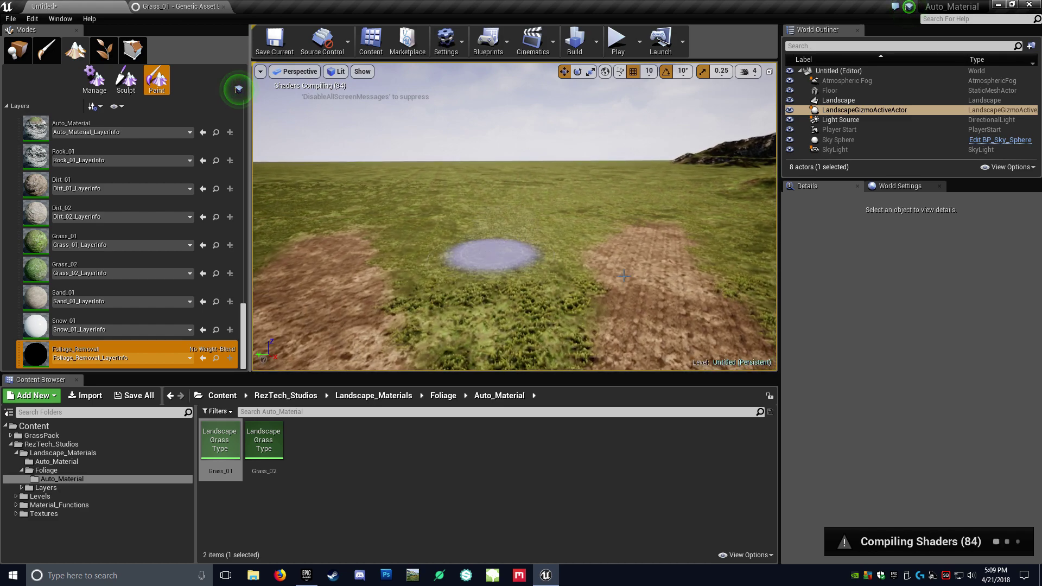
left_click(624, 276)
key("s")
mouse_move(599, 257)
right_mouse_down()
mouse_move(600, 294)
mouse_move(608, 285)
right_mouse_up()
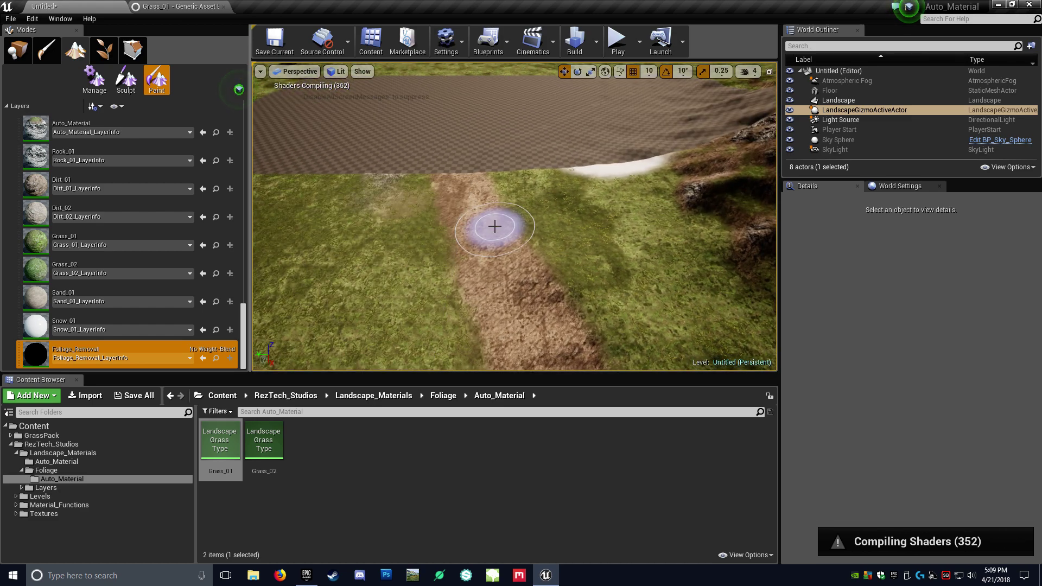
- Paint Foliage_Removal over the sand patch and along its surrounding grass edges
right_click_drag(432, 266, 379, 218)
right_click_drag(465, 312, 380, 304)
key("F11")
mouse_move(348, 211)
left_mouse_down()
mouse_move(314, 188)
mouse_move(438, 307)
mouse_move(333, 223)
mouse_move(319, 197)
left_mouse_up()
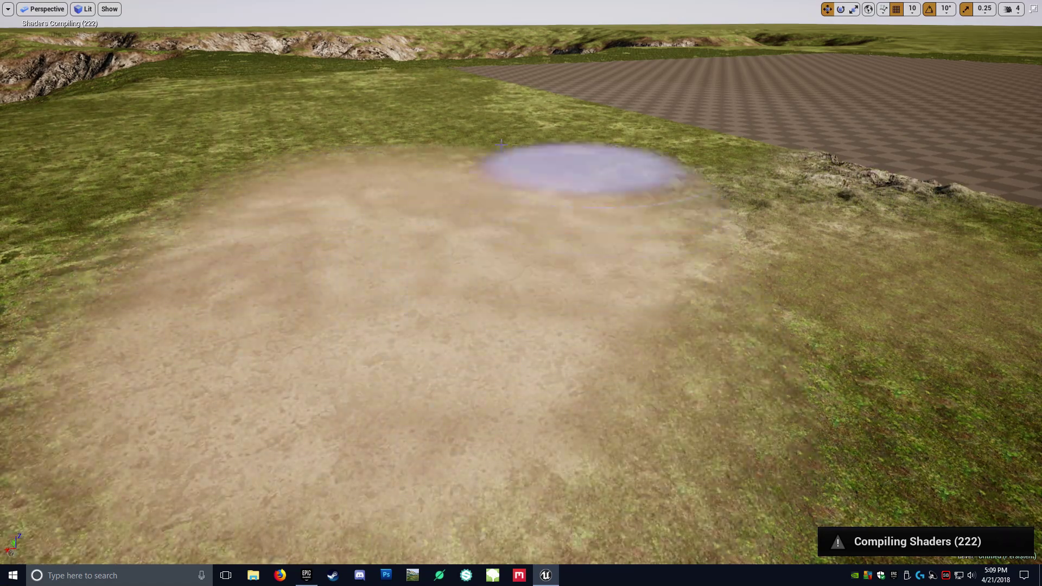
mouse_move(286, 246)
left_mouse_down()
mouse_move(582, 272)
mouse_move(435, 312)
left_mouse_up()
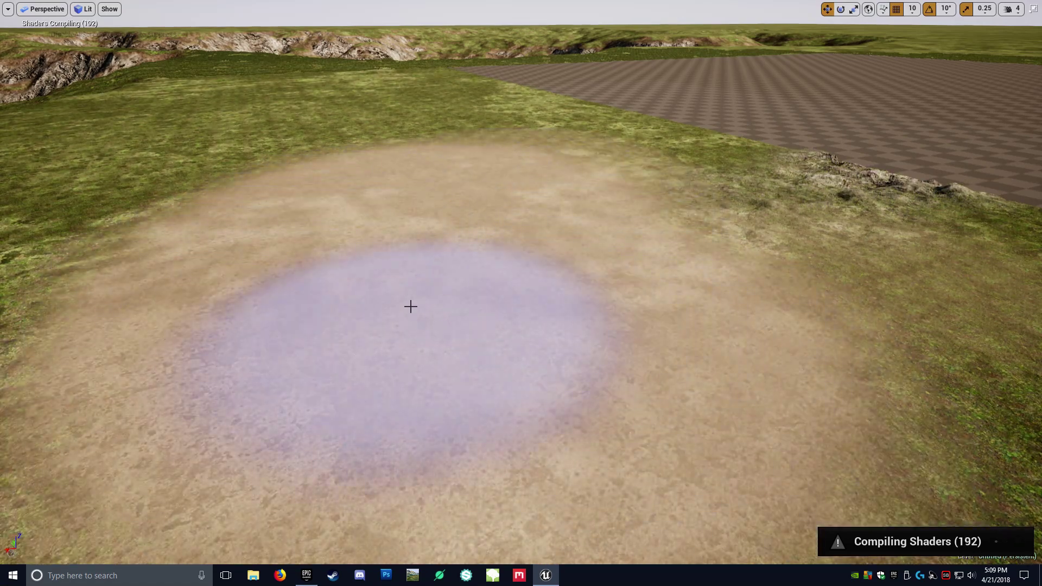
right_click_drag(435, 312, 380, 299)
left_click_drag(335, 251, 370, 179)
mouse_move(297, 243)
left_mouse_down()
mouse_move(420, 491)
mouse_move(547, 205)
left_mouse_up()
- Paint Foliage_Removal over the nearer rock patch to clear the grass meshes growing through it
mouse_move(547, 205)
right_mouse_down()
mouse_move(461, 304)
mouse_move(543, 207)
mouse_move(532, 261)
mouse_move(505, 274)
mouse_move(515, 275)
mouse_move(513, 247)
mouse_move(527, 274)
mouse_move(559, 277)
mouse_move(613, 251)
mouse_move(633, 348)
mouse_move(630, 293)
mouse_move(660, 244)
mouse_move(614, 270)
mouse_move(541, 256)
mouse_move(566, 318)
right_mouse_up()
key("w")
key("w")
key("w")
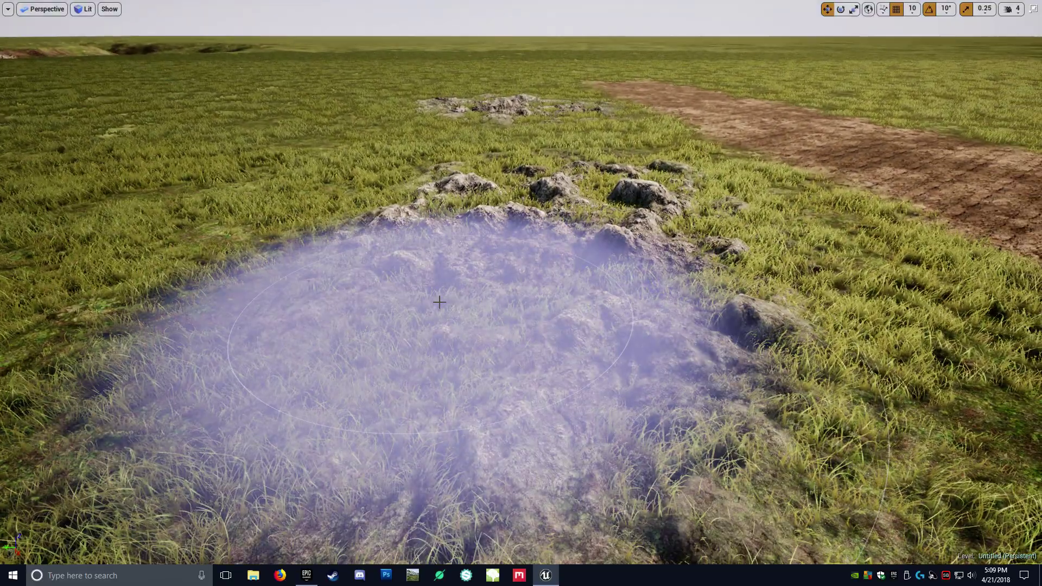
key("F11")
mouse_move(424, 271)
right_mouse_down()
mouse_move(434, 251)
mouse_move(427, 274)
right_mouse_up()
key("F11")
mouse_move(398, 240)
right_mouse_down()
mouse_move(374, 247)
mouse_move(378, 266)
mouse_move(401, 218)
mouse_move(407, 266)
mouse_move(421, 261)
right_mouse_up()
key("w")
key("s")
left_click_drag(423, 229, 310, 203)
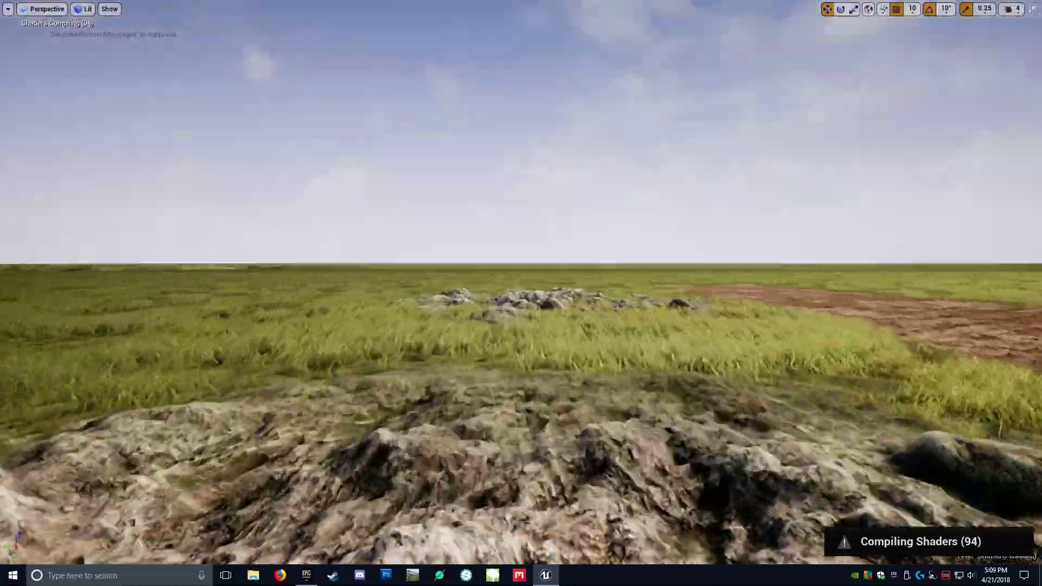
- Examine the cleared rock patches, the dirt path and the surrounding grass from close up and from a distance
mouse_move(492, 120)
right_mouse_down()
mouse_move(492, 109)
mouse_move(491, 179)
mouse_move(492, 121)
right_mouse_up()
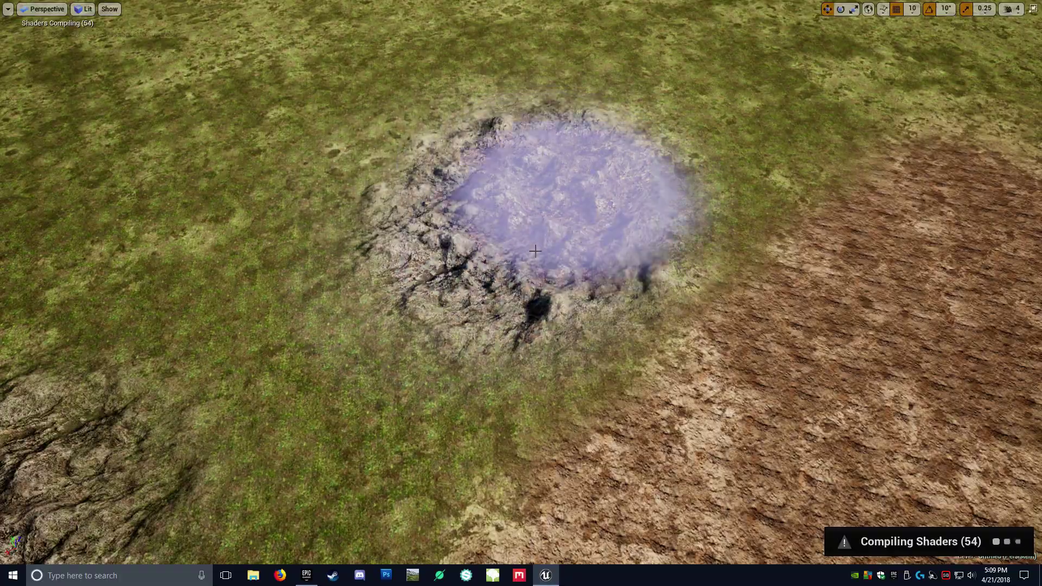
right_click_drag(510, 204, 535, 228)
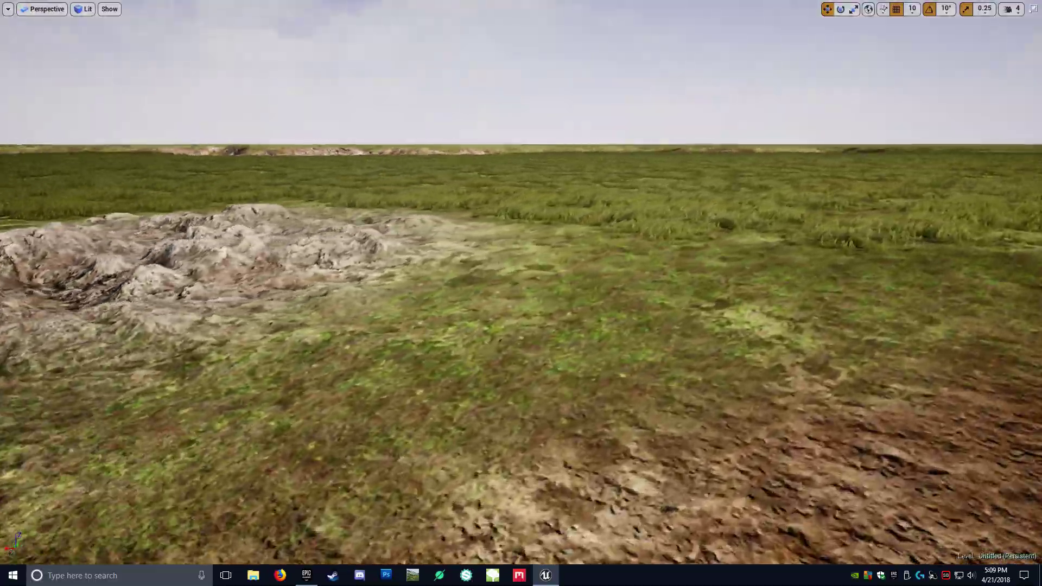
right_click_drag(521, 294, 413, 258)
right_click_drag(522, 293, 564, 335)
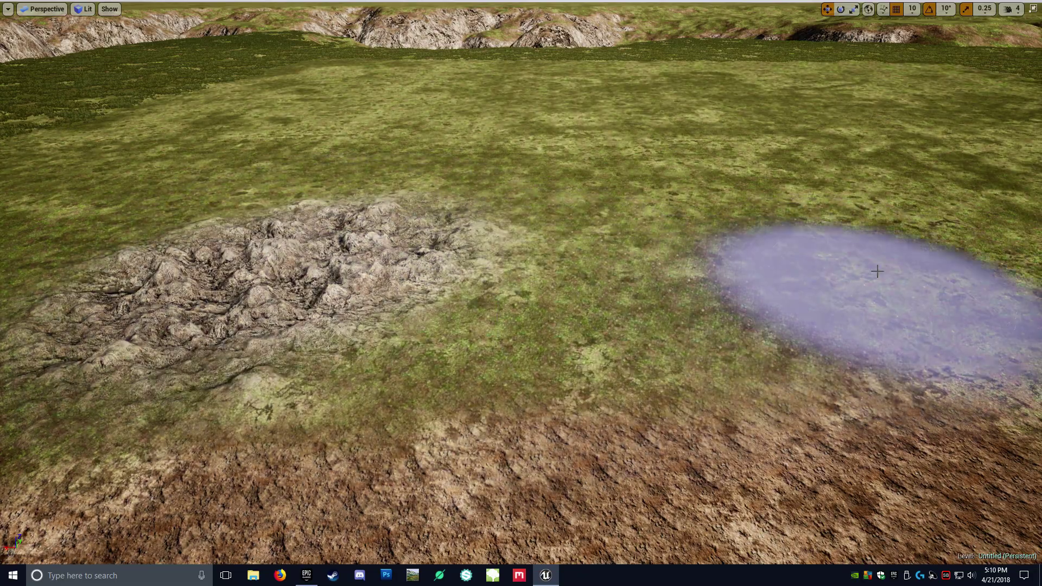
key("w")
mouse_move(770, 210)
right_mouse_down()
mouse_move(714, 226)
mouse_move(712, 190)
right_mouse_up()
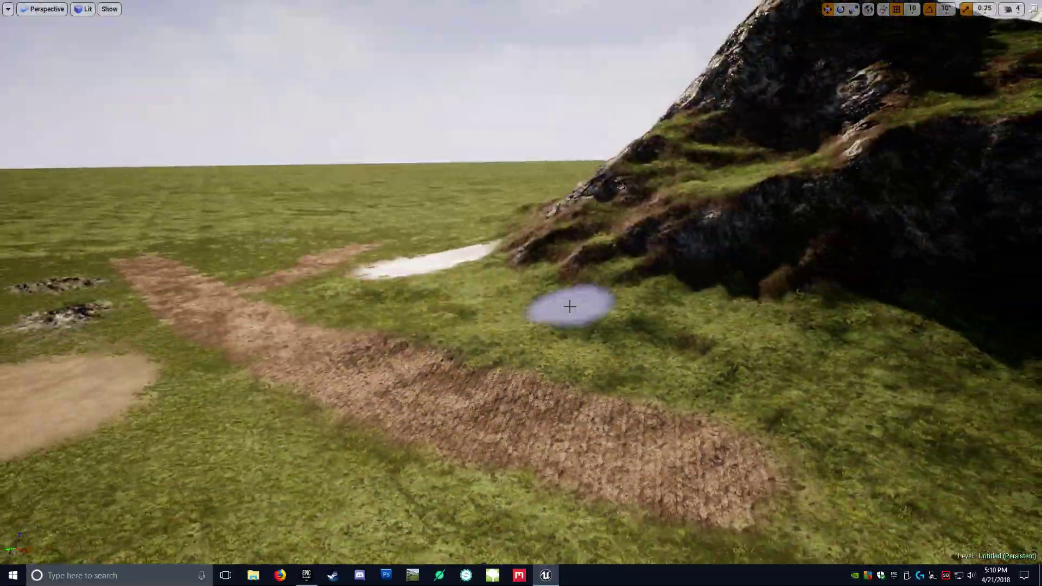
key("F11")
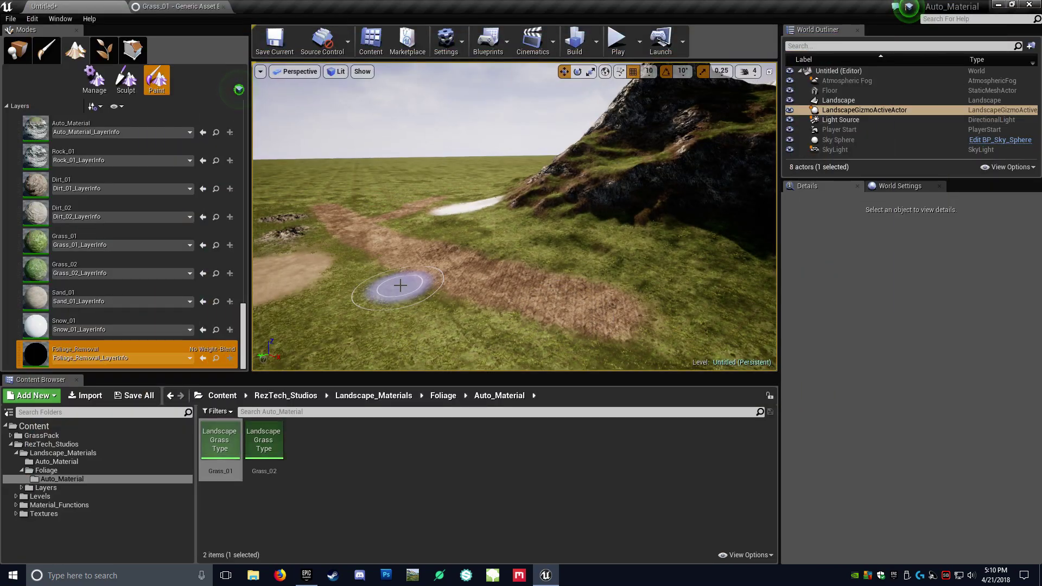
- Switch the landscape painting brush from Circle to Alpha
scroll(454, 263, "up", 3)
right_click_drag(150, 201, 151, 369)
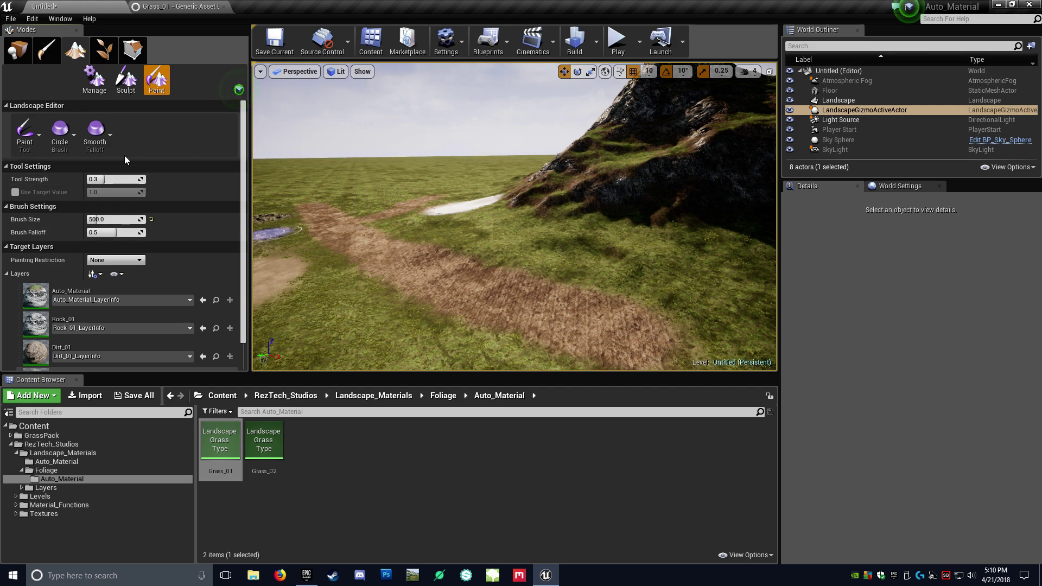
right_click_drag(465, 223, 554, 165)
right_click_drag(535, 261, 423, 296)
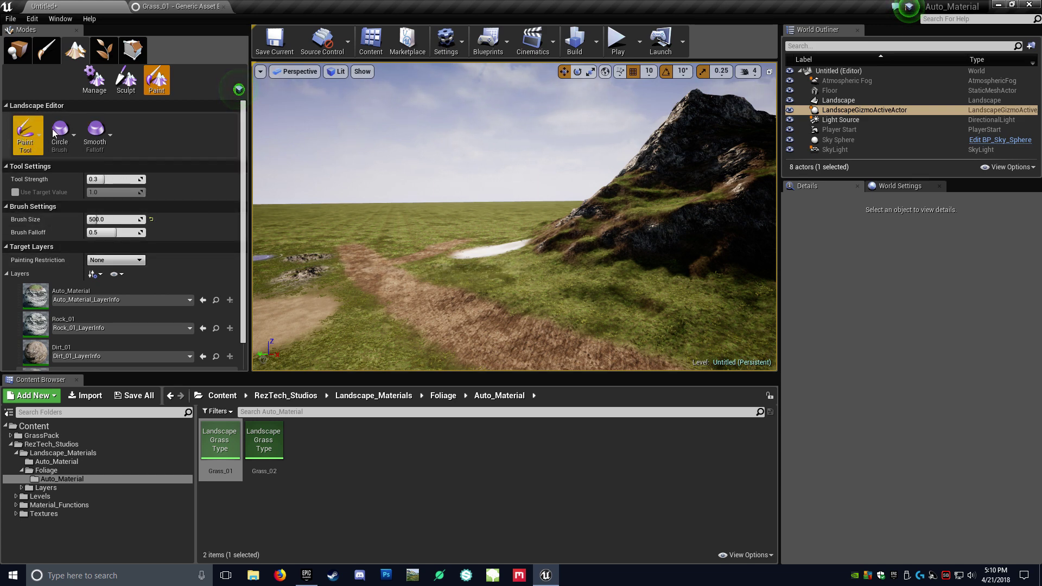
left_click(67, 137)
left_click(75, 211)
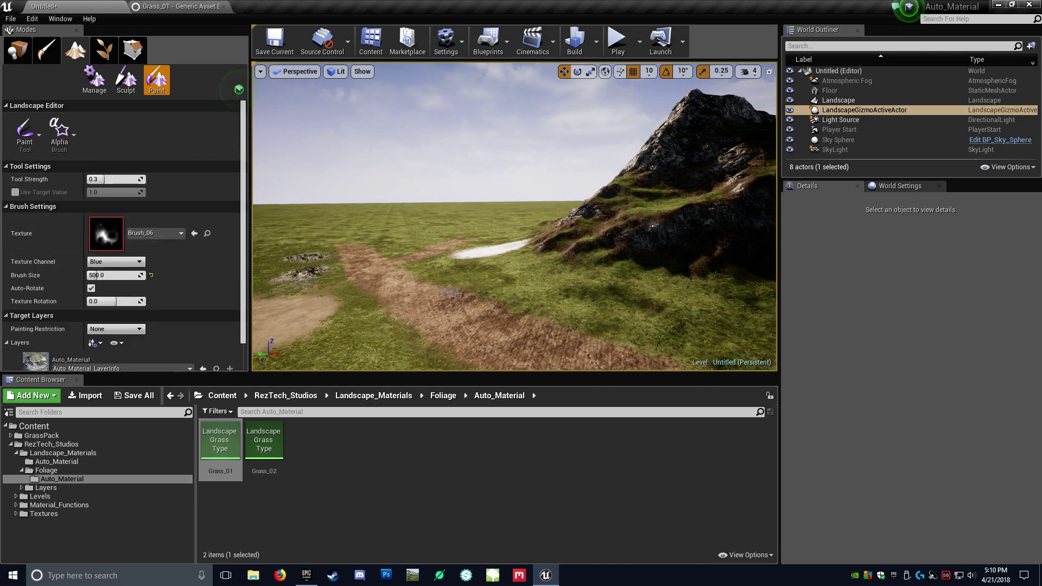
- Choose the Dirt_01 layer and paint irregular patches with the Brush_06 alpha on the grass near the sand patch
right_click_drag(455, 293, 407, 348)
scroll(455, 293, "up", 5)
right_click_drag(454, 284, 391, 304)
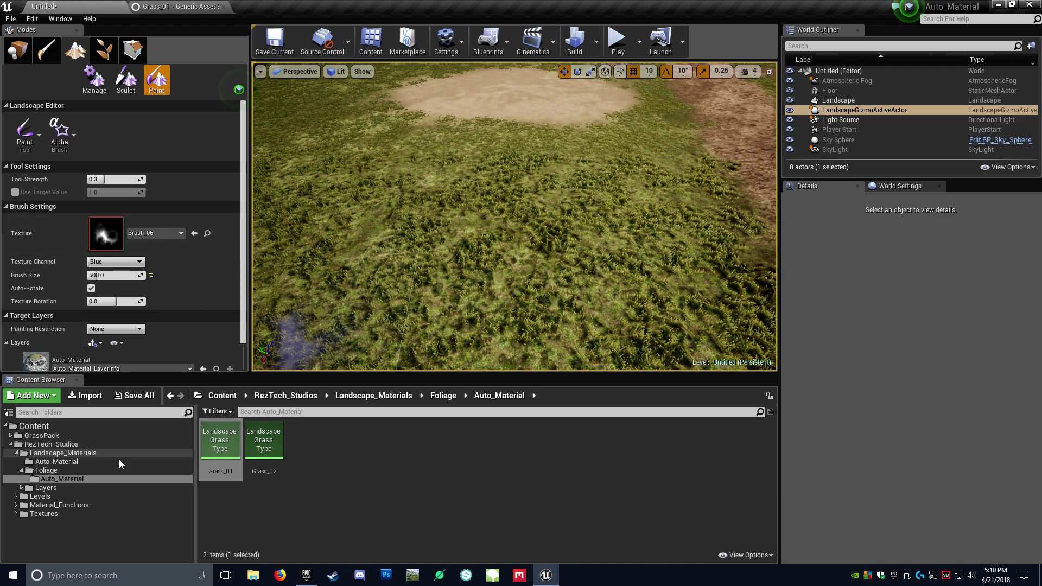
scroll(136, 218, "down", 5)
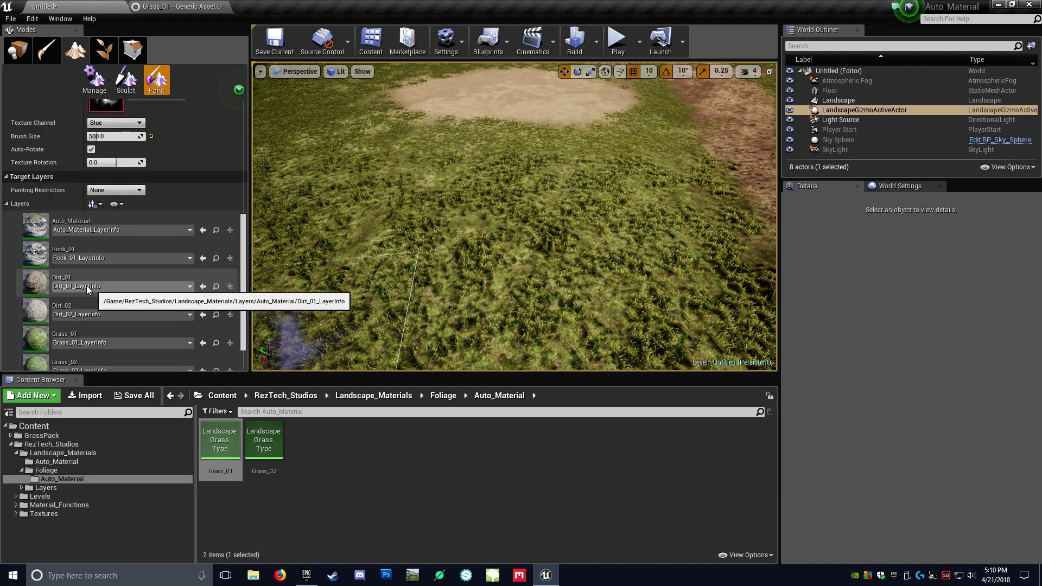
left_click(75, 281)
mouse_move(407, 235)
left_mouse_down()
mouse_move(387, 237)
mouse_move(414, 286)
mouse_move(555, 267)
mouse_move(601, 209)
mouse_move(598, 289)
left_mouse_up()
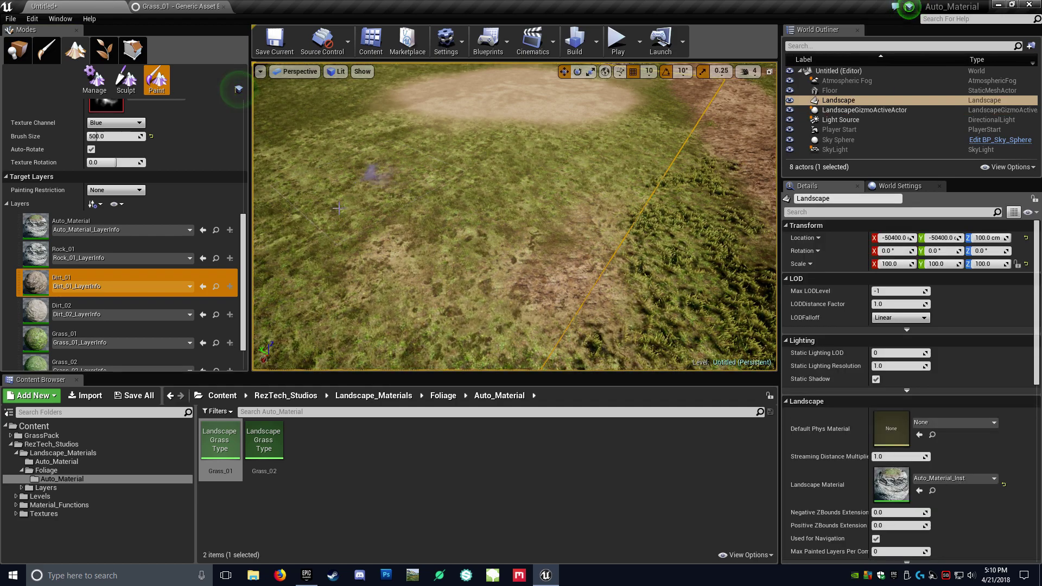
- Set the brush size to about 4132.6 and paint broad Dirt_01 patches with Brush_06 across the surrounding grassland
mouse_move(426, 310)
right_mouse_down()
mouse_move(375, 255)
mouse_move(277, 230)
right_mouse_up()
scroll(151, 213, "up", 5)
left_click_drag(97, 223, 139, 224)
mouse_move(506, 219)
right_mouse_down()
mouse_move(538, 209)
mouse_move(535, 288)
right_mouse_up()
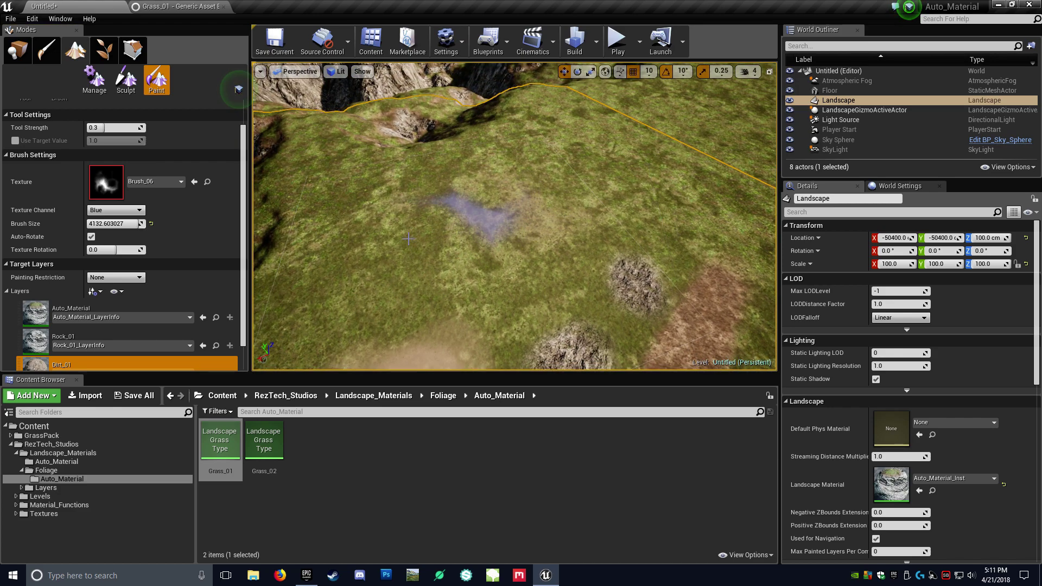
right_click_drag(542, 283, 538, 232)
right_click_drag(473, 270, 579, 285)
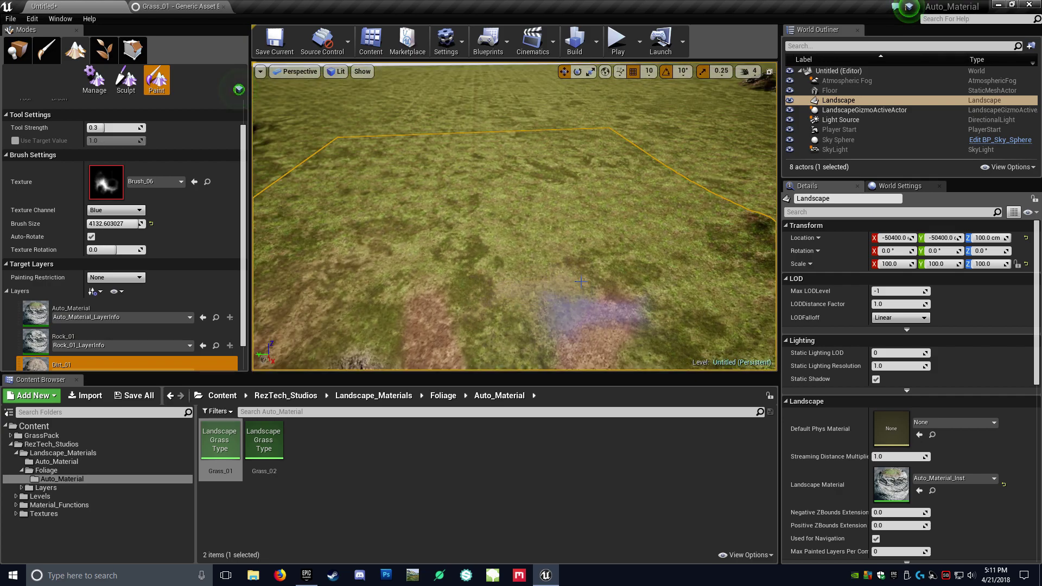
mouse_move(581, 232)
right_mouse_down()
mouse_move(610, 250)
mouse_move(521, 217)
mouse_move(464, 179)
mouse_move(402, 174)
mouse_move(337, 146)
right_mouse_up()
mouse_move(479, 209)
right_mouse_down()
mouse_move(413, 233)
mouse_move(374, 220)
right_mouse_up()
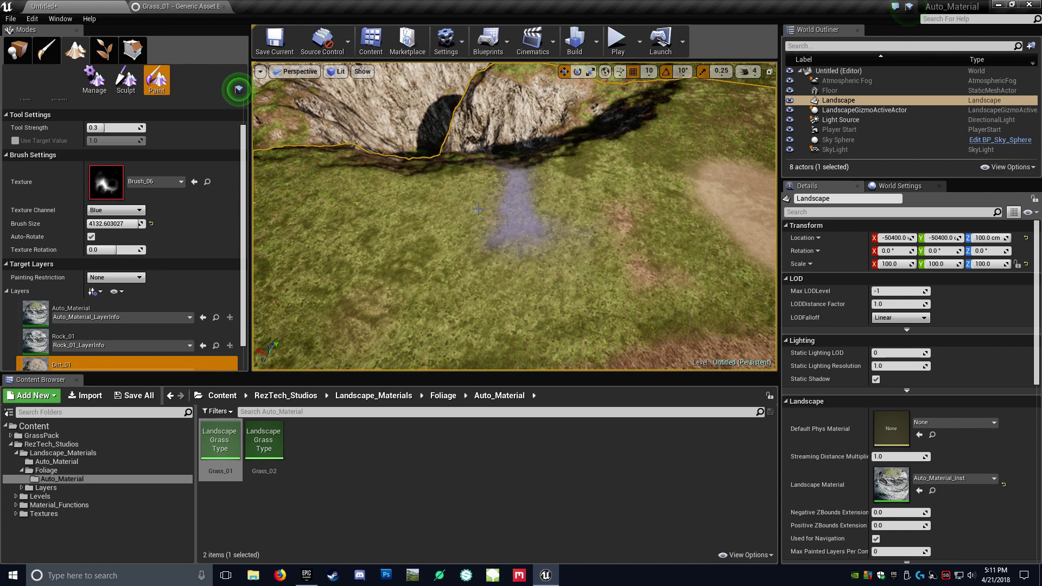
- Change the alpha brush texture to Brush_02 and paint scattered Dirt_01 patches across the open grassland
left_click(169, 182)
scroll(207, 288, "up", 1)
left_click(182, 283)
mouse_move(435, 239)
right_mouse_down()
mouse_move(374, 201)
mouse_move(337, 152)
right_mouse_up()
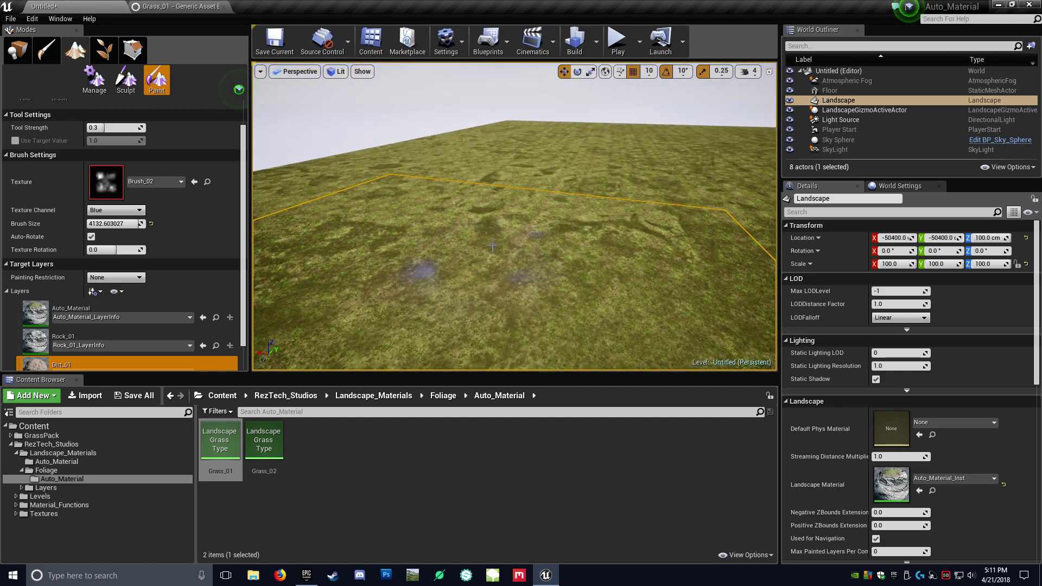
key("F11")
mouse_move(508, 239)
left_mouse_down()
mouse_move(485, 245)
mouse_move(724, 293)
mouse_move(852, 187)
mouse_move(646, 144)
mouse_move(701, 254)
left_mouse_up()
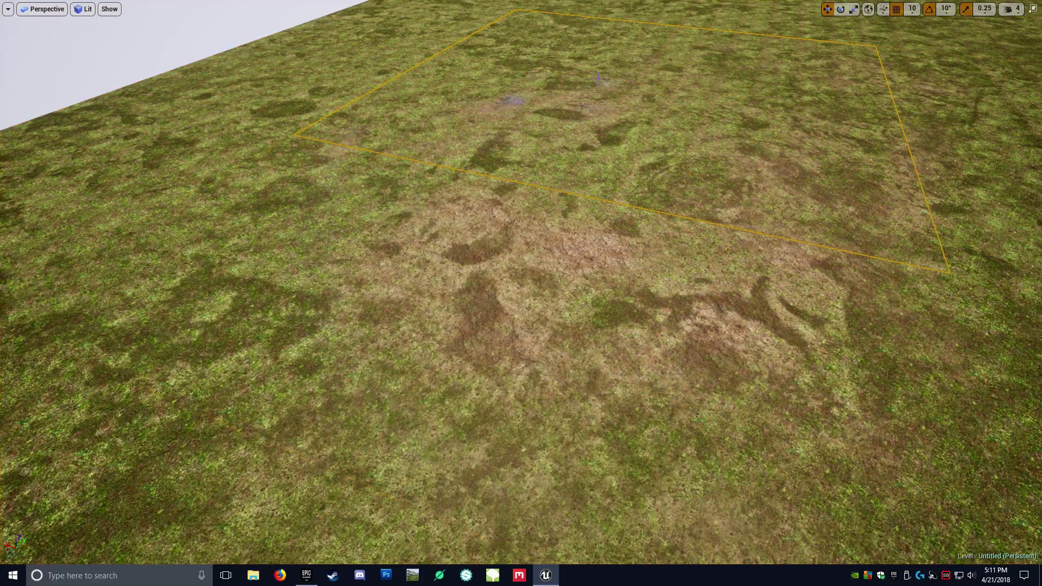
- Examine the painted landscape and its mountains from a distance
key("w")
right_click_drag(771, 113, 793, 77)
left_click(537, 229)
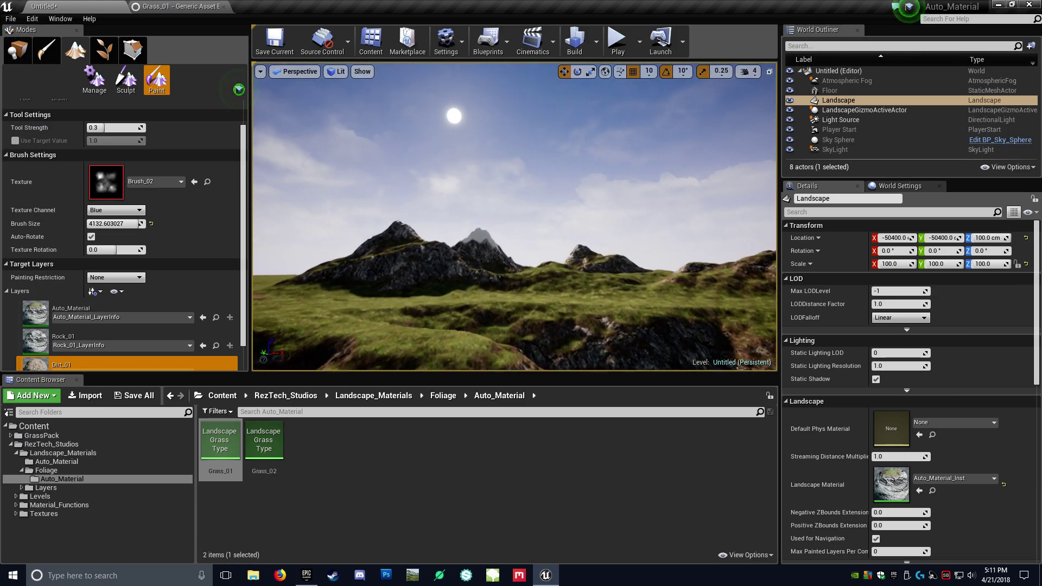
mouse_move(501, 292)
right_mouse_down()
mouse_move(482, 301)
mouse_move(476, 335)
right_mouse_up()
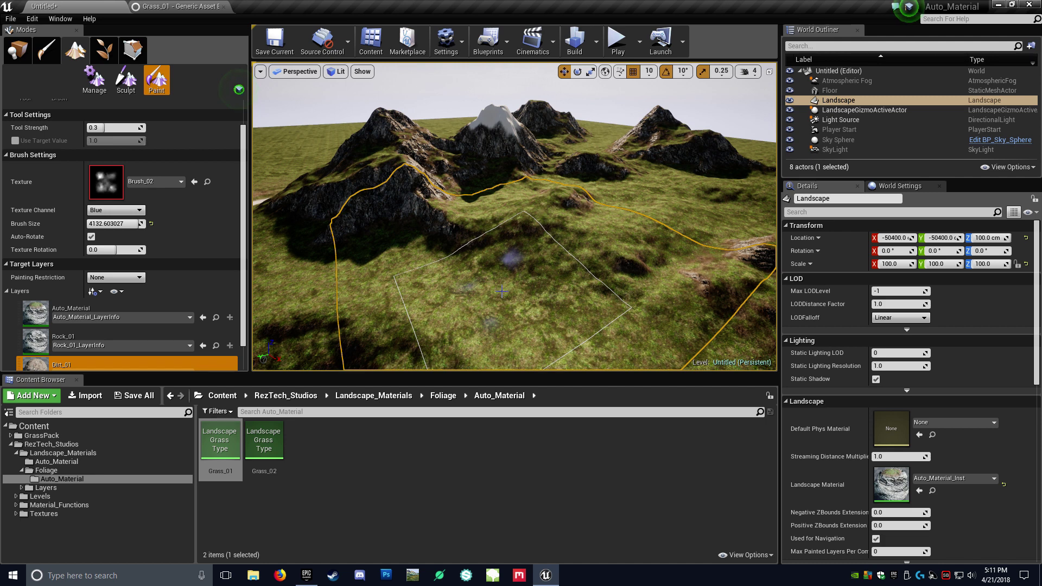